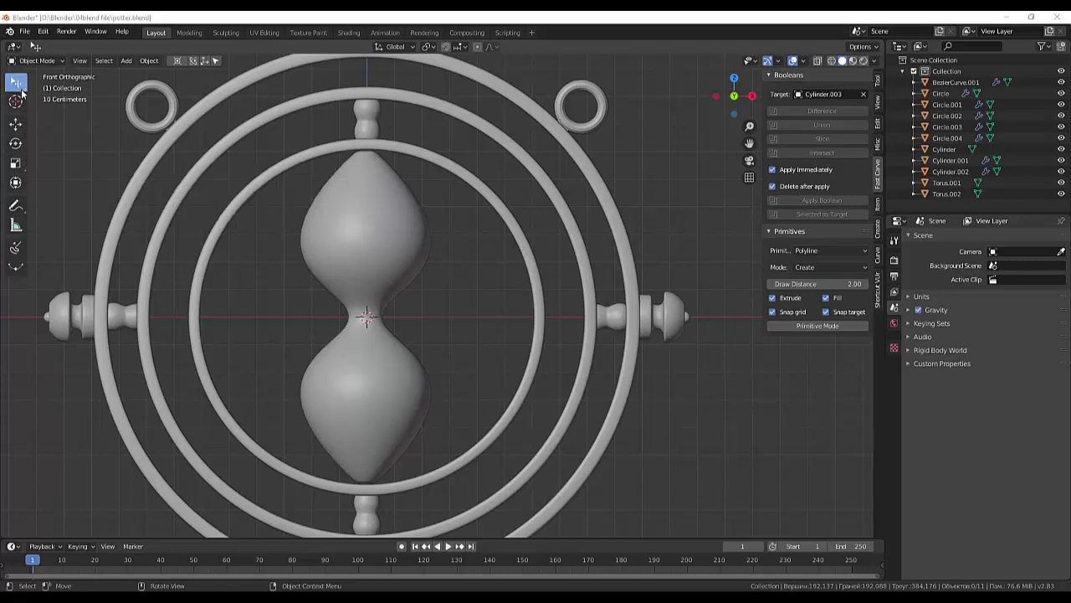
Step: Draw a Flexi Bezier curve from the hourglass top, around both bulbs and the waist, down to its base
{"action": "left_click", "coordinate": [15, 248]}
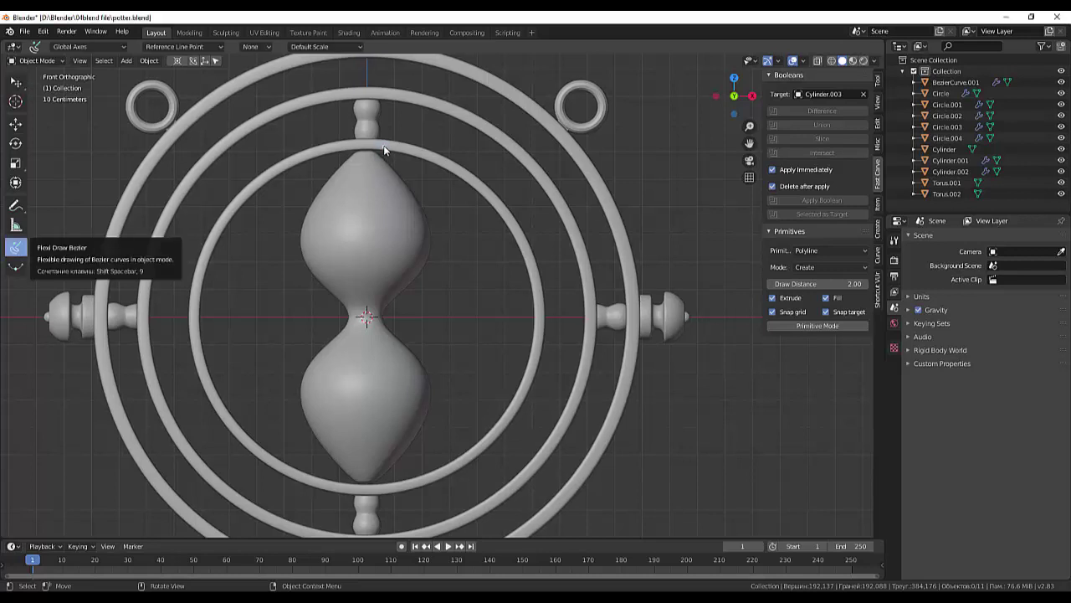
{"action": "left_click", "coordinate": [384, 149]}
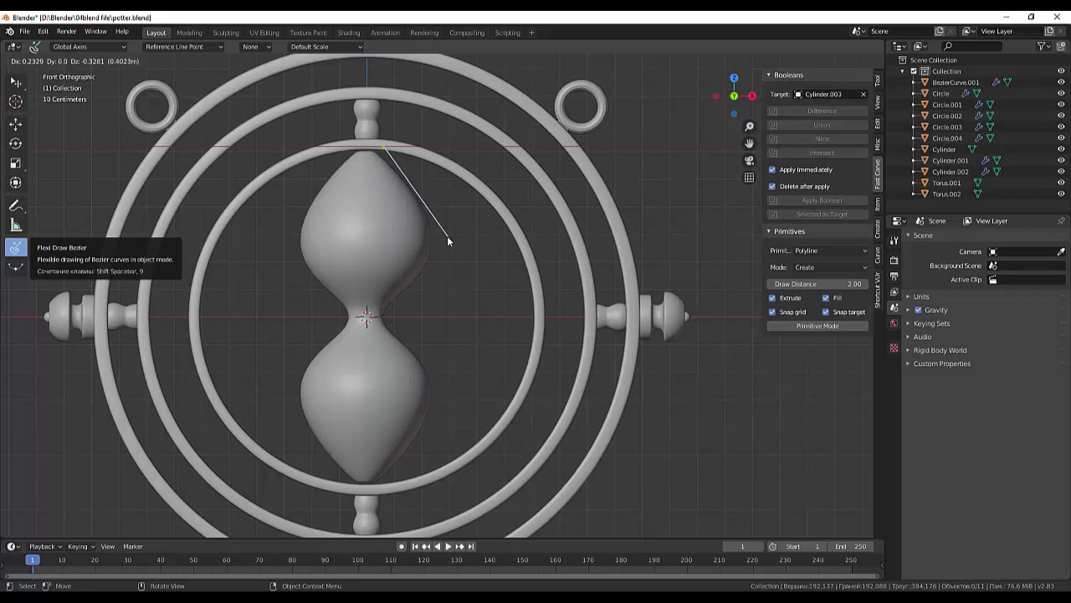
{"action": "left_click_drag", "start_coordinate": [448, 241], "coordinate": [446, 289]}
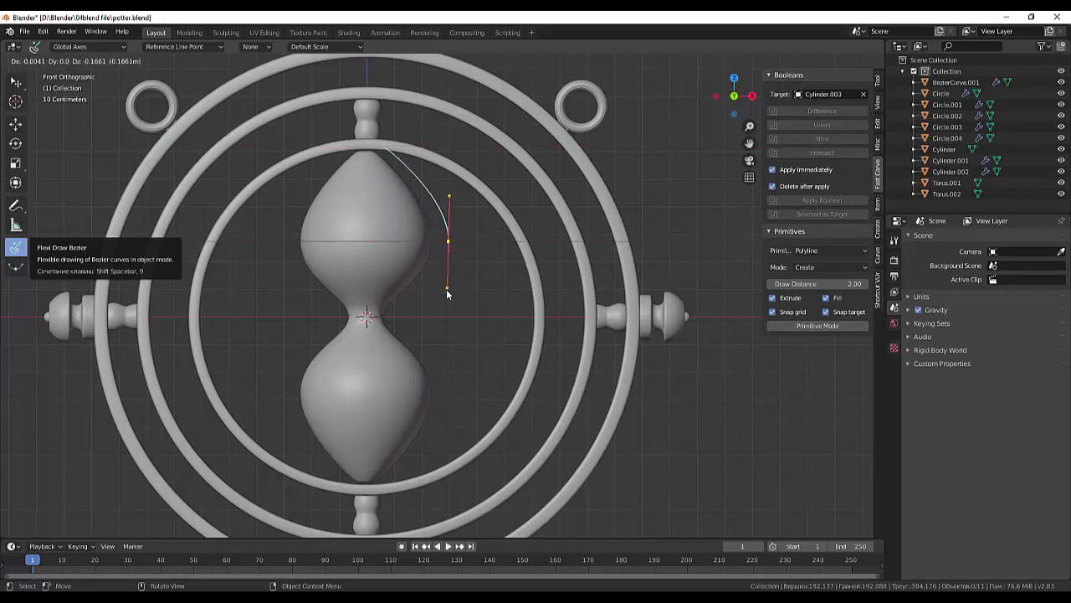
{"action": "left_click", "coordinate": [394, 313]}
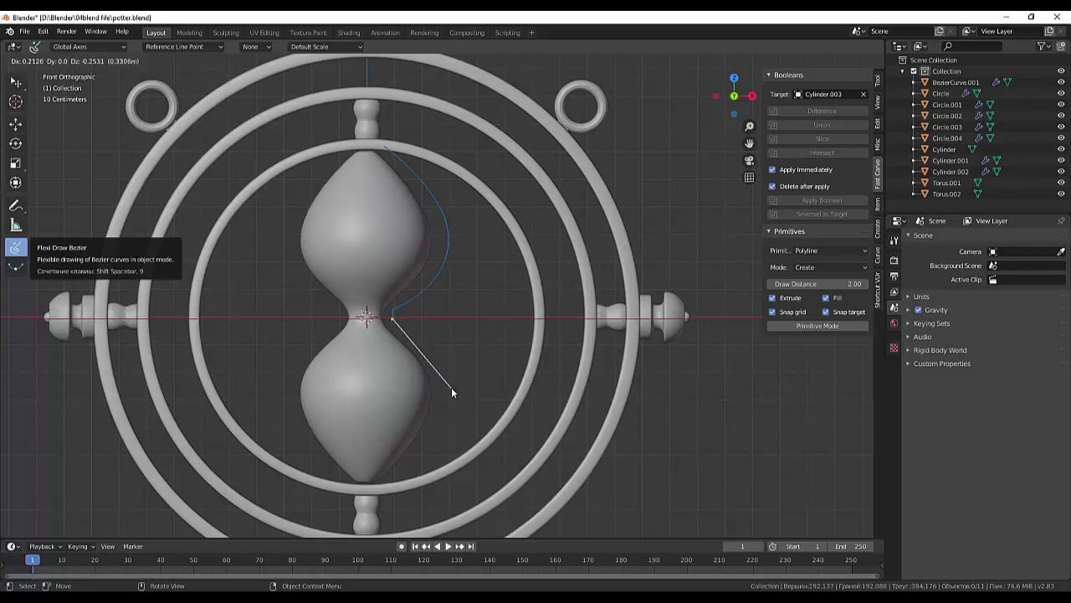
{"action": "left_click_drag", "start_coordinate": [450, 386], "coordinate": [441, 435]}
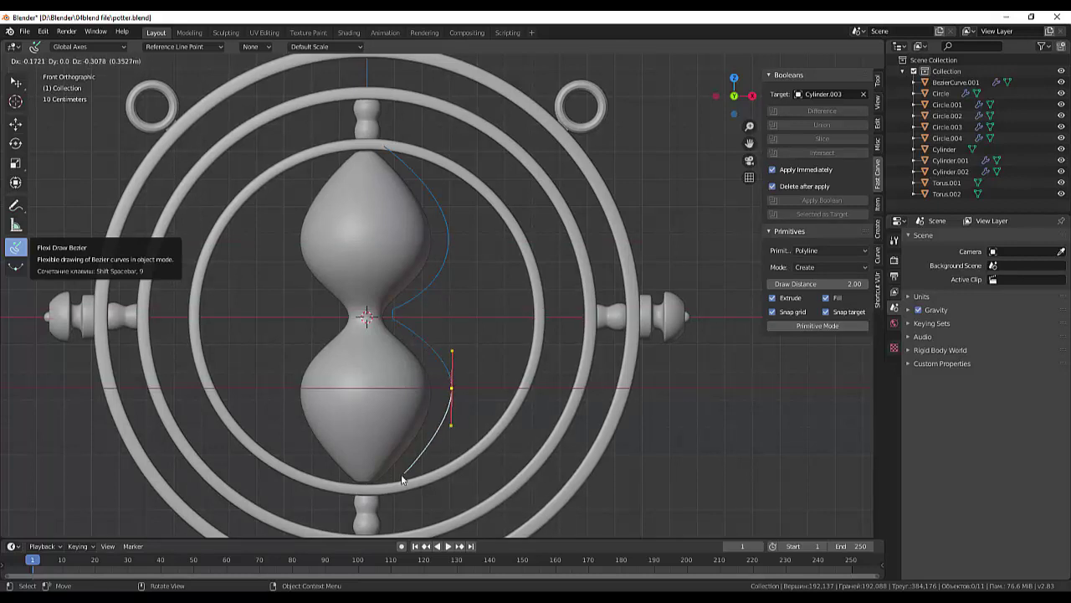
{"action": "left_click", "coordinate": [378, 487]}
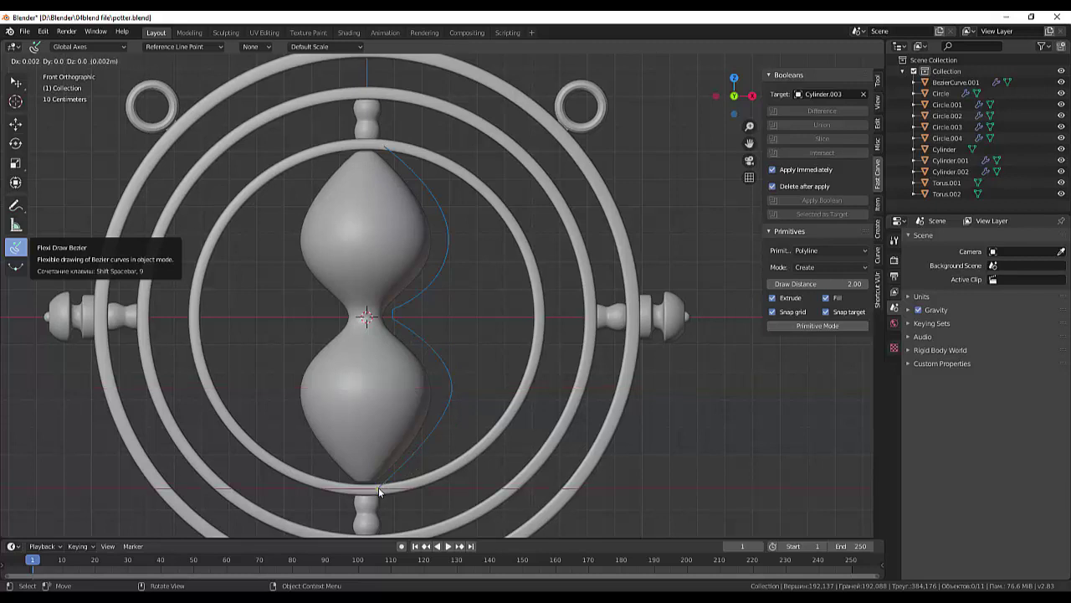
Step: Extend the curve with nine points along the inner ring's right arc back up near the starting point
{"action": "left_click", "coordinate": [428, 477]}
{"action": "left_click", "coordinate": [457, 464]}
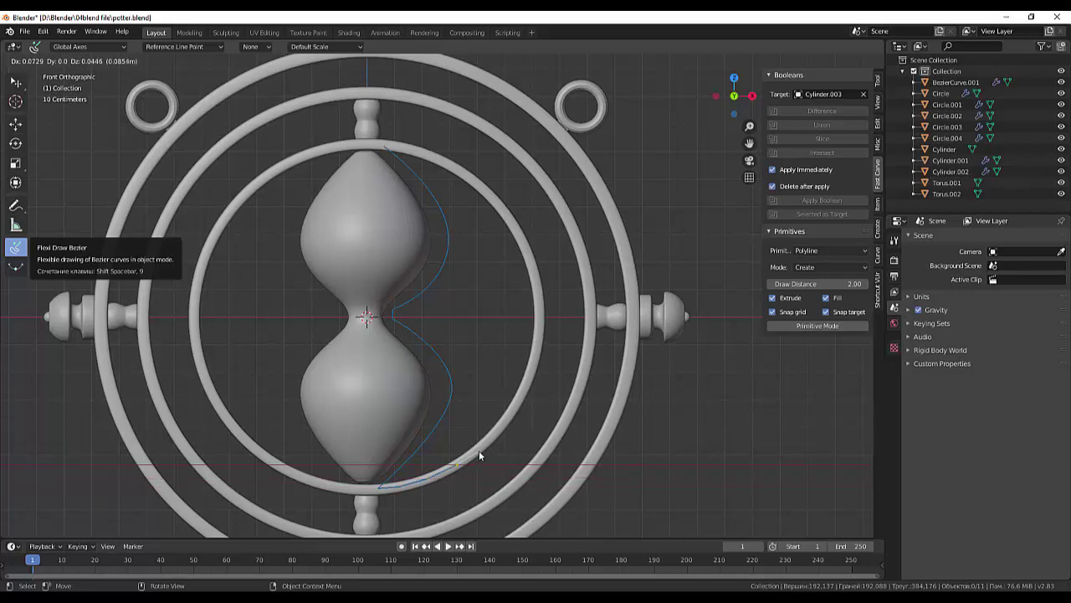
{"action": "left_click", "coordinate": [492, 442]}
{"action": "left_click", "coordinate": [512, 411]}
{"action": "left_click", "coordinate": [533, 355]}
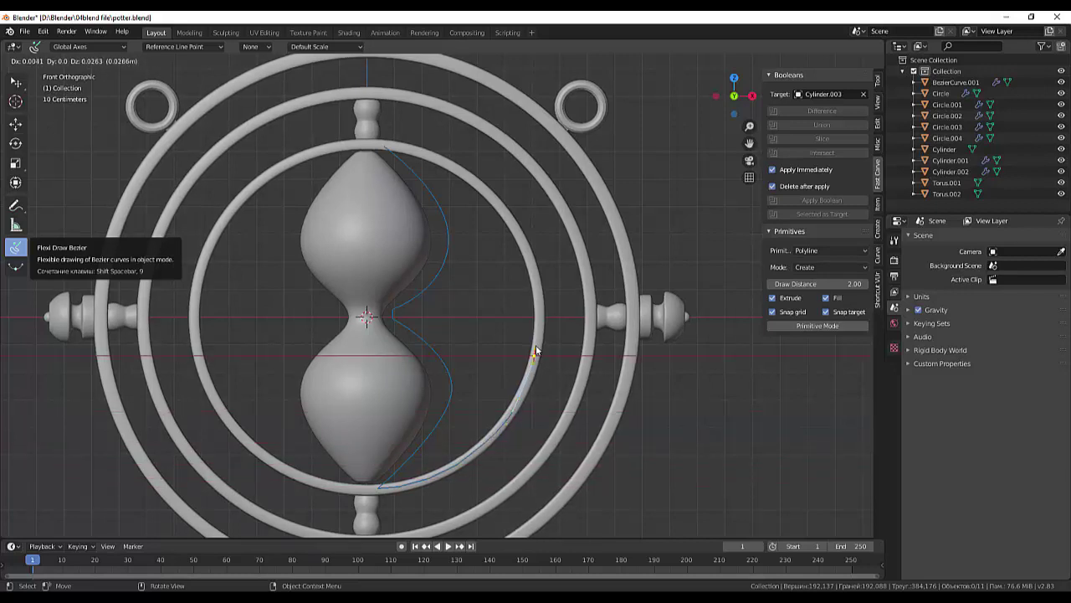
{"action": "left_click", "coordinate": [536, 273]}
{"action": "left_click", "coordinate": [523, 238]}
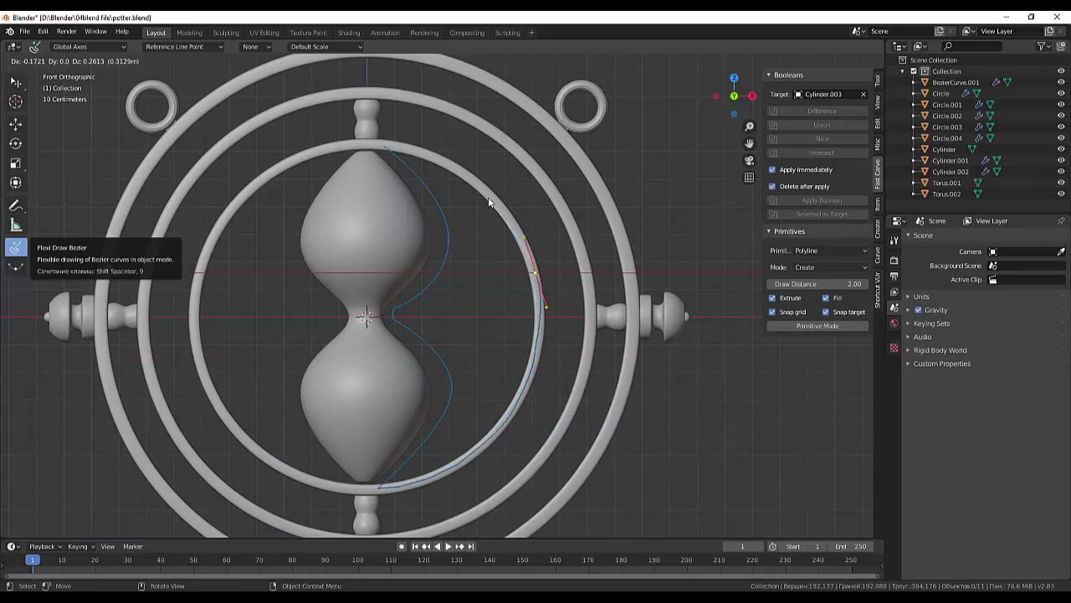
{"action": "left_click", "coordinate": [489, 195]}
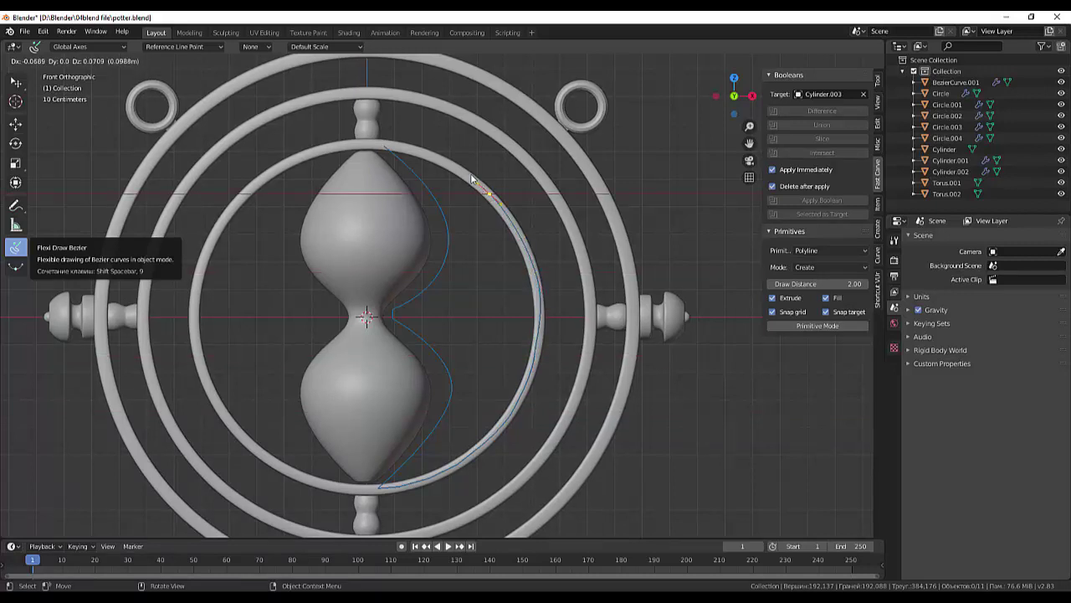
{"action": "left_click", "coordinate": [442, 161]}
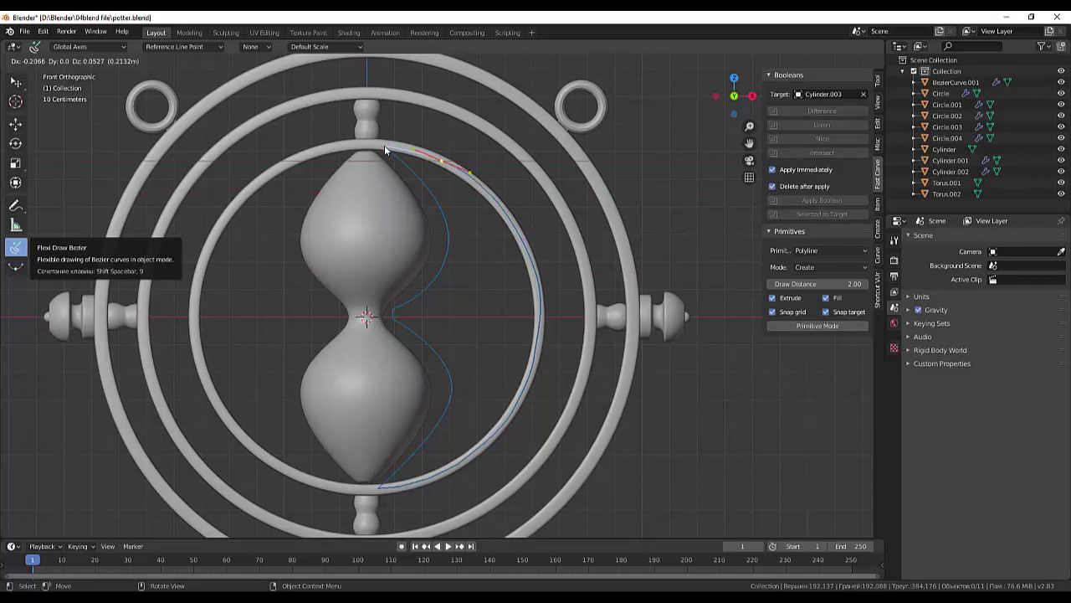
{"action": "key", "text": "alt"}
Step: Finish the crescent outline as a new BezierCurve object
{"action": "middle_click_drag", "start_coordinate": [386, 146], "coordinate": [388, 151]}
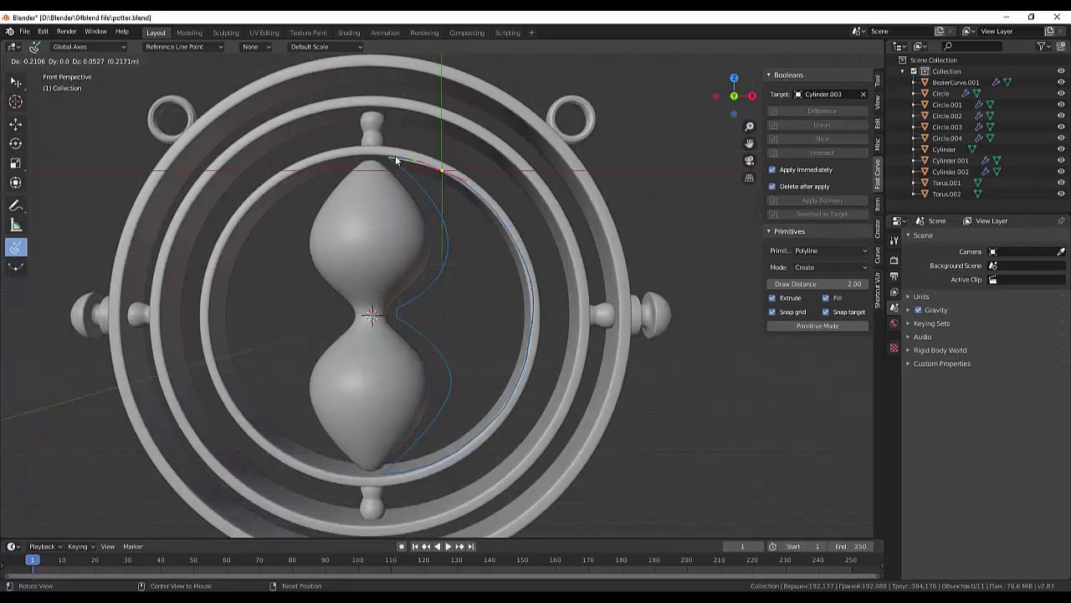
{"action": "left_click", "coordinate": [395, 155]}
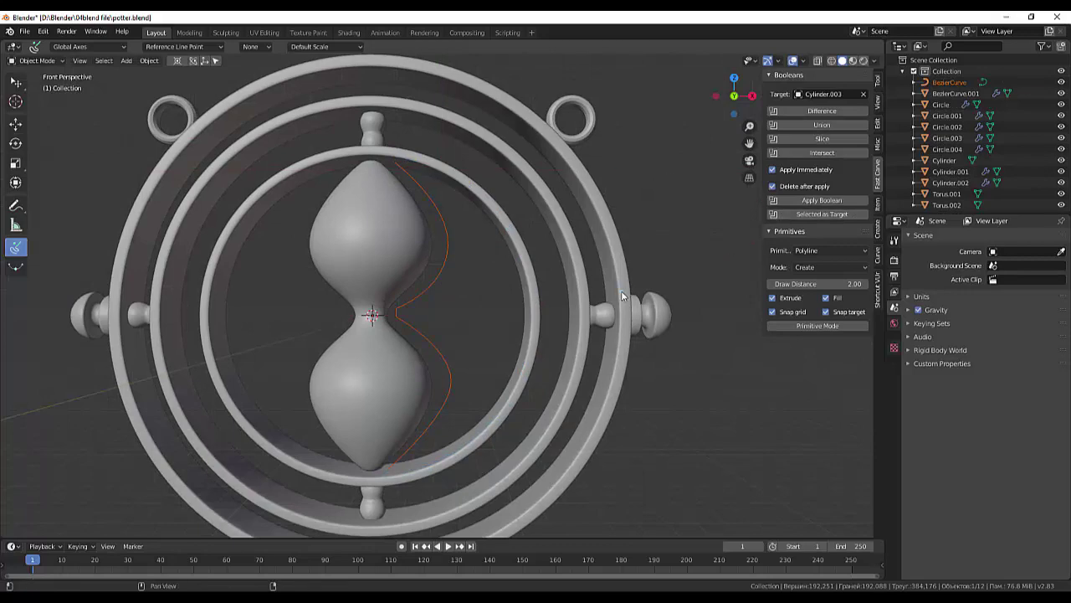
{"action": "middle_click_drag", "start_coordinate": [611, 303], "coordinate": [490, 332]}
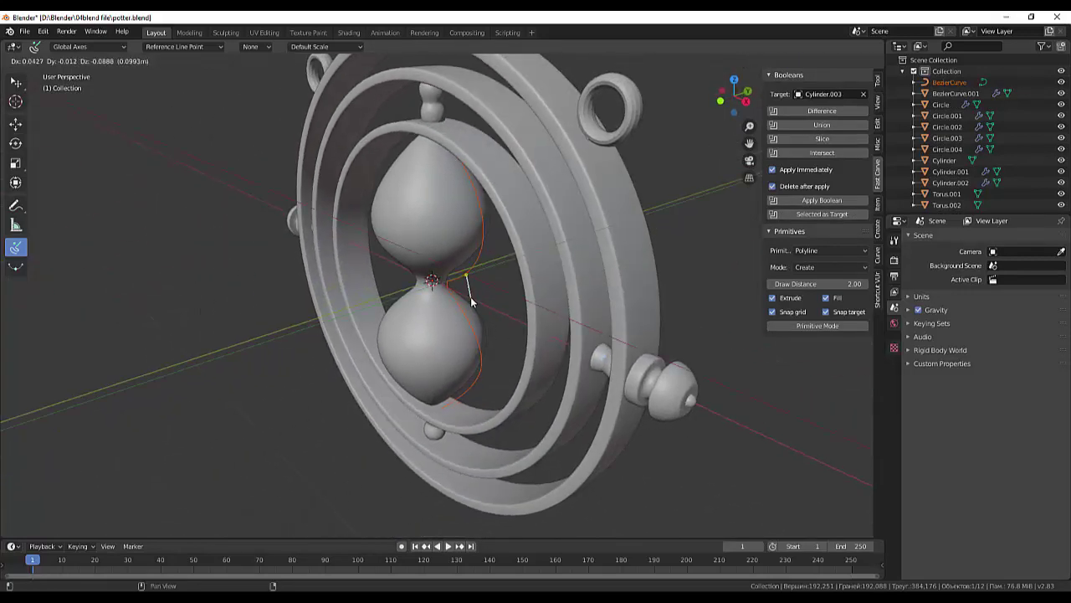
Step: Cancel the stray polyline point with Esc, leaving the interaction mode unchanged
{"action": "left_click", "coordinate": [33, 60]}
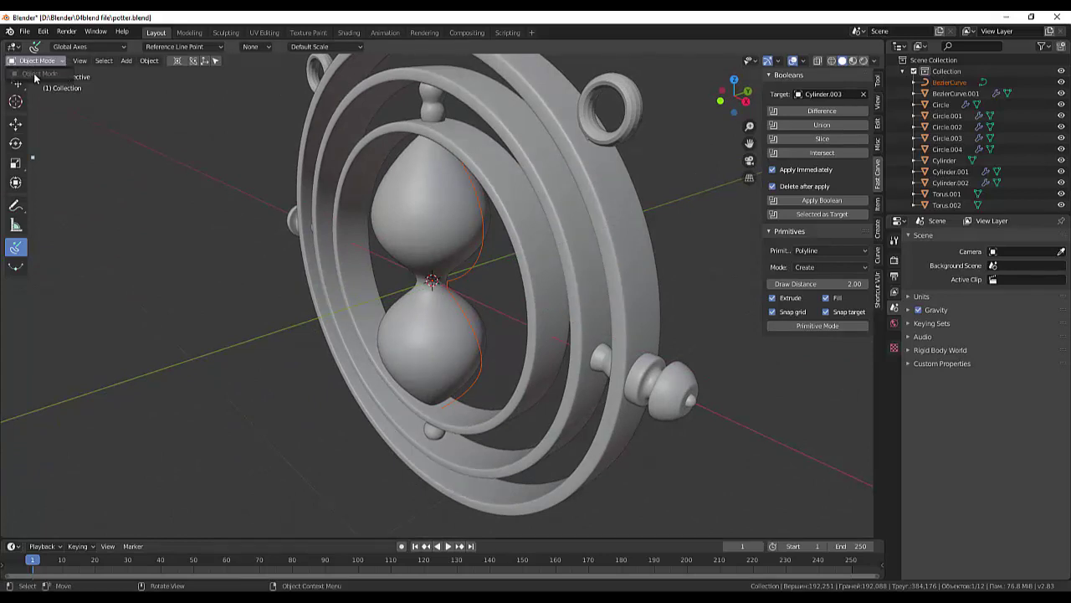
{"action": "left_click", "coordinate": [55, 134]}
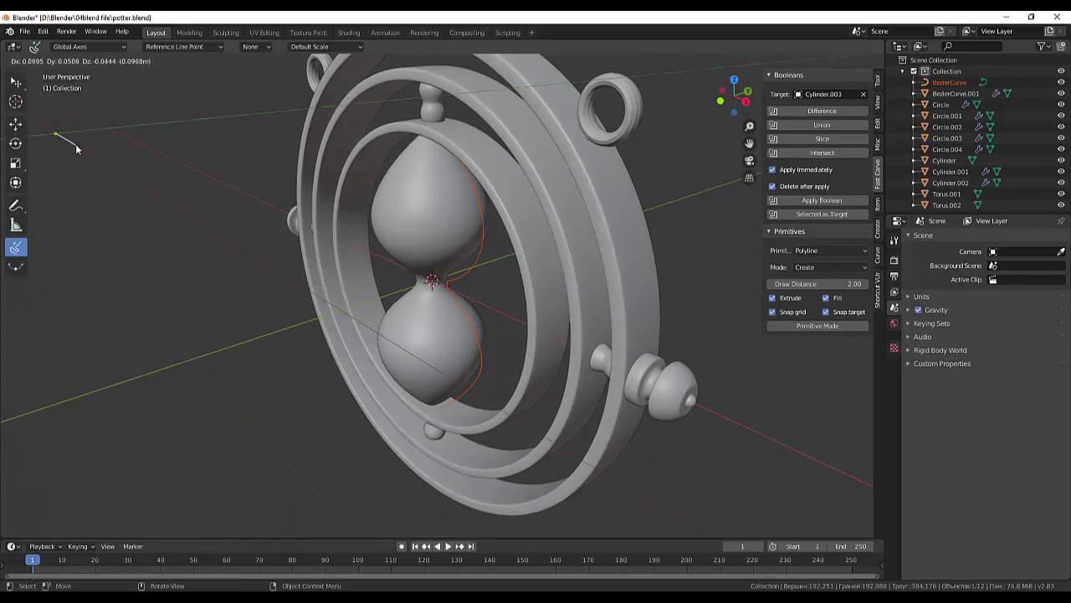
{"action": "key", "text": "Escape"}
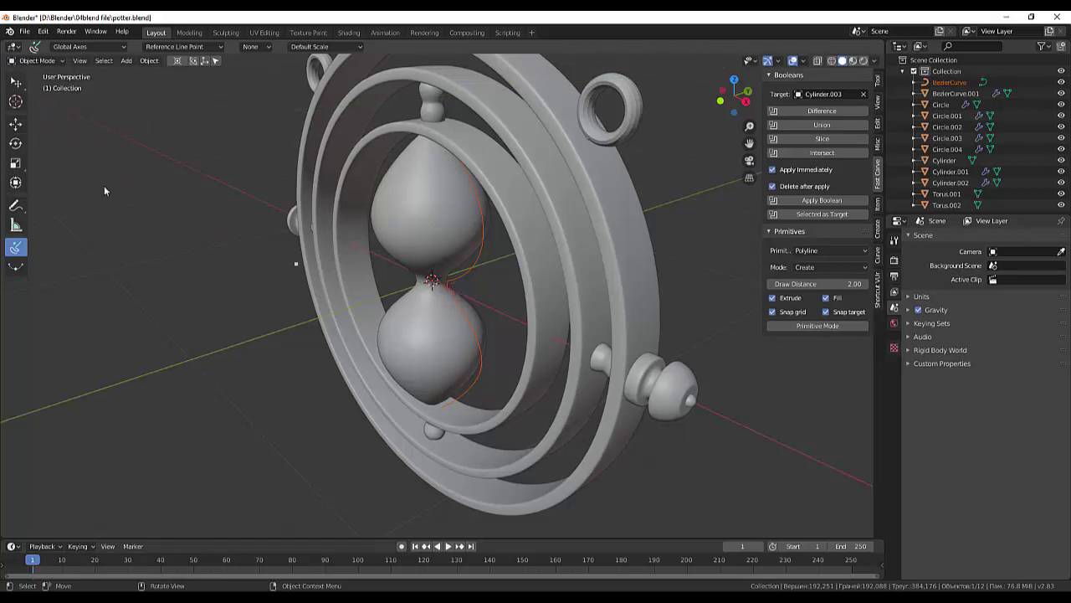
{"action": "left_click", "coordinate": [33, 60]}
{"action": "left_click", "coordinate": [38, 64]}
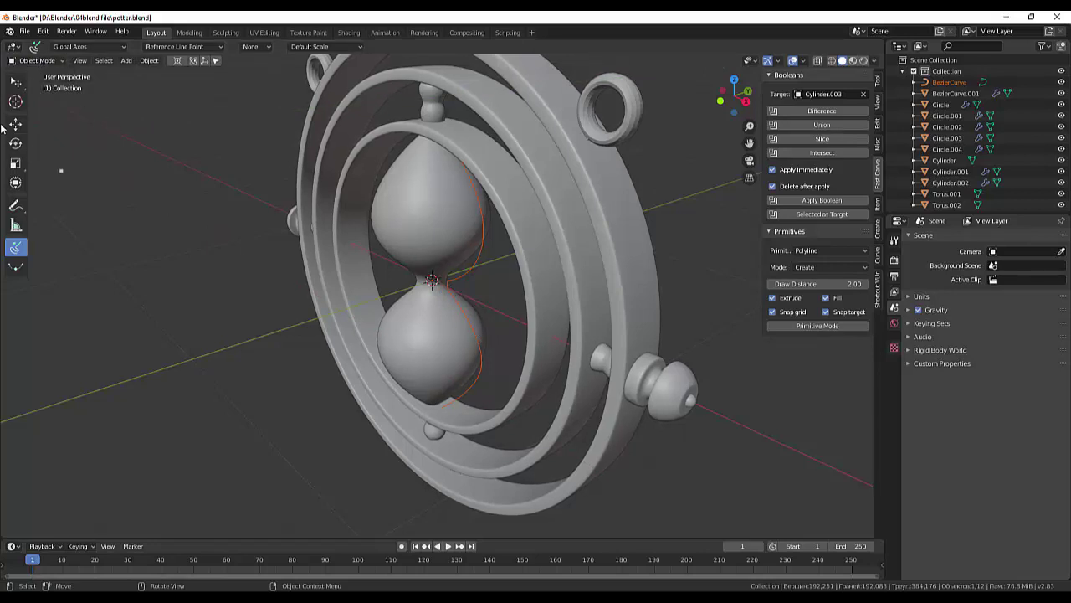
{"action": "left_click", "coordinate": [15, 83]}
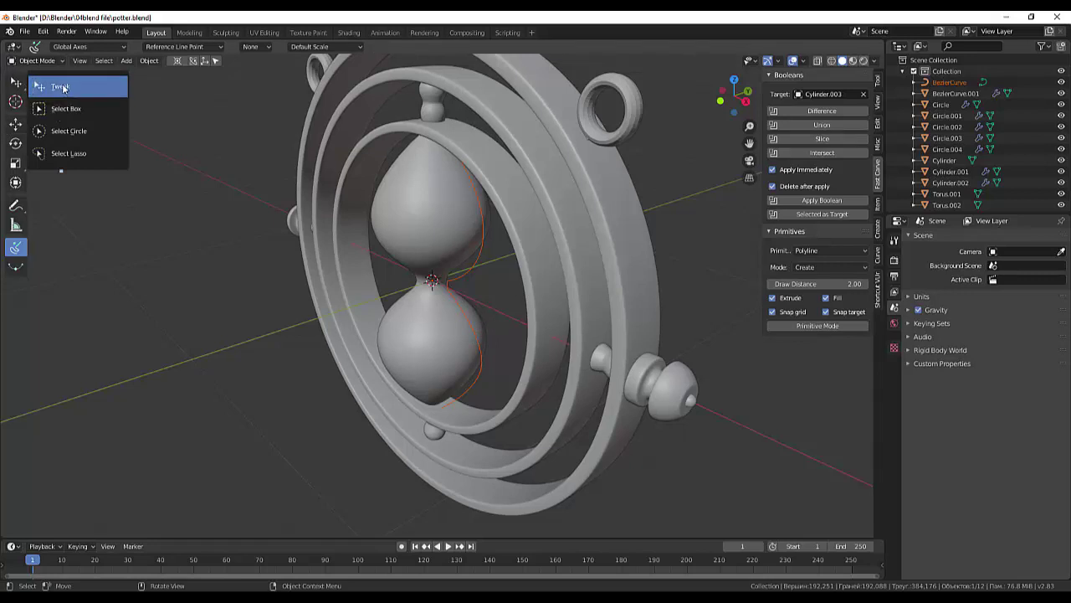
Step: Switch to Tweak selection and convert the crescent BezierCurve into a mesh
{"action": "left_click", "coordinate": [63, 88]}
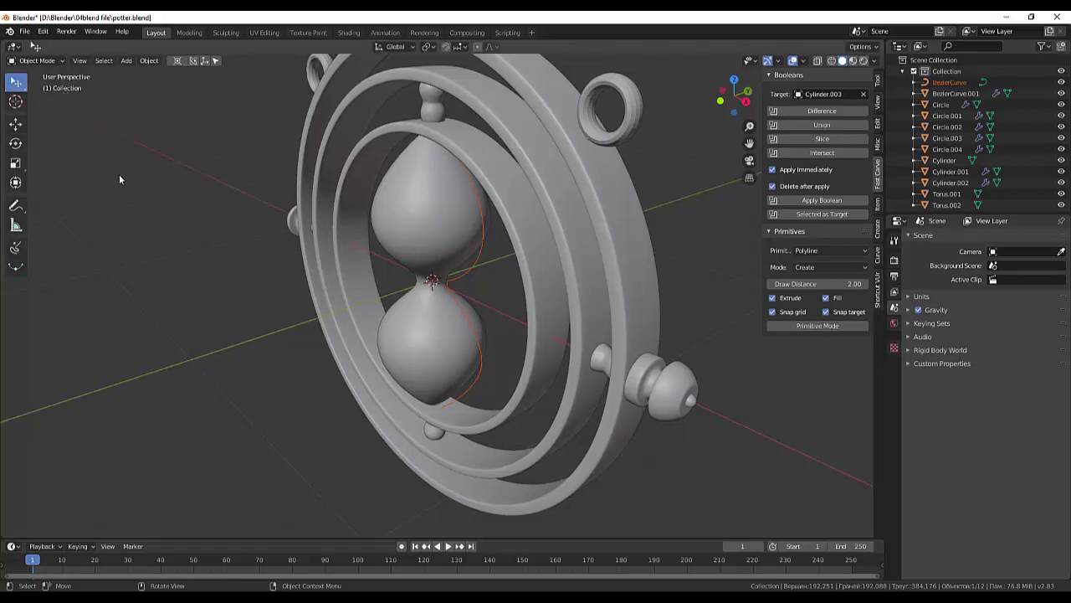
{"action": "right_click", "coordinate": [193, 235]}
{"action": "left_click", "coordinate": [471, 273]}
{"action": "right_click", "coordinate": [471, 273]}
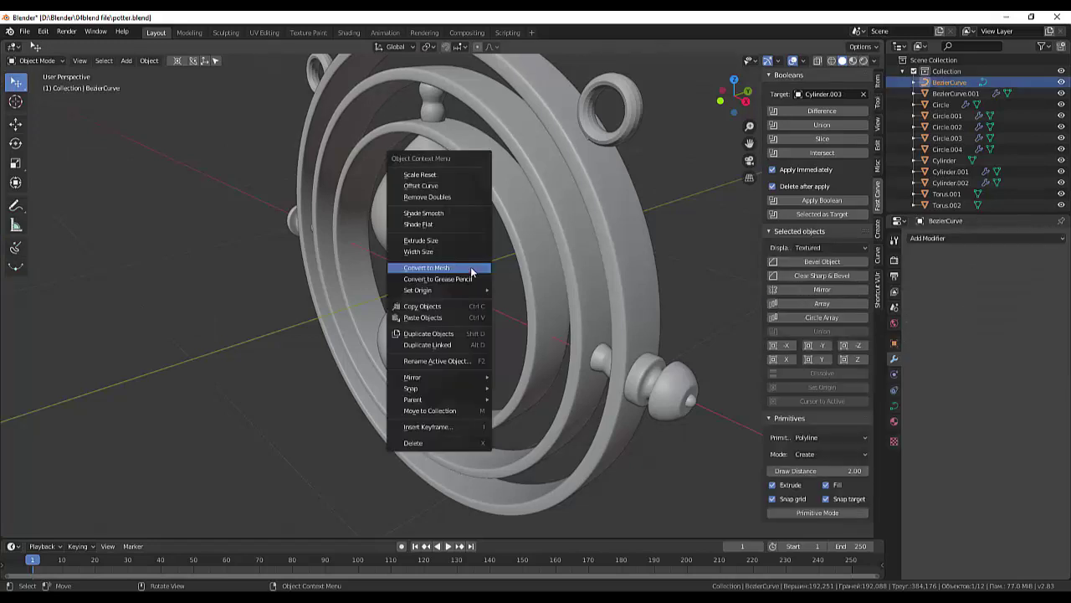
{"action": "left_click", "coordinate": [452, 269]}
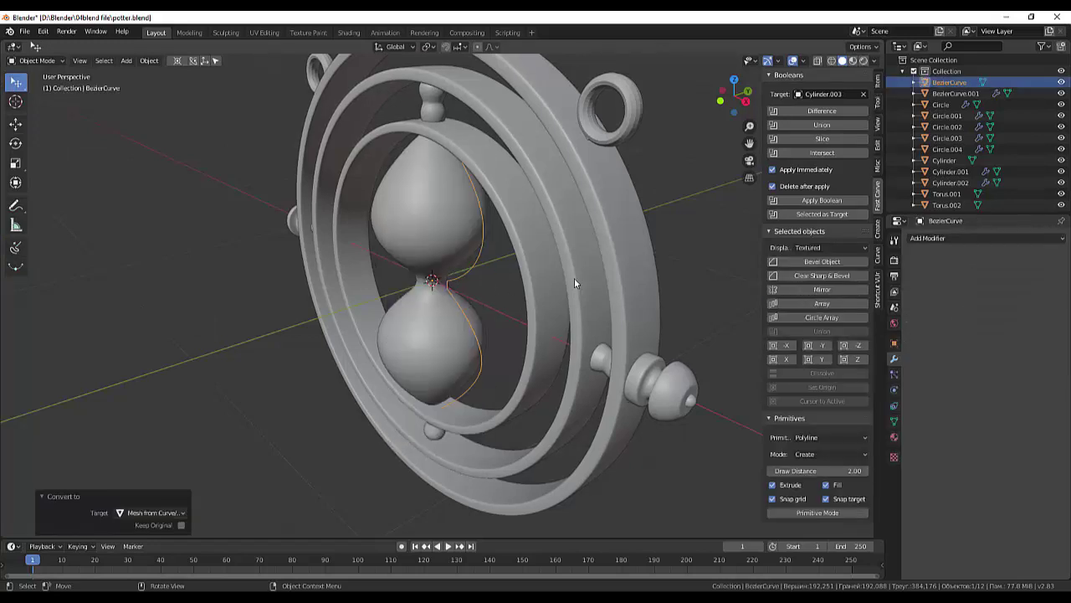
Step: Move the crescent -0.787 m along Y in front of the hourglass, then select the hourglass
{"action": "middle_click_drag", "start_coordinate": [576, 277], "coordinate": [539, 281]}
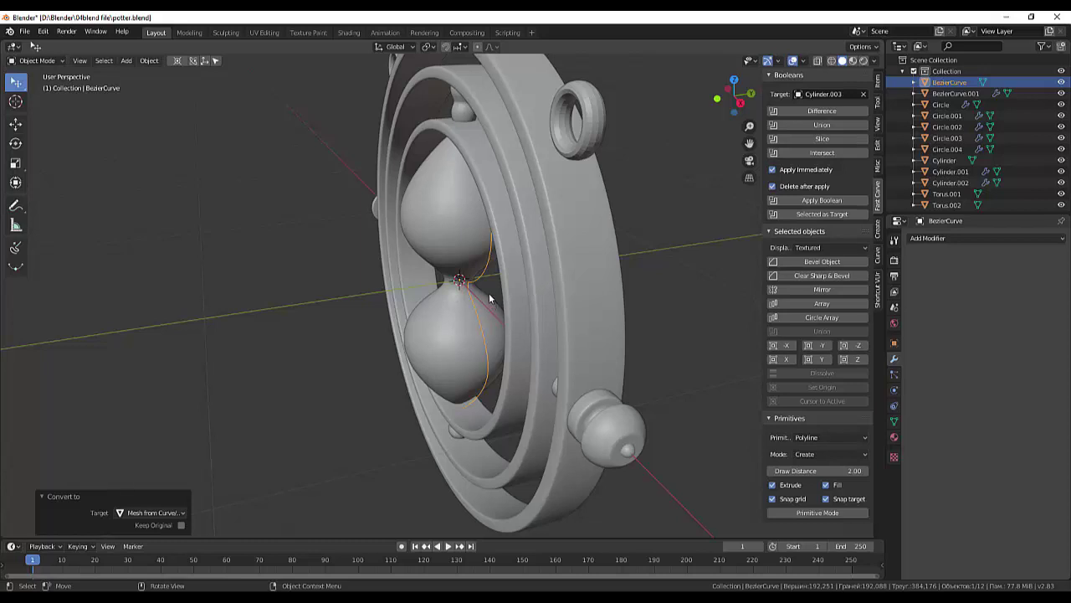
{"action": "key", "text": "g"}
{"action": "key", "text": "y"}
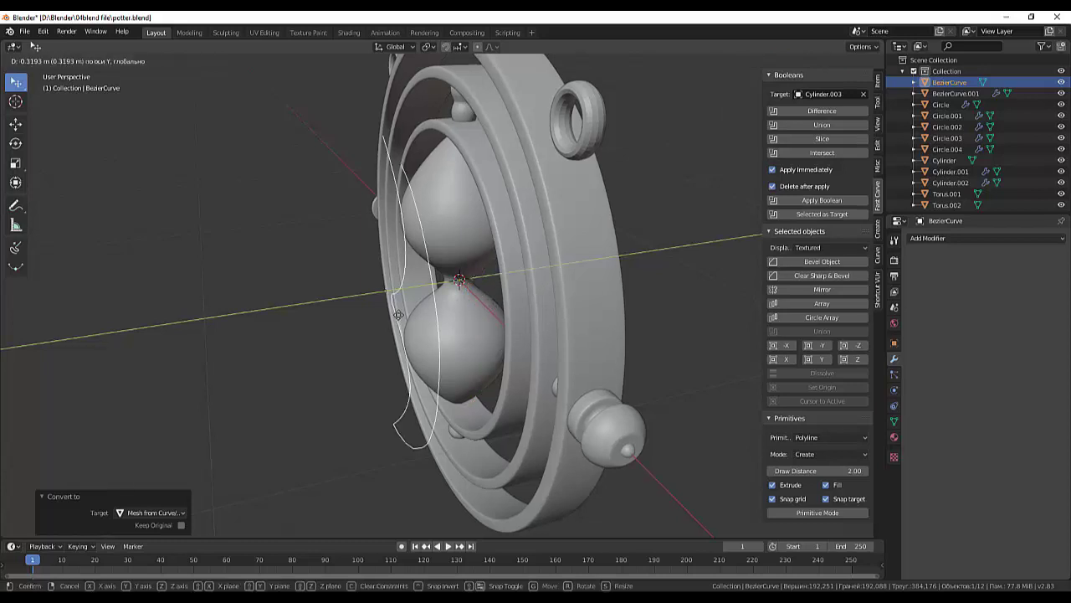
{"action": "left_click", "coordinate": [296, 330]}
{"action": "mouse_move", "coordinate": [315, 309]}
{"action": "middle_mouse_down"}
{"action": "mouse_move", "coordinate": [436, 253]}
{"action": "mouse_move", "coordinate": [363, 237]}
{"action": "mouse_move", "coordinate": [383, 242]}
{"action": "mouse_move", "coordinate": [337, 149]}
{"action": "middle_mouse_up"}
{"action": "scroll", "coordinate": [364, 239], "scroll_direction": "up", "scroll_amount": 3}
{"action": "left_click", "coordinate": [318, 122]}
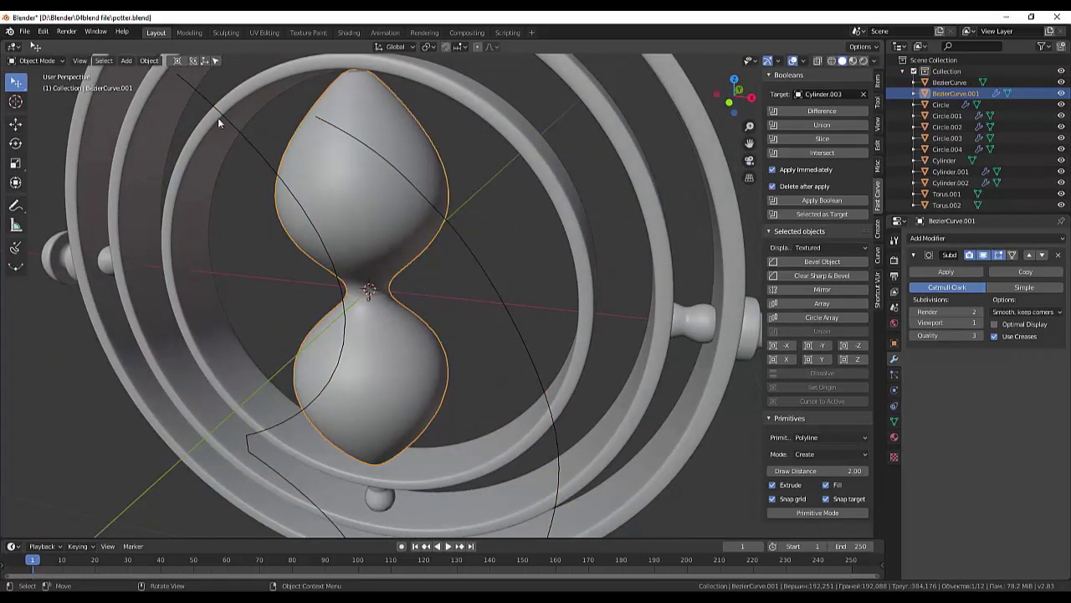
Step: Put the hourglass mesh into Edit Mode and set the selection tool to Tweak
{"action": "left_click", "coordinate": [33, 62]}
{"action": "left_click", "coordinate": [36, 87]}
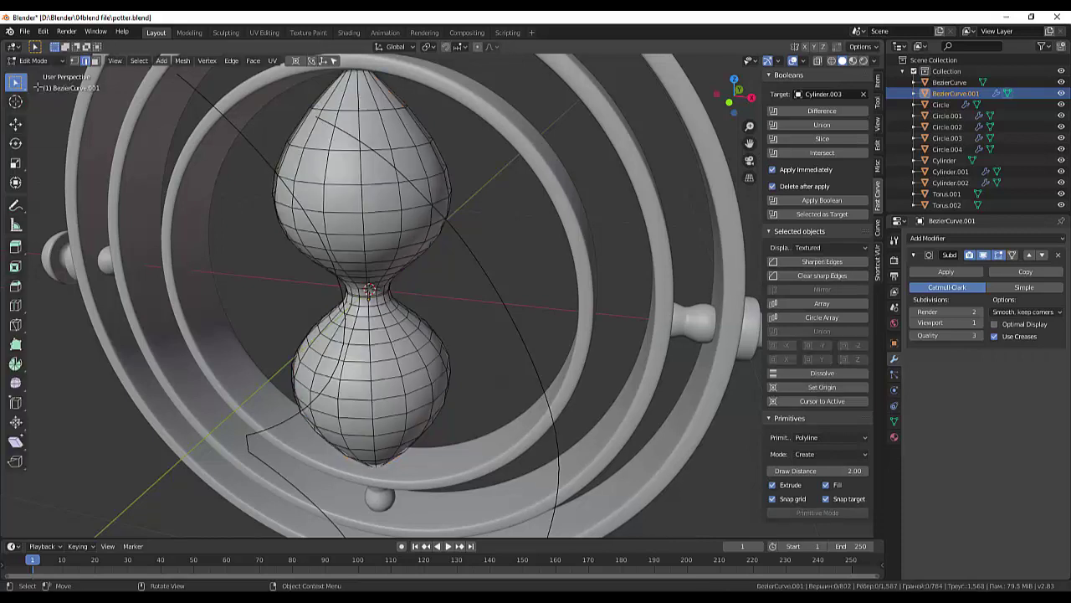
{"action": "left_click", "coordinate": [441, 209]}
{"action": "left_click", "coordinate": [497, 294]}
{"action": "left_click", "coordinate": [15, 82]}
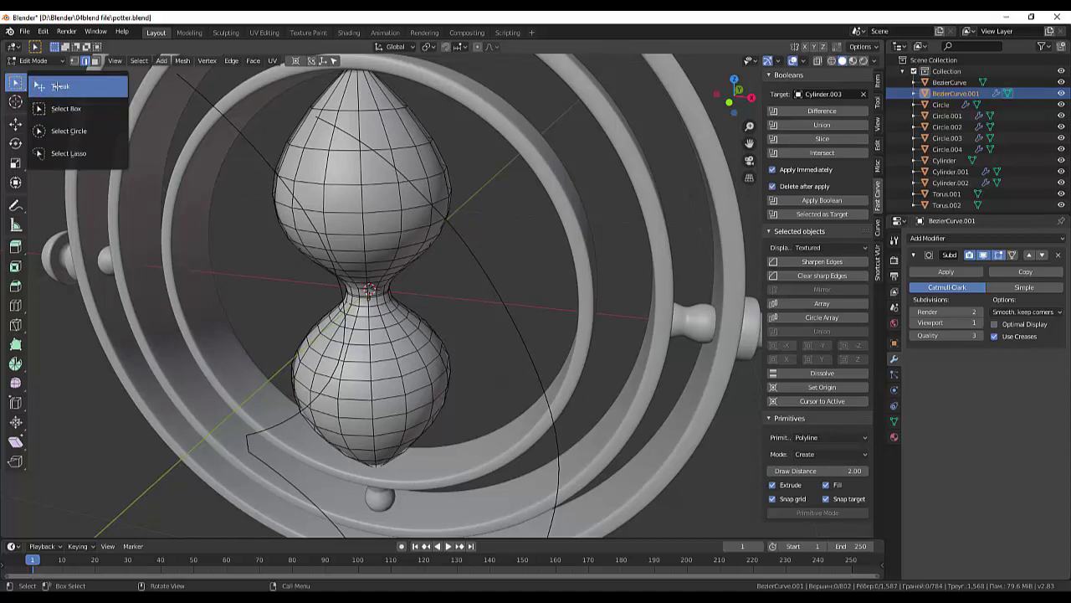
{"action": "left_click", "coordinate": [58, 86]}
Step: Select an edge along the curve line and orbit to a near-front view of the rings
{"action": "middle_click_drag", "start_coordinate": [460, 157], "coordinate": [492, 145]}
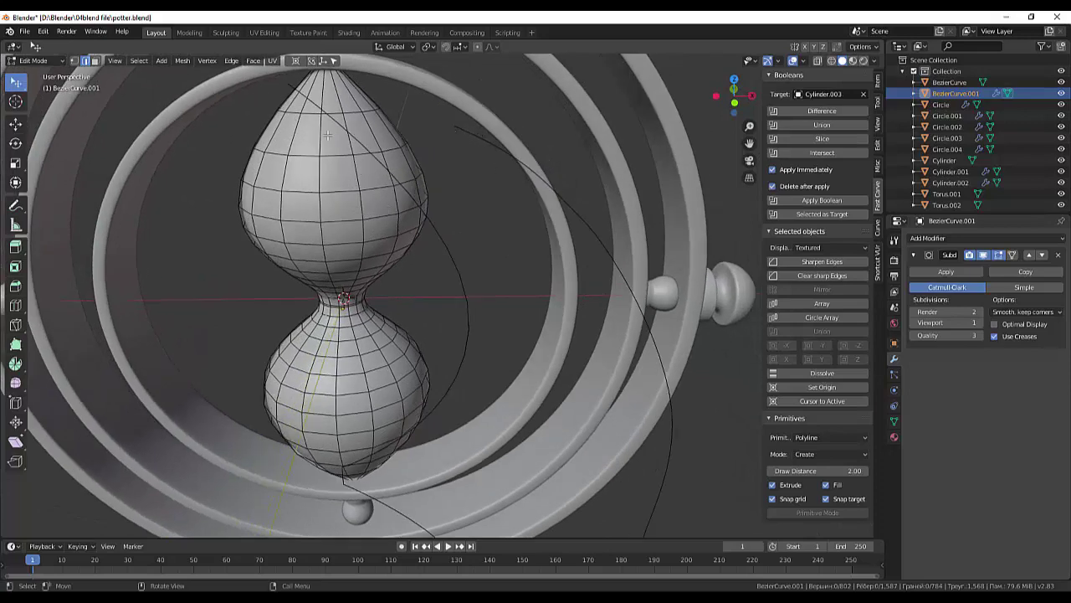
{"action": "left_click", "coordinate": [454, 264]}
{"action": "middle_click_drag", "start_coordinate": [598, 237], "coordinate": [335, 276]}
{"action": "scroll", "coordinate": [335, 276], "scroll_direction": "down", "scroll_amount": 3}
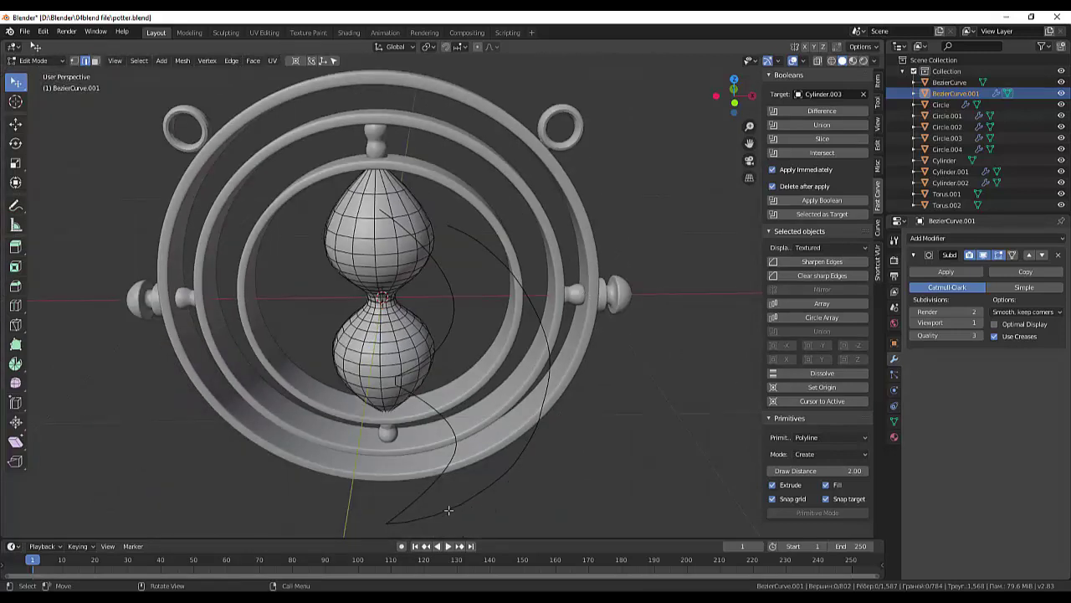
{"action": "left_click", "coordinate": [34, 60]}
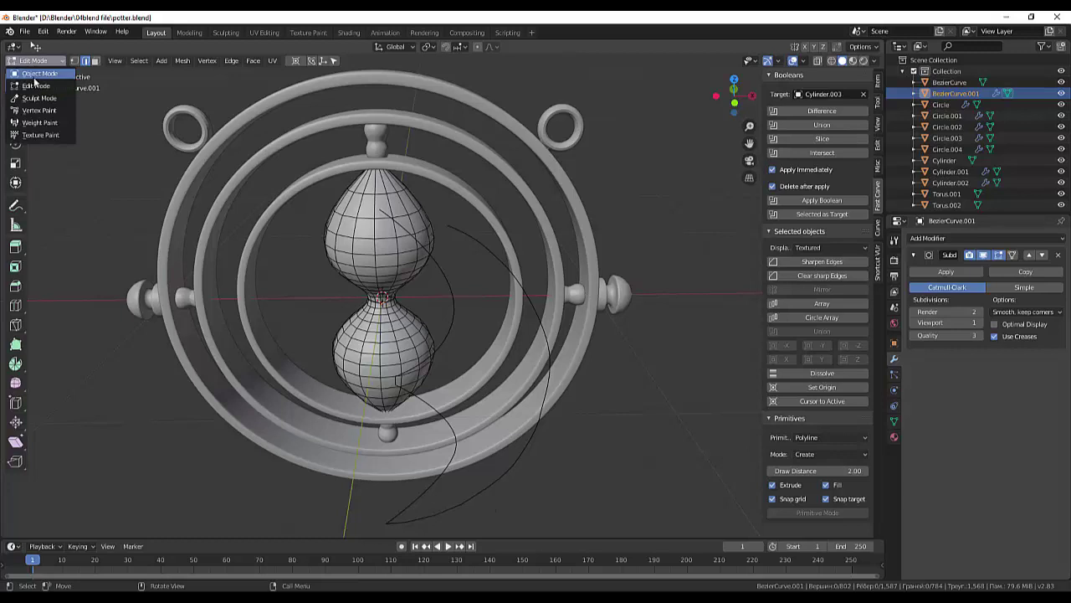
Step: Return to Object Mode and open the BezierCurve in Edit Mode with vertex select
{"action": "left_click", "coordinate": [36, 74]}
{"action": "left_click", "coordinate": [447, 507]}
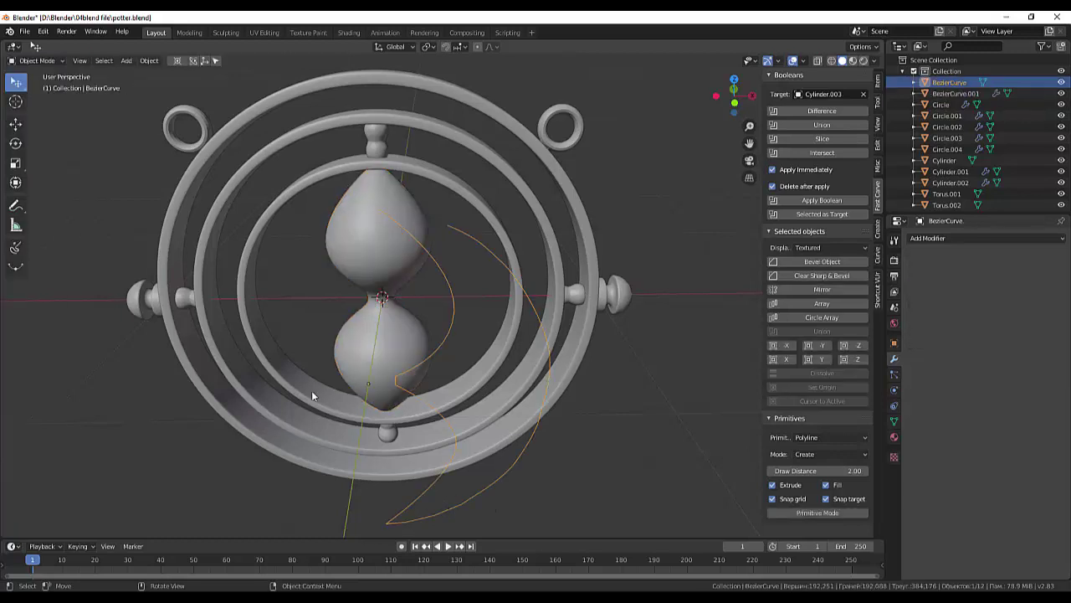
{"action": "left_click", "coordinate": [27, 60]}
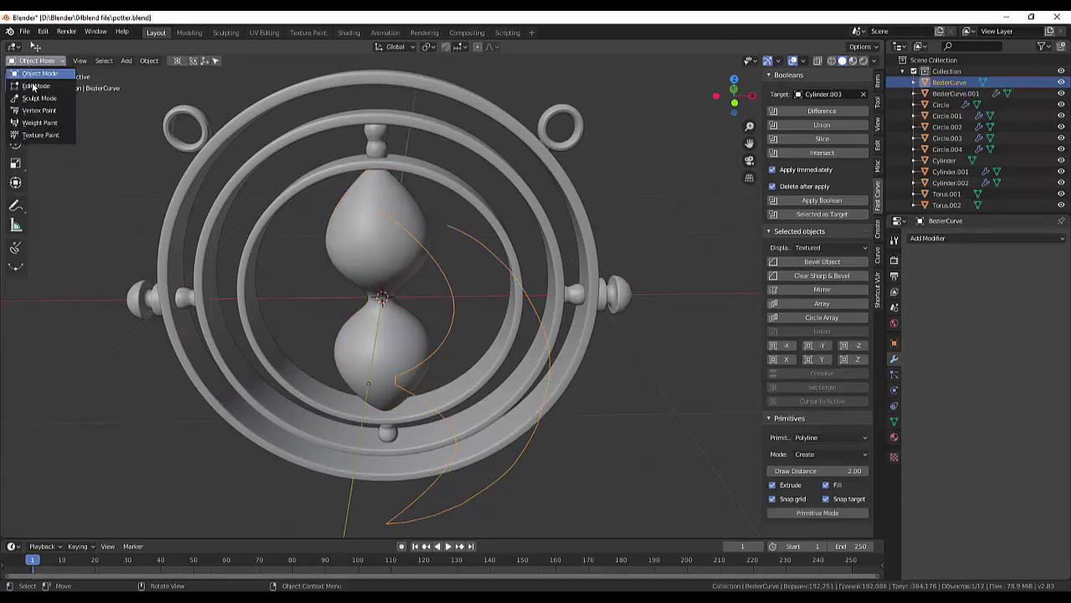
{"action": "left_click", "coordinate": [42, 88]}
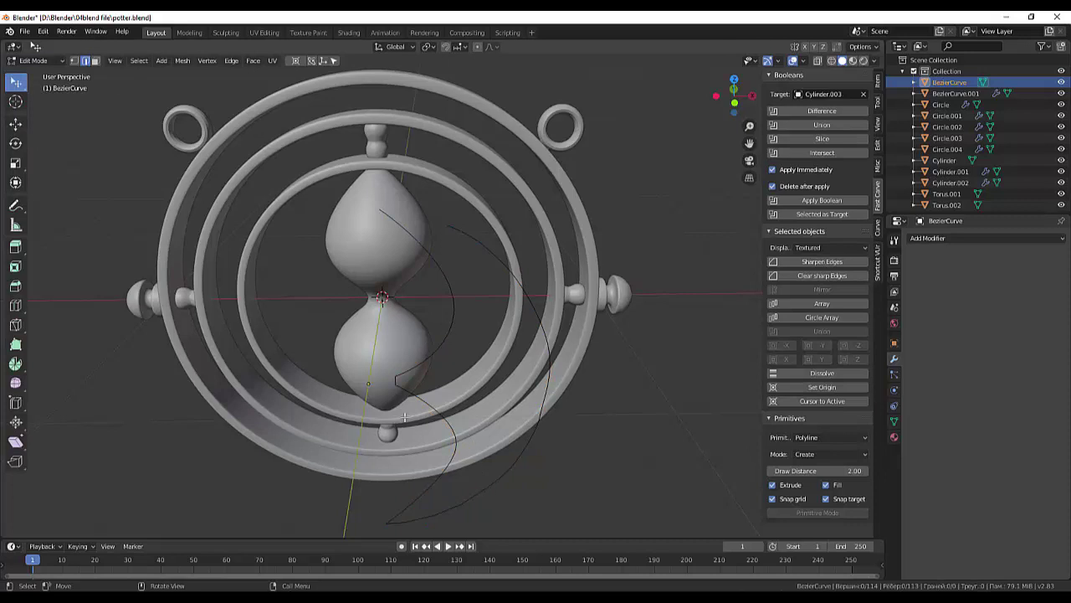
{"action": "left_click", "coordinate": [75, 60]}
{"action": "scroll", "coordinate": [517, 252], "scroll_direction": "up", "scroll_amount": 2}
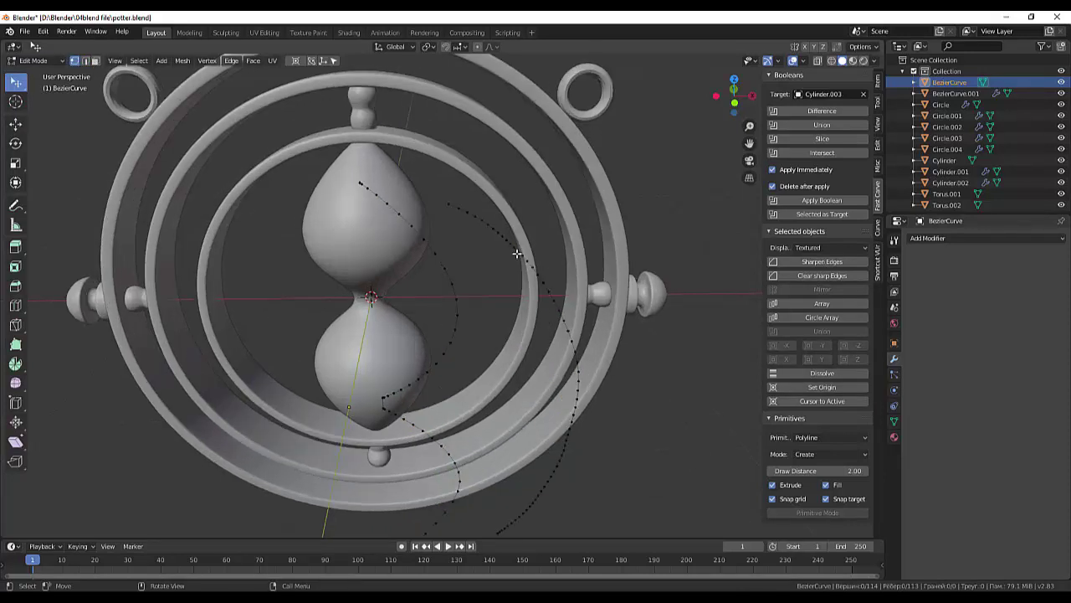
Step: Select both the curve's end point and start point at the top
{"action": "left_click", "coordinate": [448, 203]}
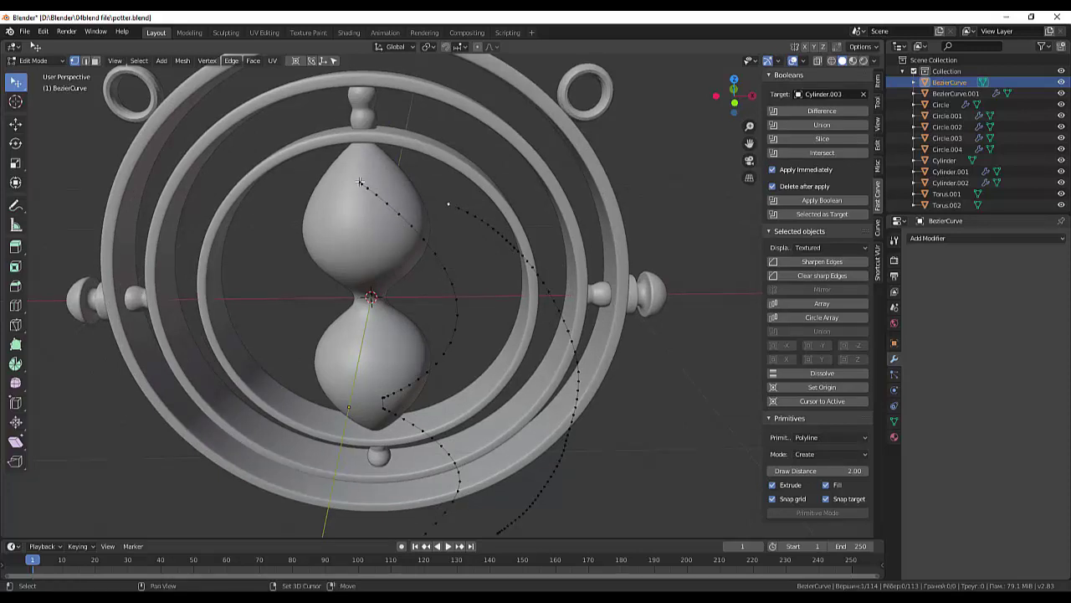
{"action": "left_click", "coordinate": [360, 182], "text": "shift"}
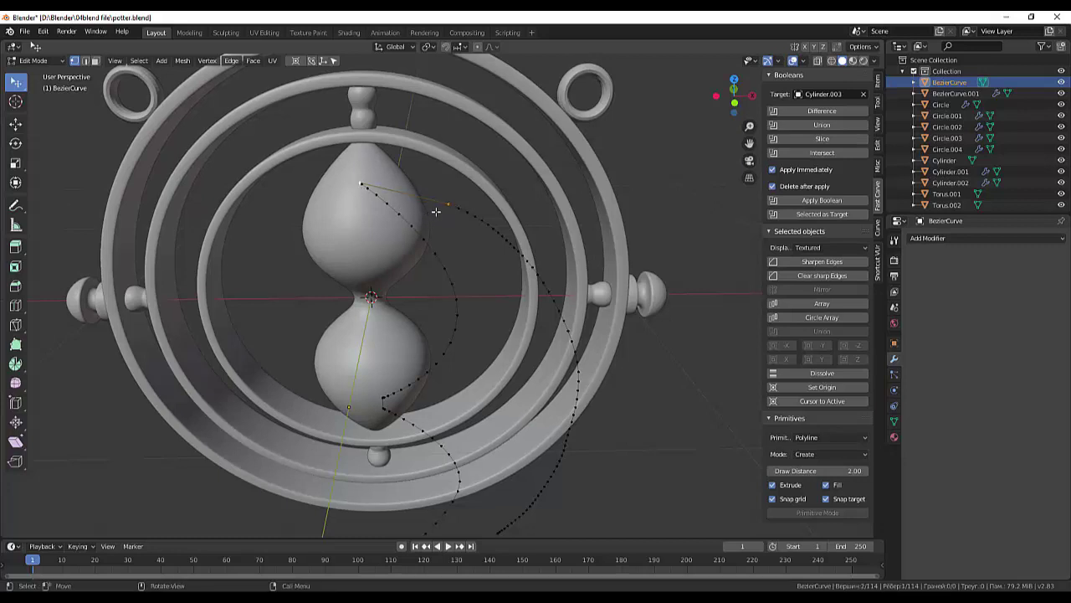
{"action": "scroll", "coordinate": [436, 212], "scroll_direction": "up", "scroll_amount": 1}
{"action": "scroll", "coordinate": [436, 212], "scroll_direction": "up", "scroll_amount": 1}
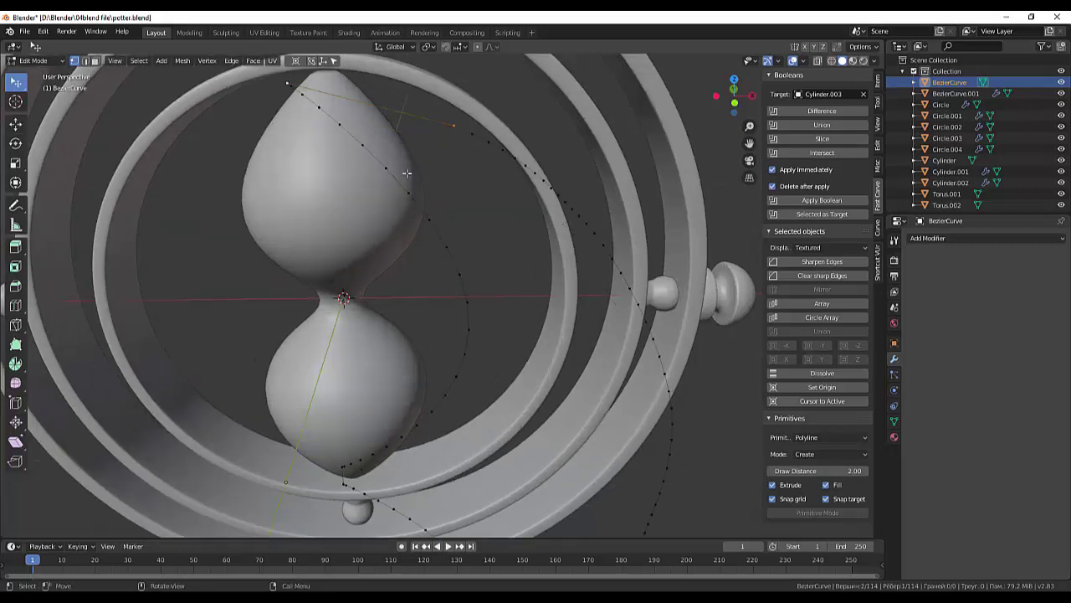
Step: Subdivide the selected top segment of the curve twice
{"action": "left_click", "coordinate": [455, 125], "text": "shift"}
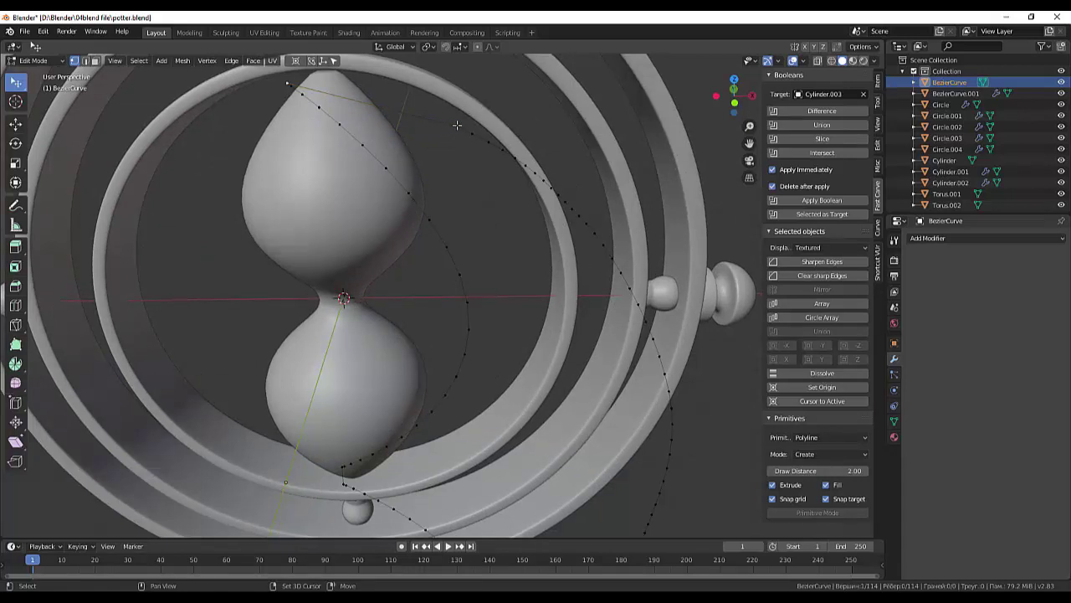
{"action": "right_click", "coordinate": [398, 138]}
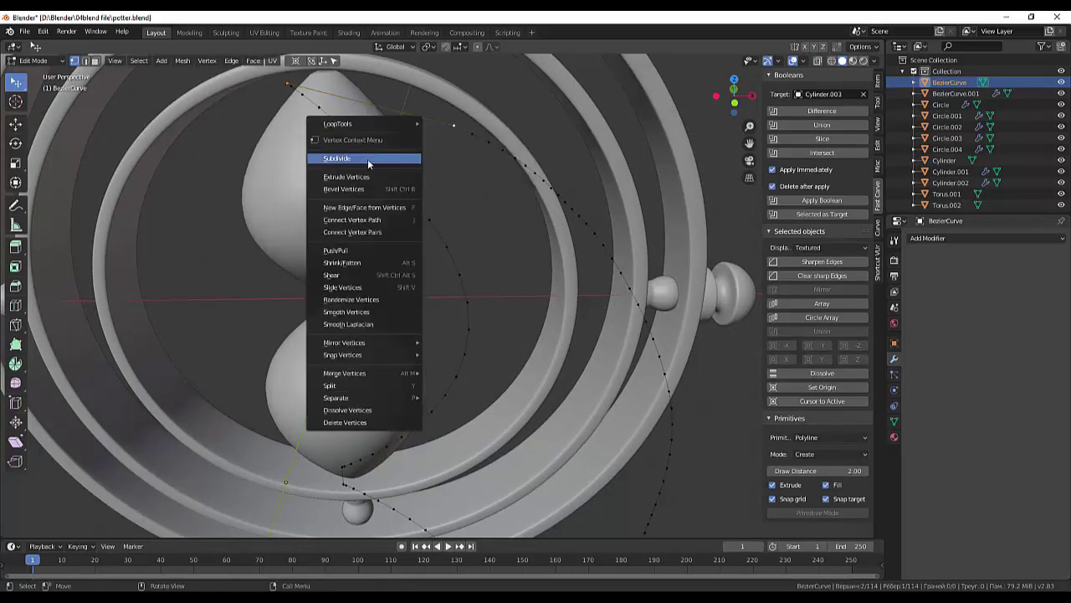
{"action": "left_click", "coordinate": [367, 160]}
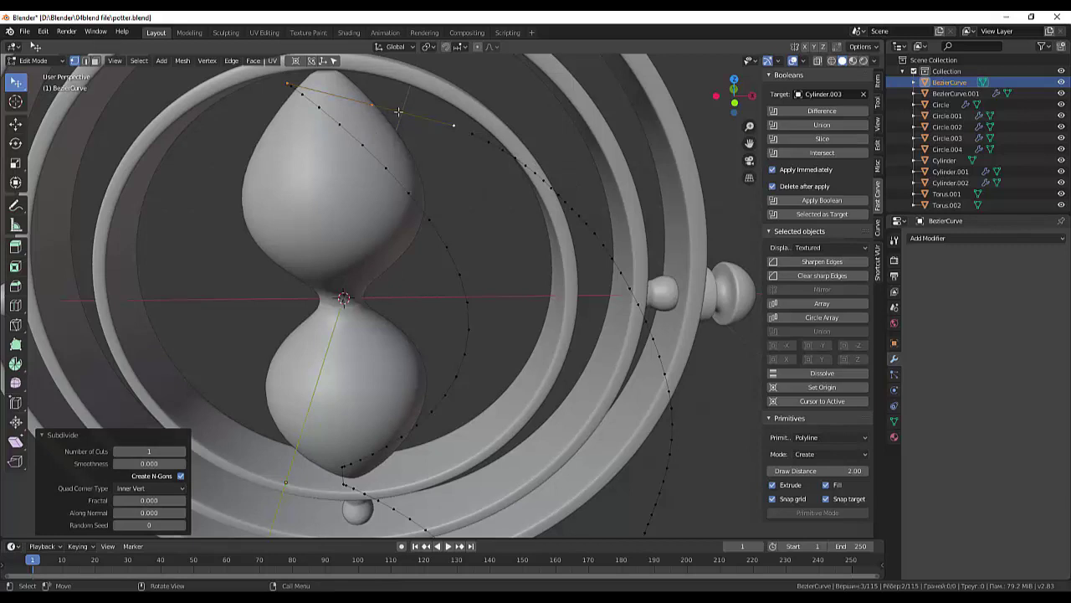
{"action": "key", "text": "alt+a"}
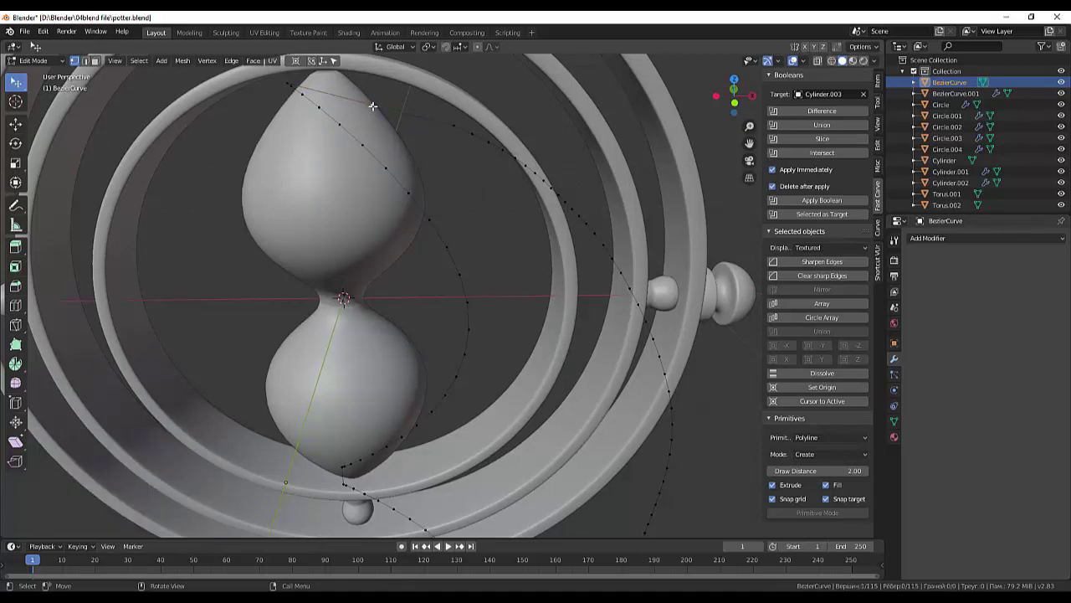
{"action": "left_click", "coordinate": [453, 126], "text": "ctrl"}
{"action": "right_click", "coordinate": [433, 142]}
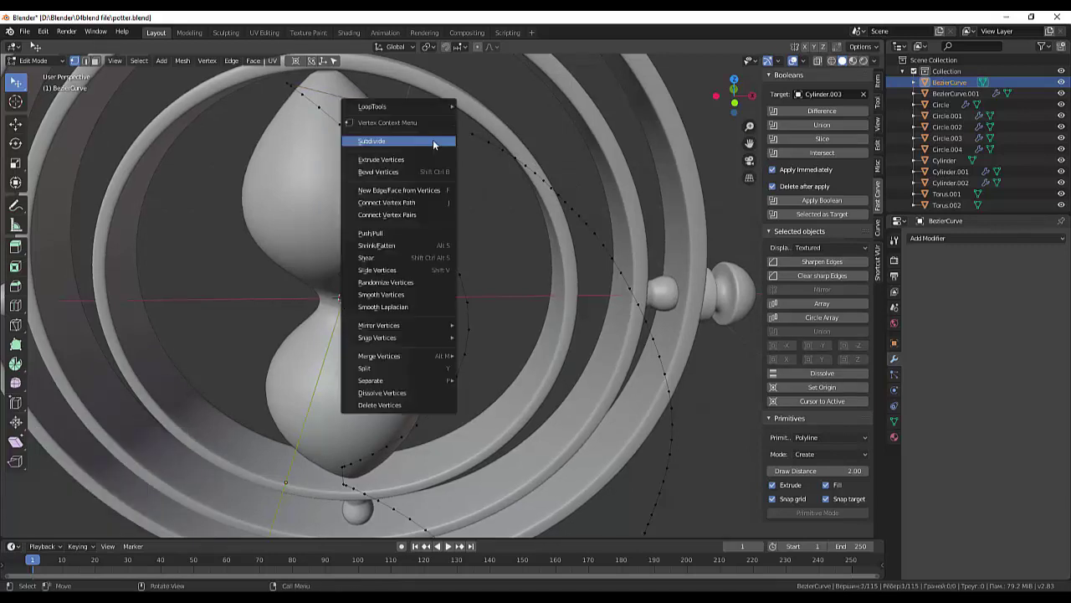
{"action": "left_click", "coordinate": [387, 141]}
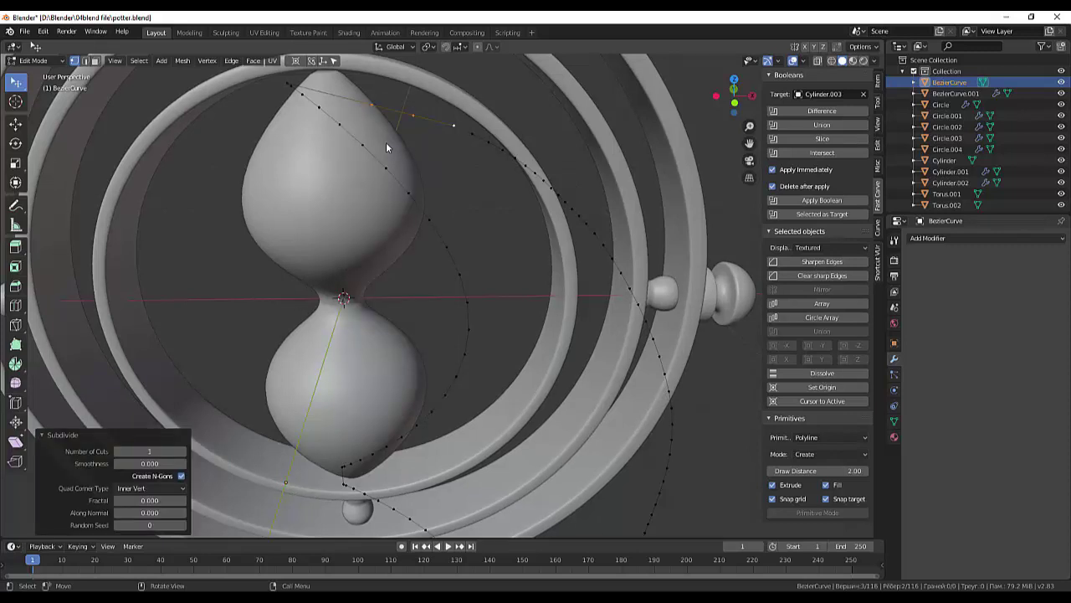
Step: Subdivide the three topmost vertices once more and switch to Front Orthographic view
{"action": "left_click", "coordinate": [336, 95]}
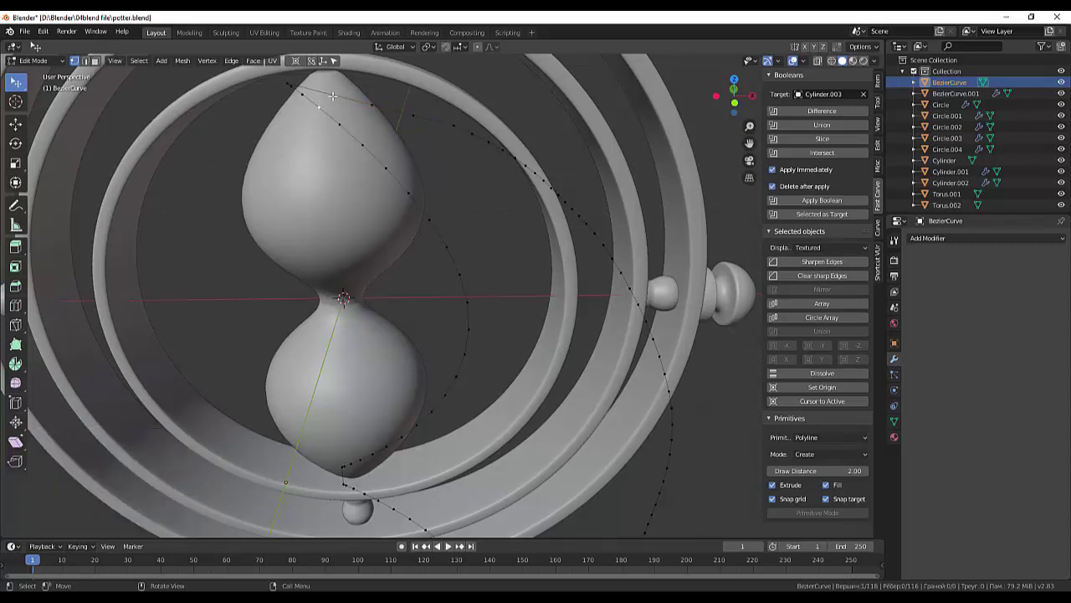
{"action": "left_click", "coordinate": [287, 85], "text": "shift"}
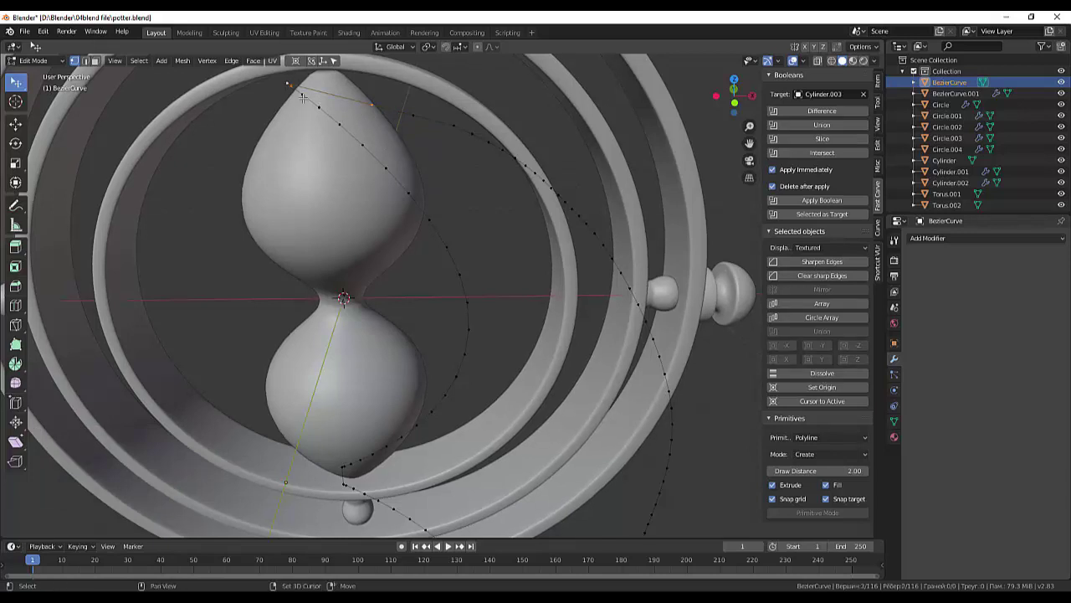
{"action": "left_click", "coordinate": [303, 96], "text": "shift"}
{"action": "right_click", "coordinate": [349, 104]}
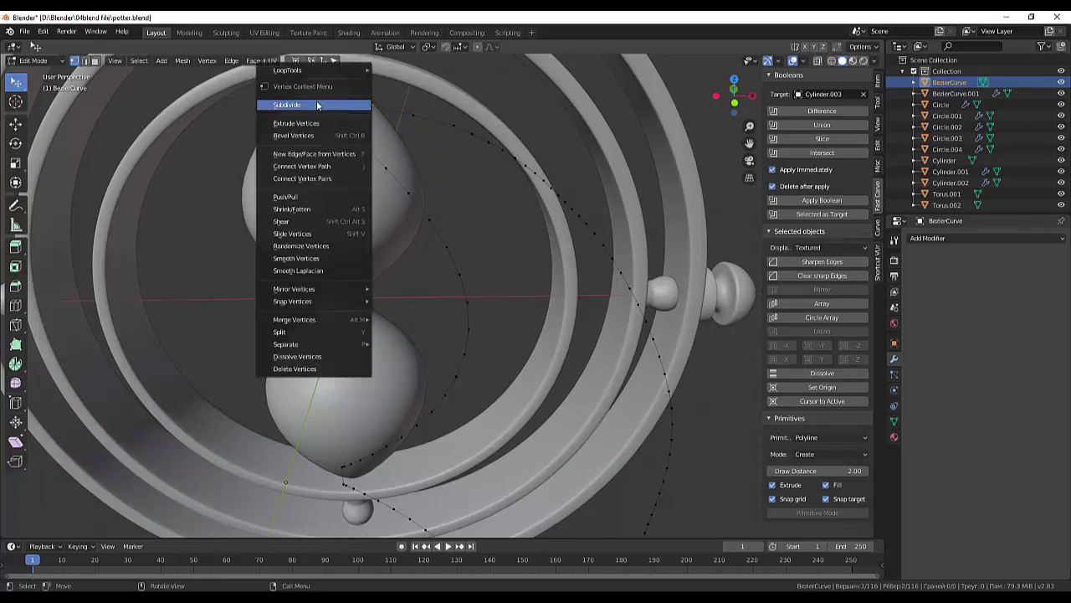
{"action": "left_click", "coordinate": [316, 101]}
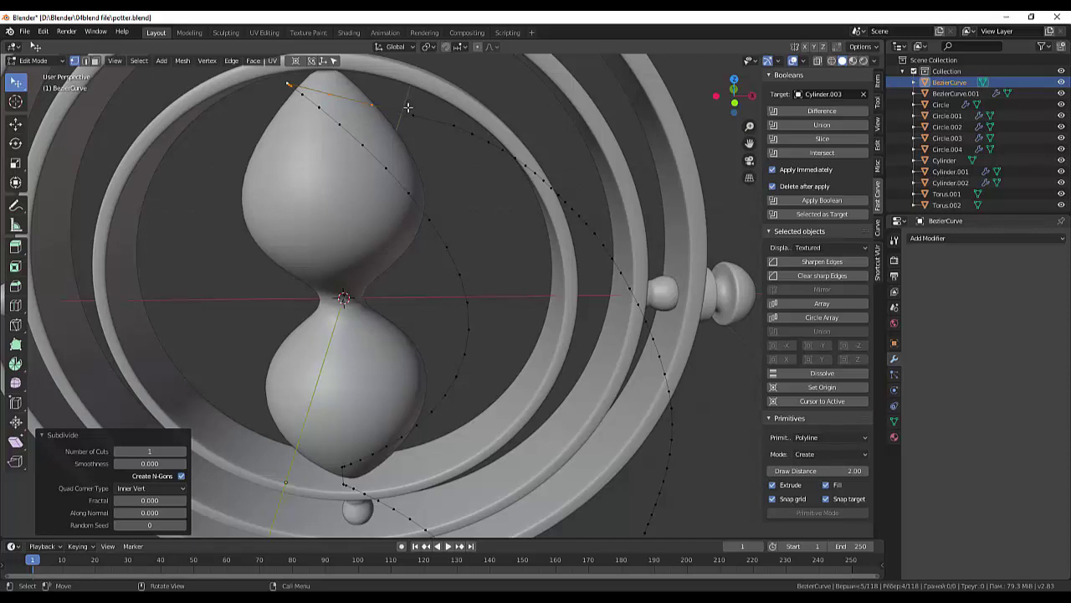
{"action": "key", "text": "KP_1"}
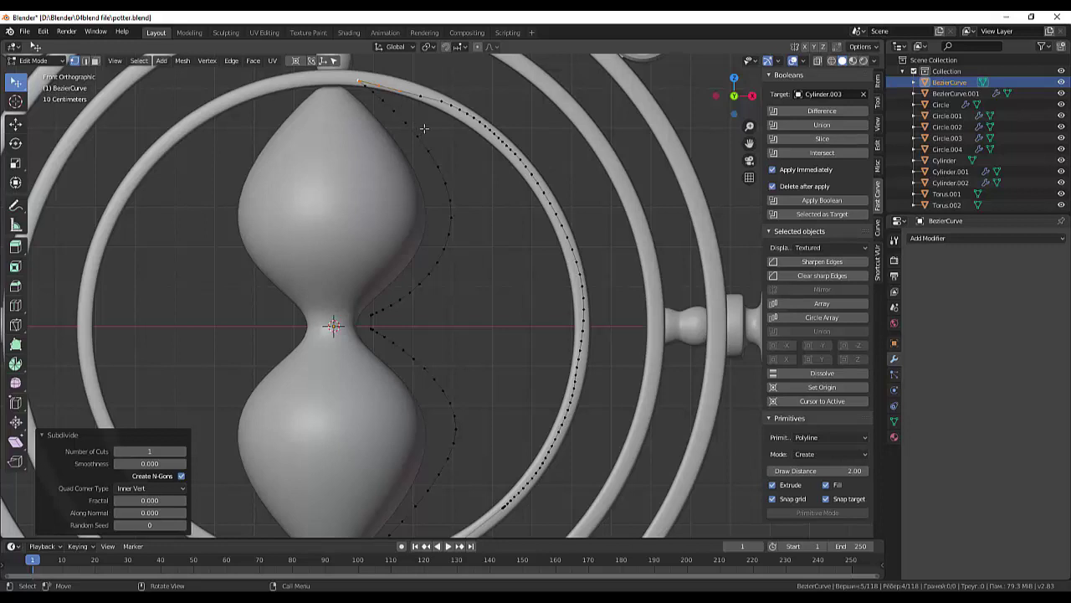
Step: Move the curve's top vertex 0.00844 m in X and Z so the ends meet
{"action": "left_click", "coordinate": [423, 128]}
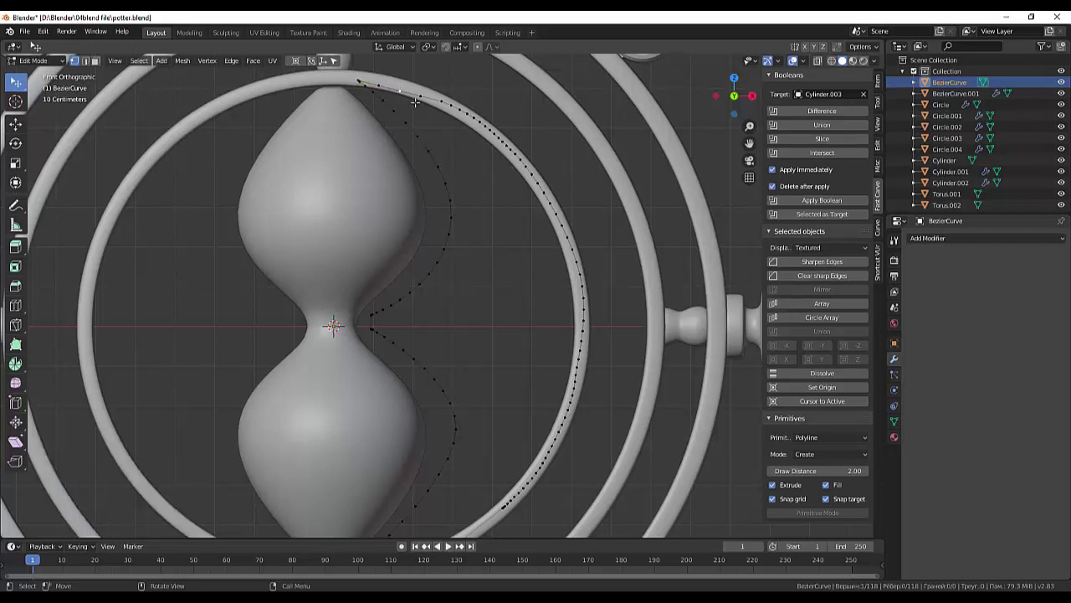
{"action": "key", "text": "g"}
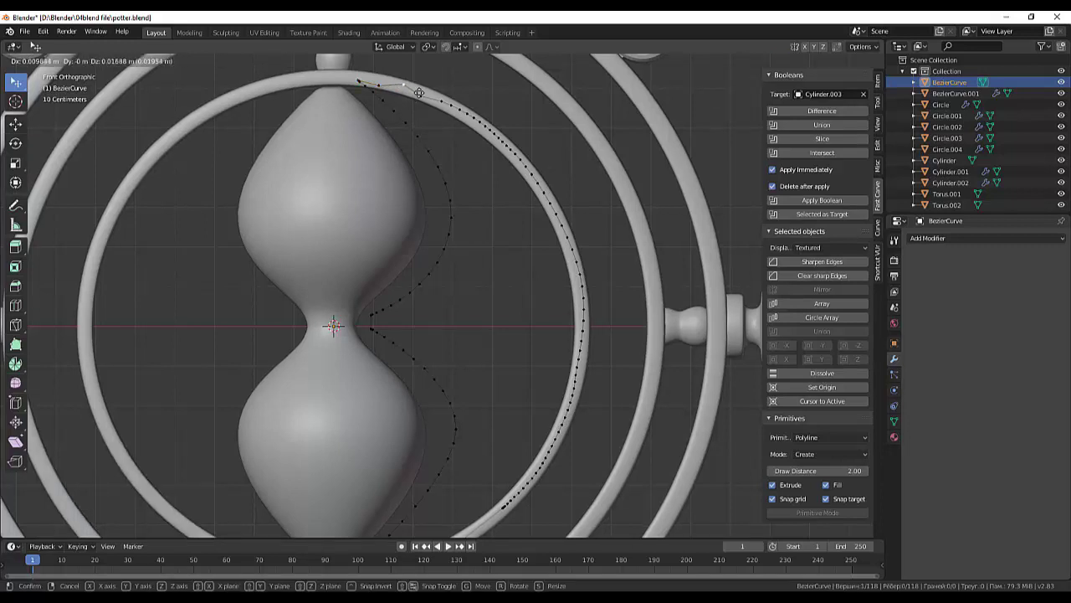
{"action": "left_click", "coordinate": [418, 95]}
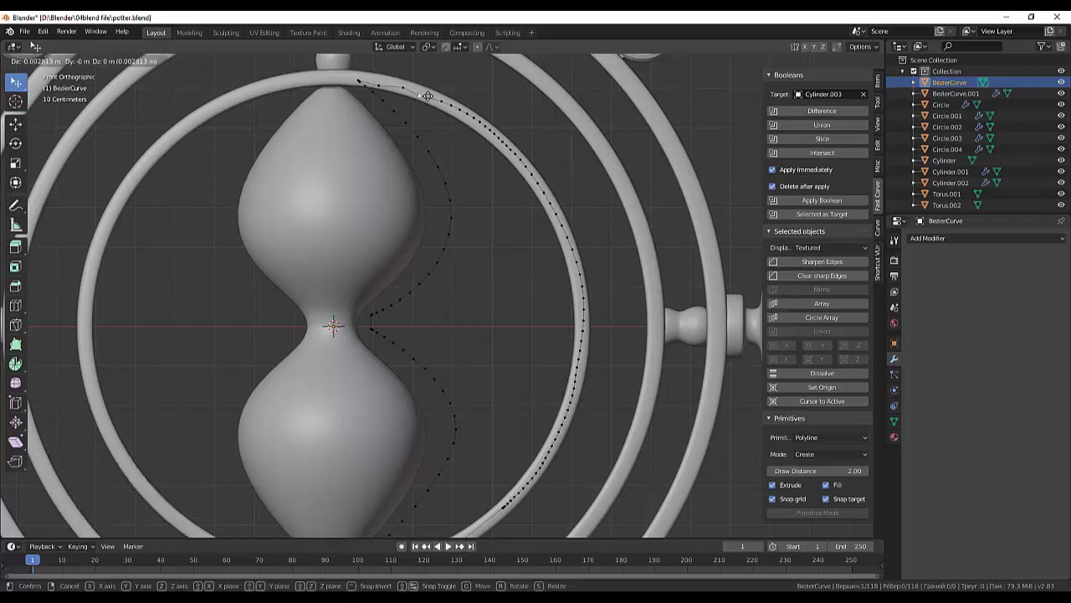
{"action": "key", "text": "g"}
{"action": "left_click", "coordinate": [384, 90]}
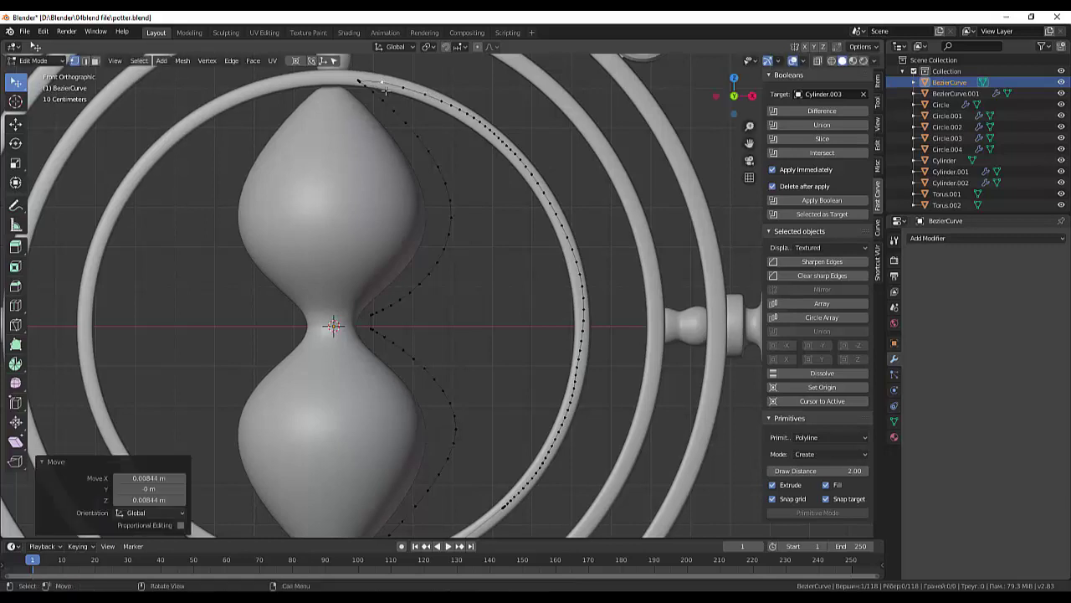
Step: Zoom out to see the whole model and dismiss the move settings
{"action": "scroll", "coordinate": [440, 200], "scroll_direction": "down", "scroll_amount": 4}
{"action": "scroll", "coordinate": [439, 200], "scroll_direction": "down", "scroll_amount": 2}
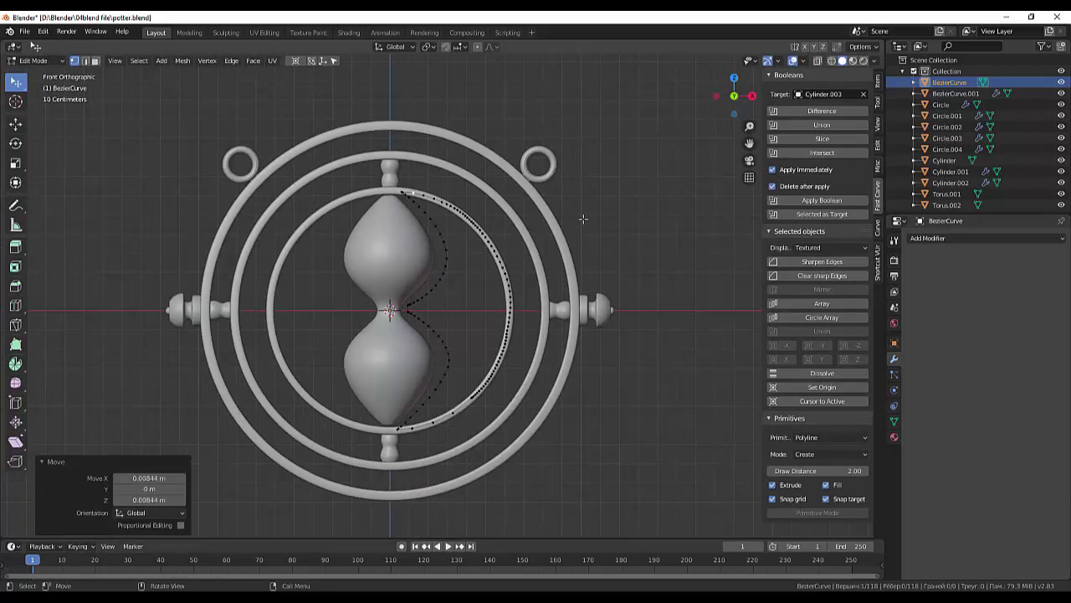
{"action": "middle_click_drag", "start_coordinate": [584, 219], "coordinate": [583, 219]}
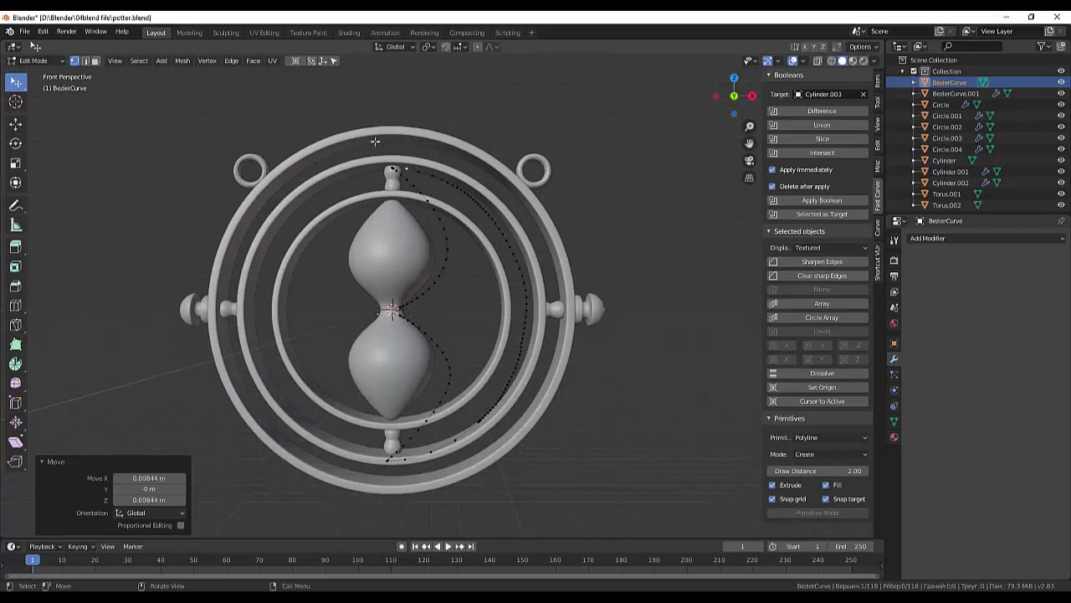
{"action": "left_click", "coordinate": [354, 119]}
{"action": "left_click", "coordinate": [15, 82]}
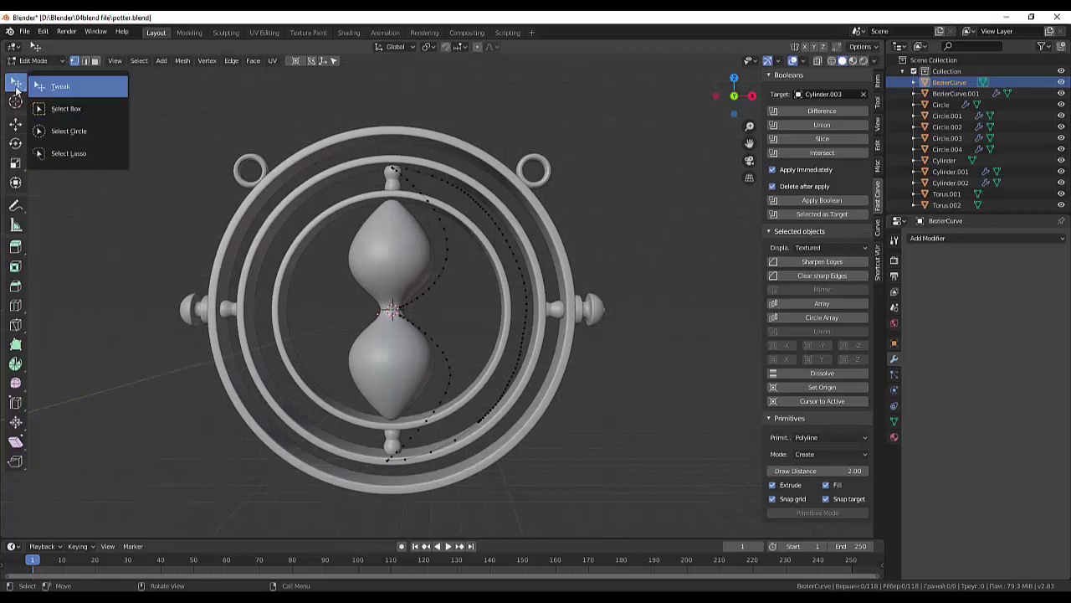
Step: Box-select the whole curve, reposition it, and close it into a filled crescent
{"action": "left_click", "coordinate": [63, 108]}
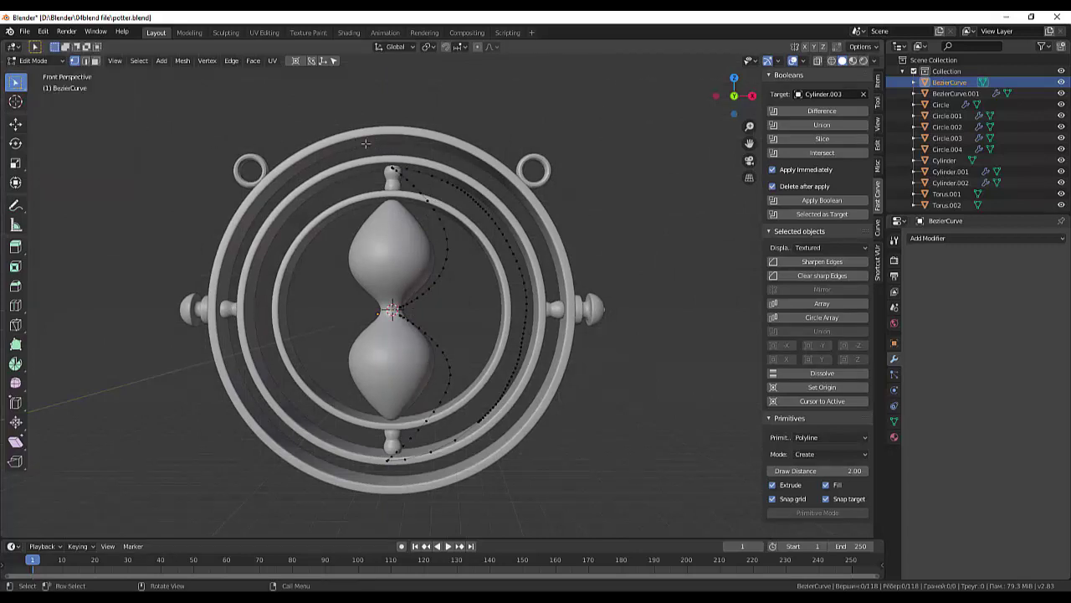
{"action": "left_click_drag", "start_coordinate": [379, 146], "coordinate": [626, 489]}
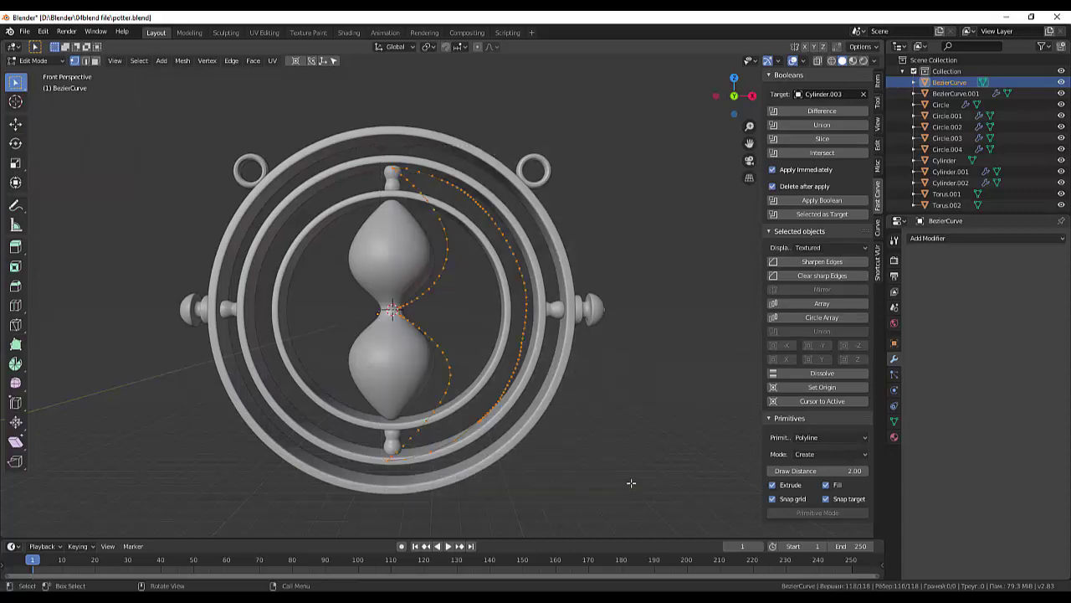
{"action": "key", "text": "g"}
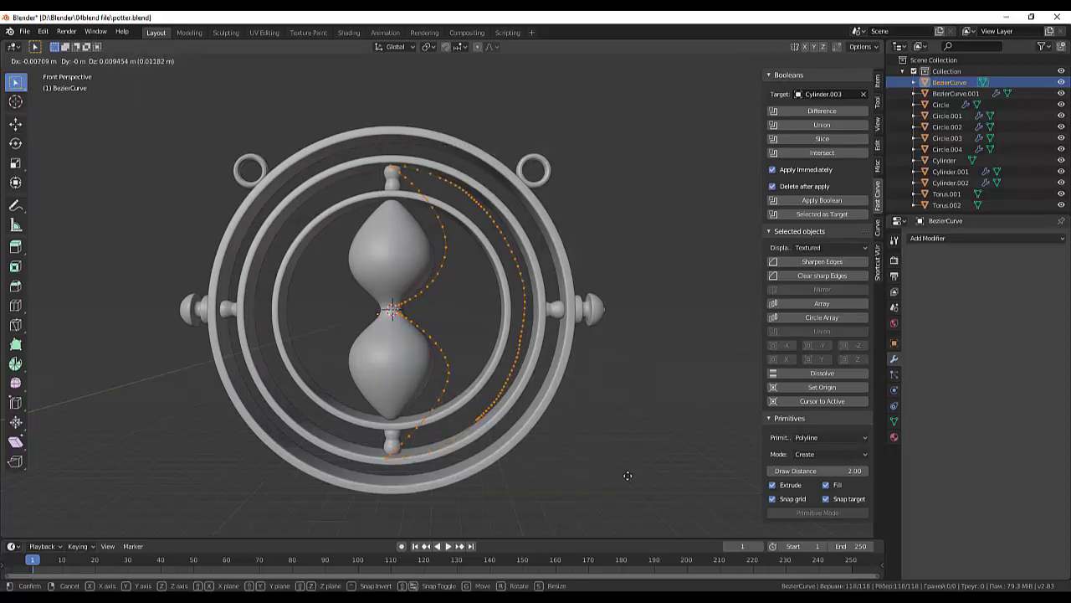
{"action": "left_click", "coordinate": [578, 463]}
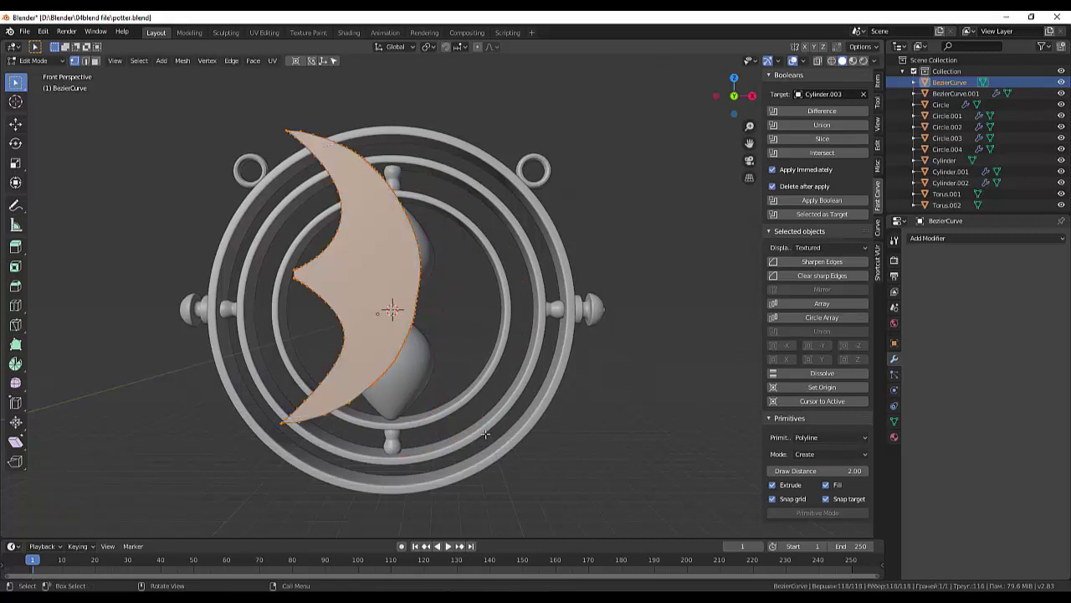
{"action": "key", "text": "alt+c"}
Step: Select the crescent face and extrude it about 0.04 m into a thin slab
{"action": "middle_click_drag", "start_coordinate": [497, 418], "coordinate": [456, 435]}
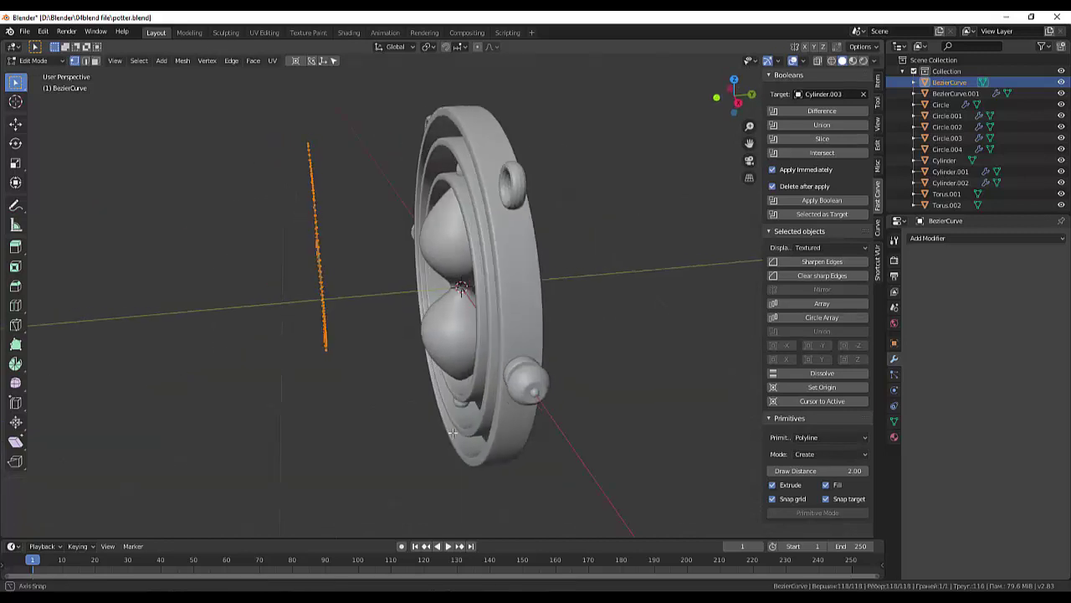
{"action": "left_click", "coordinate": [362, 445]}
{"action": "mouse_move", "coordinate": [369, 394]}
{"action": "middle_mouse_down"}
{"action": "mouse_move", "coordinate": [399, 400]}
{"action": "mouse_move", "coordinate": [302, 287]}
{"action": "middle_mouse_up"}
{"action": "key", "text": "3"}
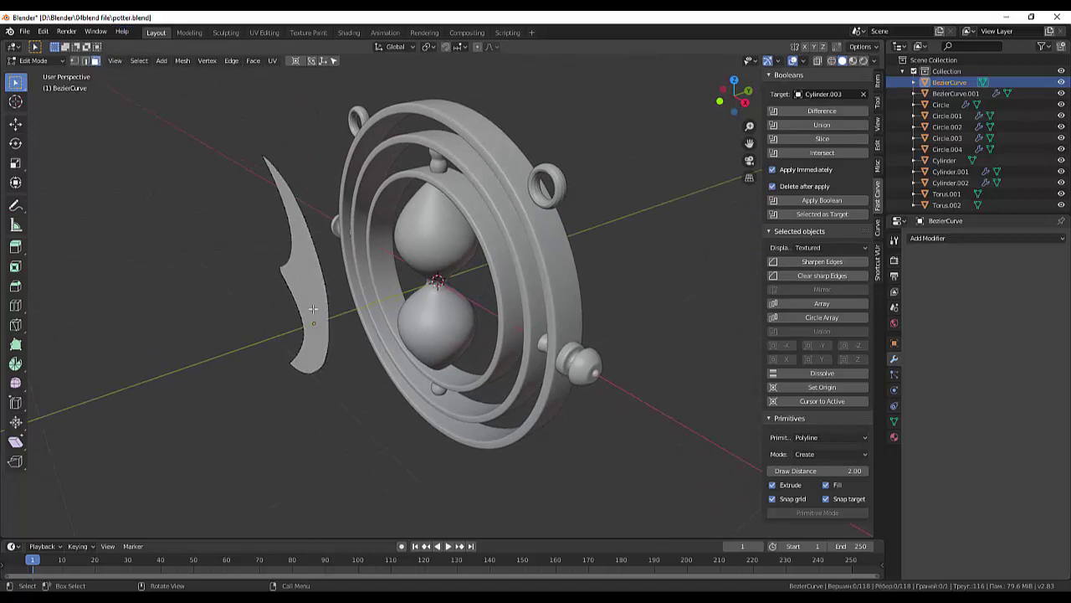
{"action": "left_click", "coordinate": [314, 293]}
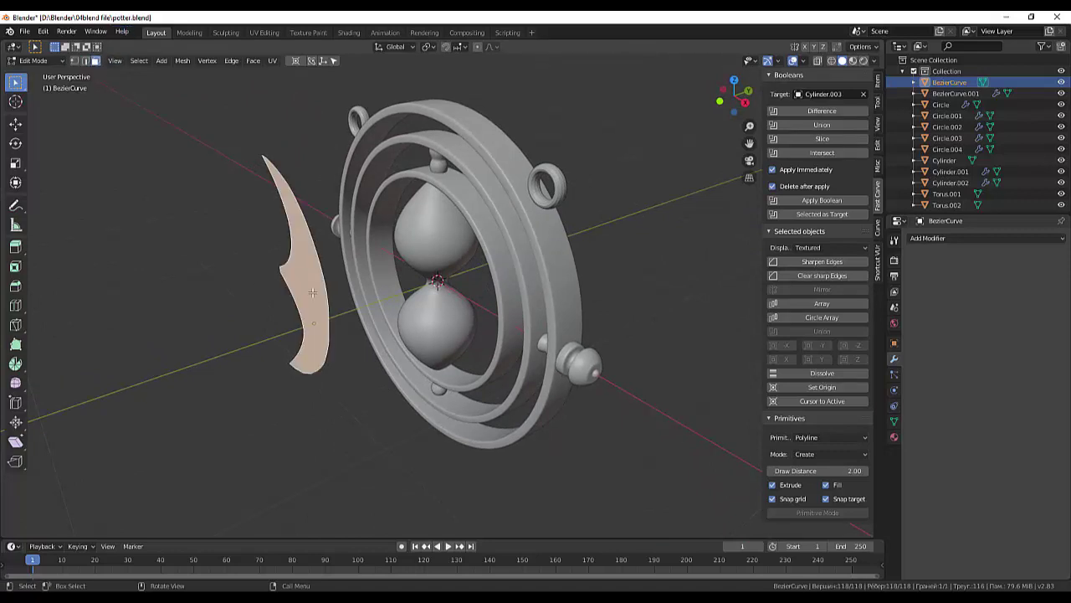
{"action": "key", "text": "e"}
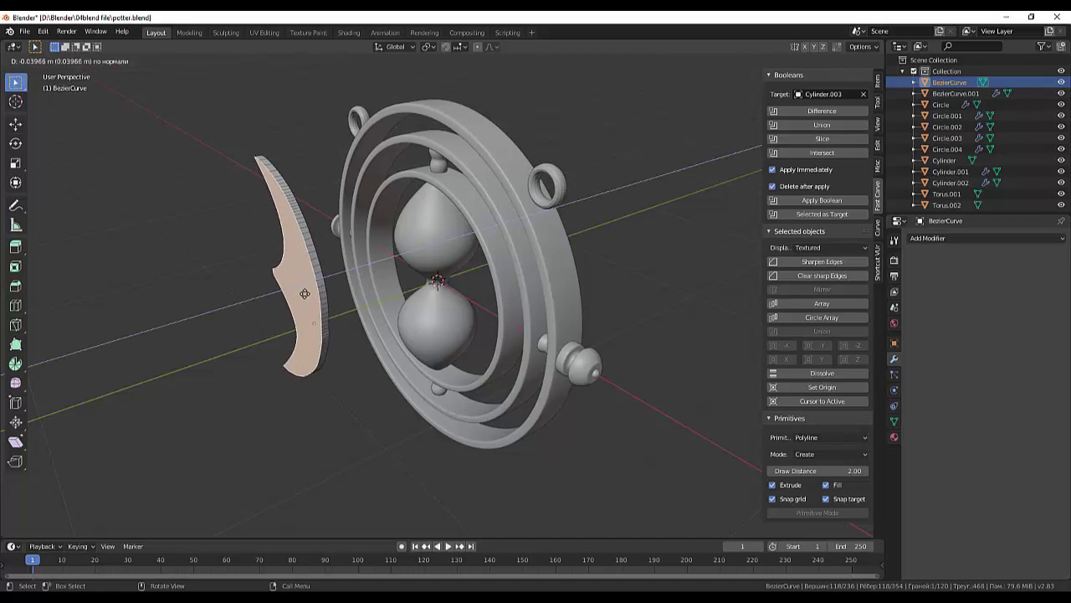
Step: Confirm the 0.0397 m extrusion and orbit around the finished slab
{"action": "left_click", "coordinate": [305, 294]}
{"action": "mouse_move", "coordinate": [305, 294]}
{"action": "middle_mouse_down"}
{"action": "mouse_move", "coordinate": [363, 305]}
{"action": "mouse_move", "coordinate": [327, 347]}
{"action": "middle_mouse_up"}
{"action": "scroll", "coordinate": [416, 285], "scroll_direction": "down", "scroll_amount": 2}
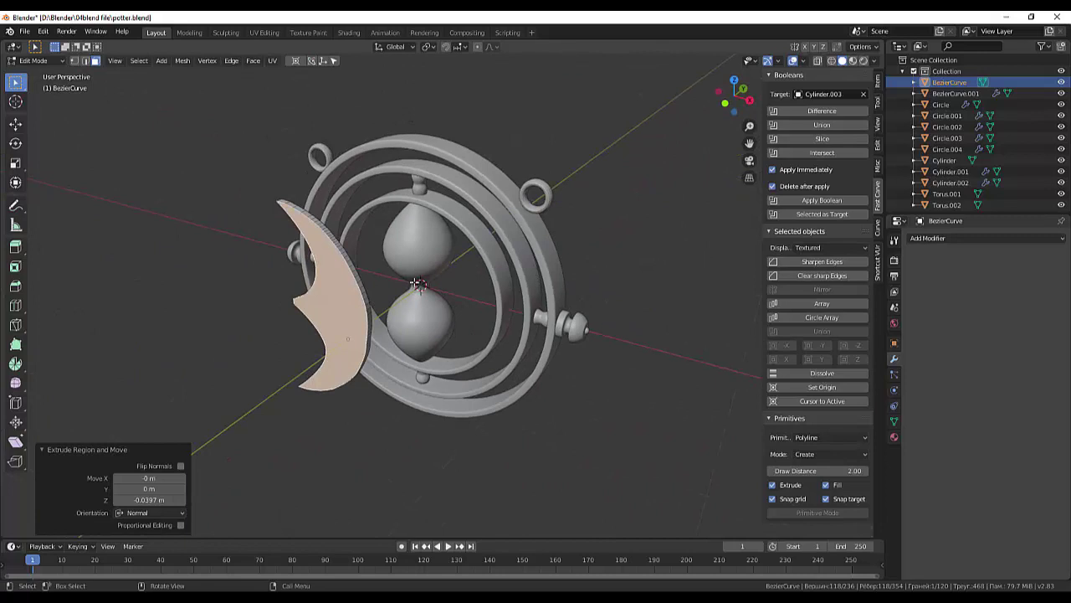
{"action": "scroll", "coordinate": [366, 303], "scroll_direction": "up", "scroll_amount": 2}
{"action": "scroll", "coordinate": [360, 310], "scroll_direction": "up", "scroll_amount": 2}
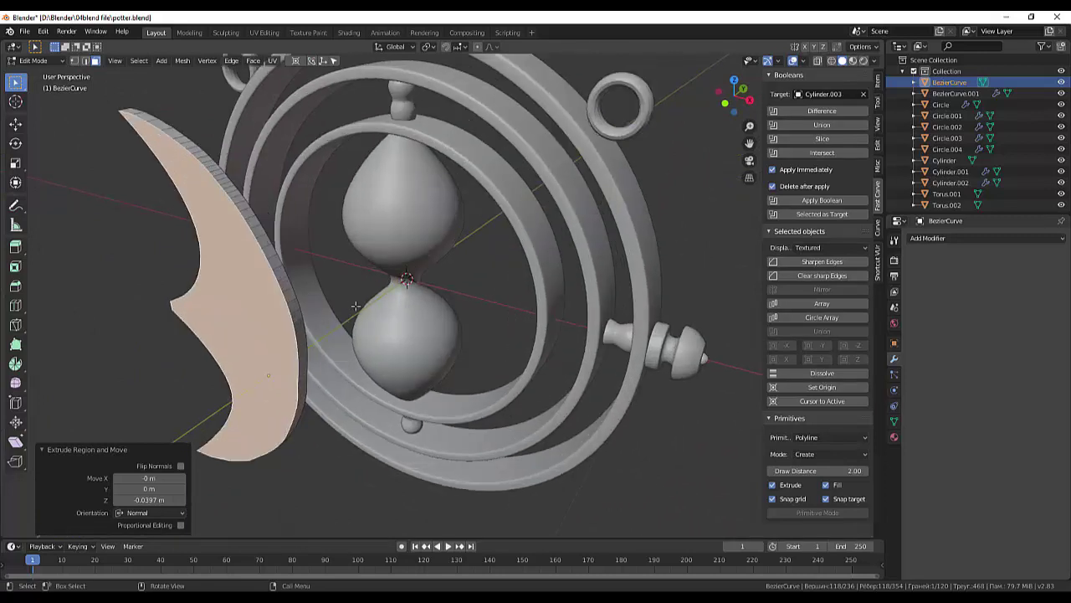
{"action": "left_click", "coordinate": [284, 300]}
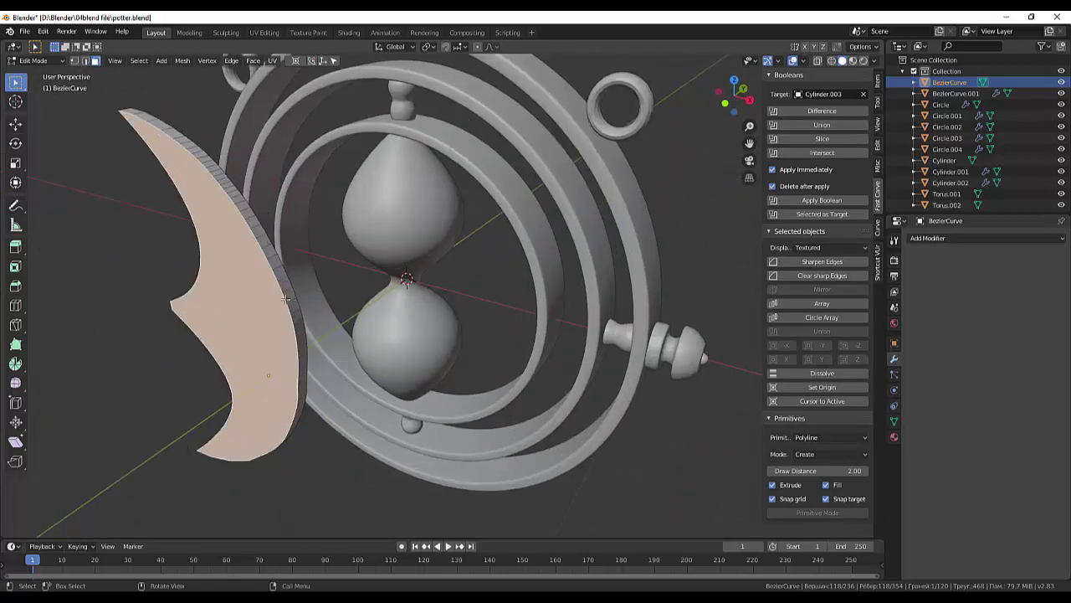
Step: Switch to edge select mode and select the entire crescent panel
{"action": "left_click", "coordinate": [285, 298]}
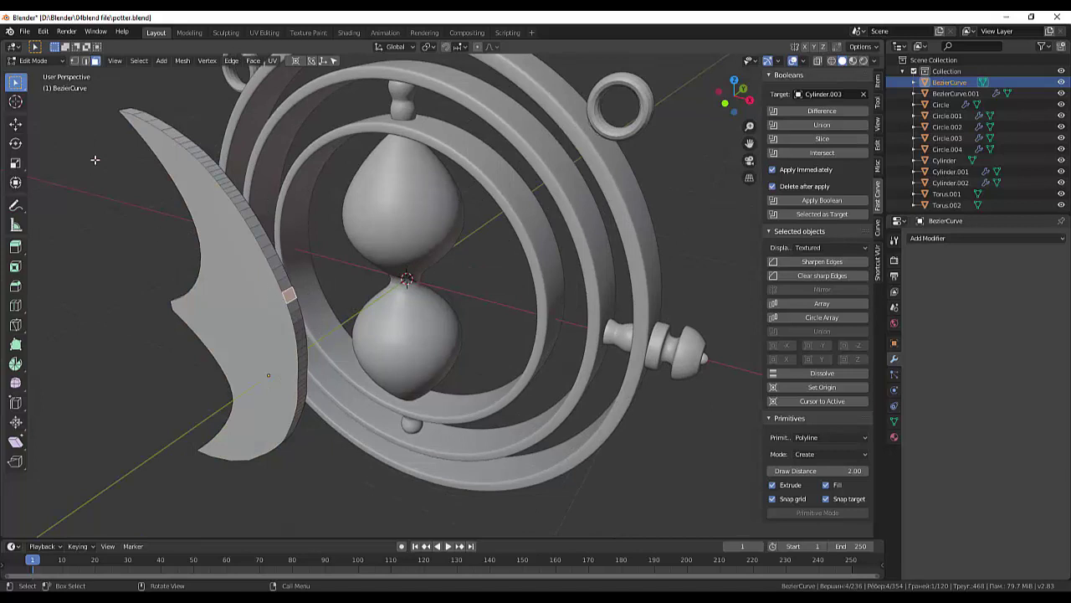
{"action": "left_click", "coordinate": [84, 60]}
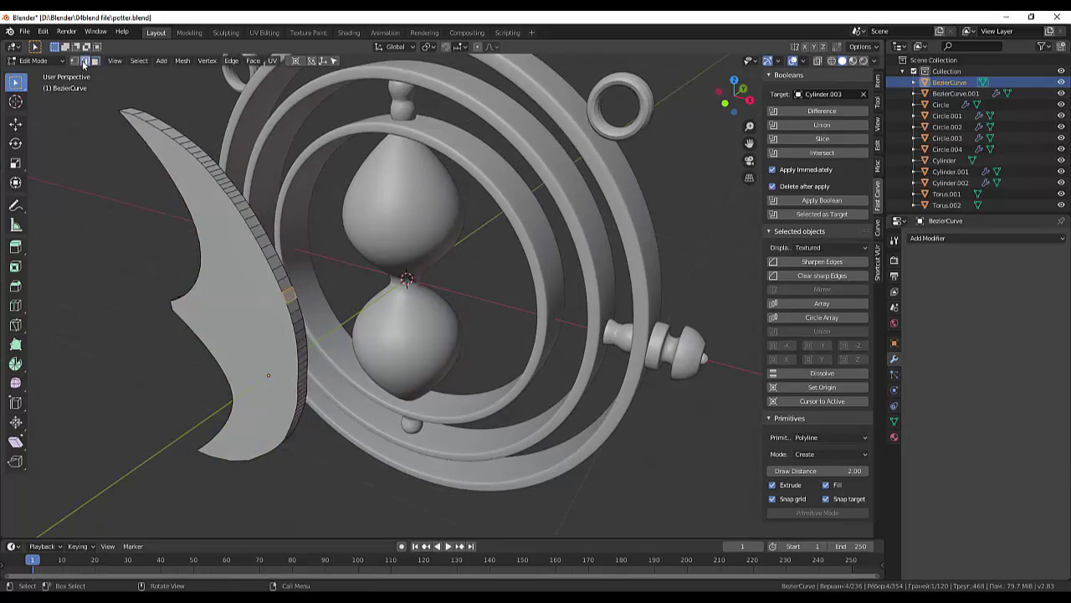
{"action": "left_click", "coordinate": [274, 276], "text": "alt+shift"}
{"action": "left_click", "coordinate": [325, 322]}
{"action": "left_click", "coordinate": [280, 288], "text": "alt"}
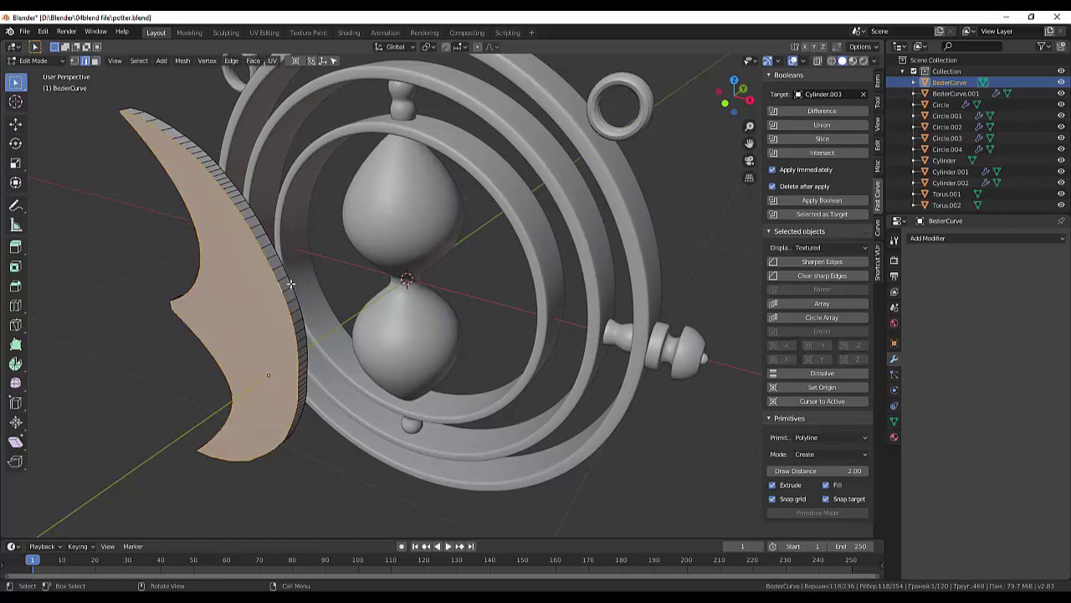
{"action": "left_click", "coordinate": [290, 281], "text": "alt+shift"}
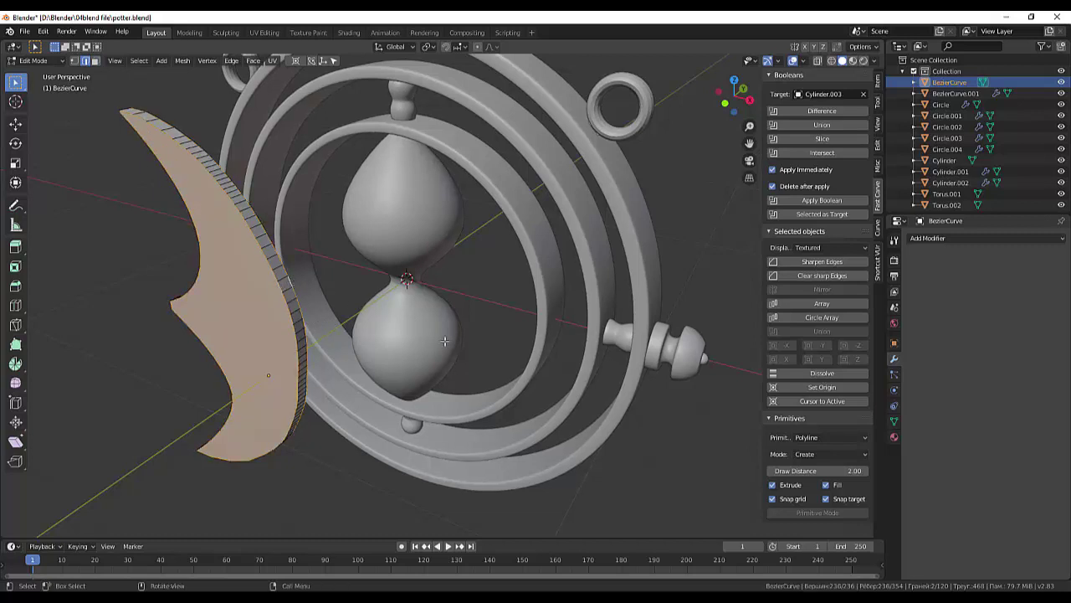
Step: Bevel the crescent slab's edges with 2 rounded segments about 0.0102 m wide
{"action": "key", "text": "ctrl+b"}
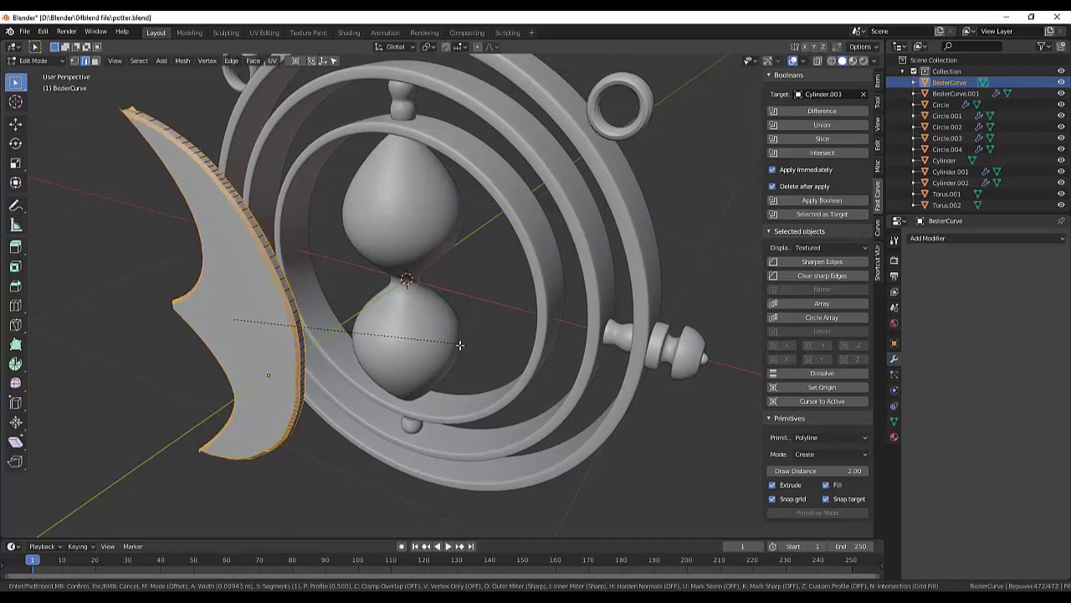
{"action": "scroll", "coordinate": [462, 346], "scroll_direction": "up", "scroll_amount": 1}
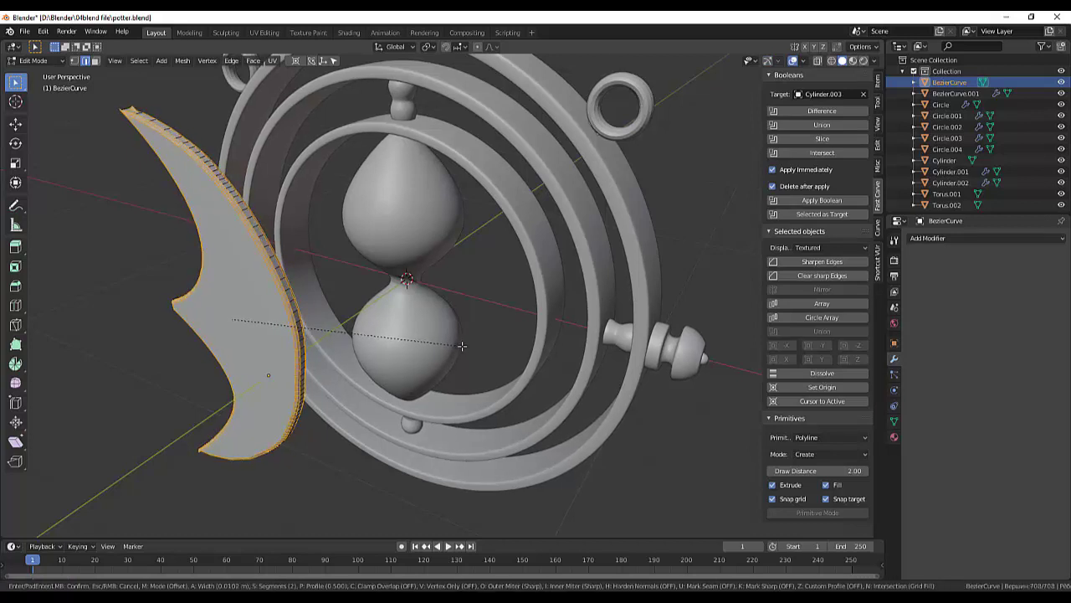
{"action": "left_click", "coordinate": [462, 345]}
{"action": "left_click", "coordinate": [616, 427]}
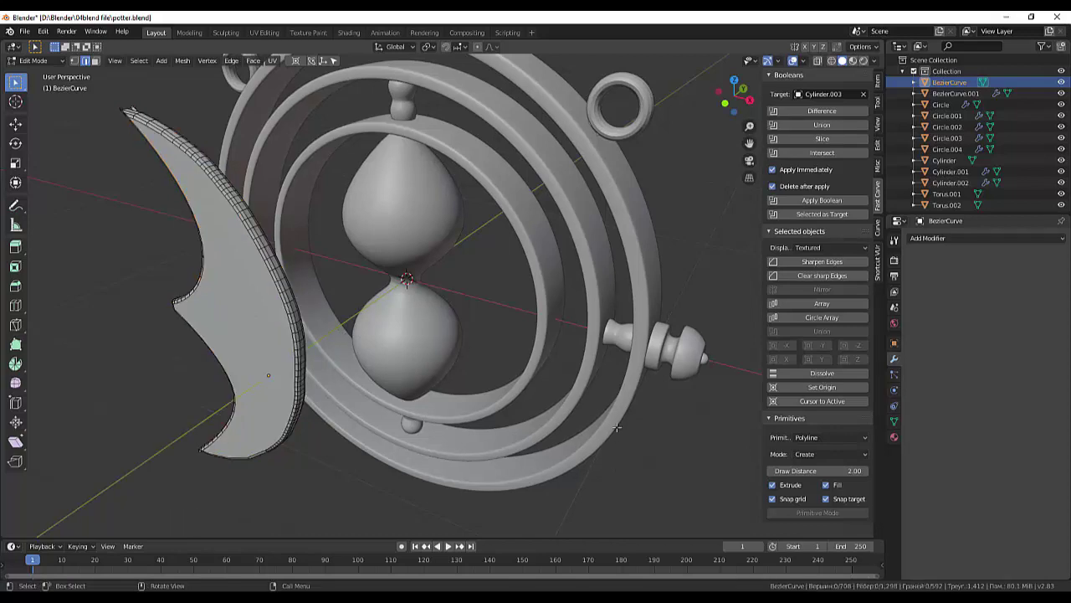
{"action": "middle_click_drag", "start_coordinate": [617, 427], "coordinate": [630, 377]}
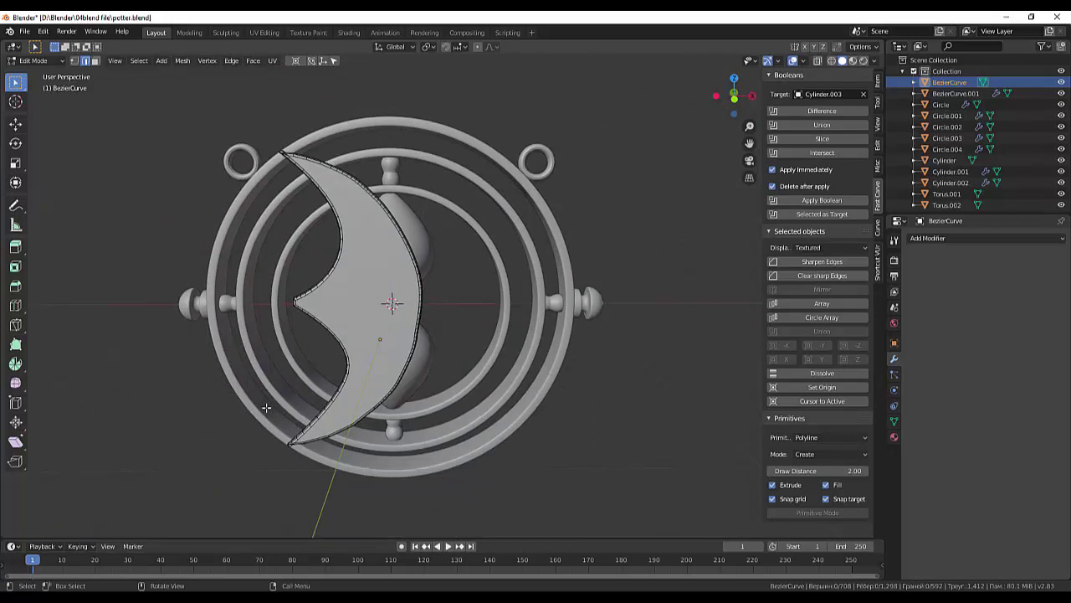
Step: Check the bevelled crescent from front and right views, then return to Object Mode
{"action": "key", "text": "KP_1"}
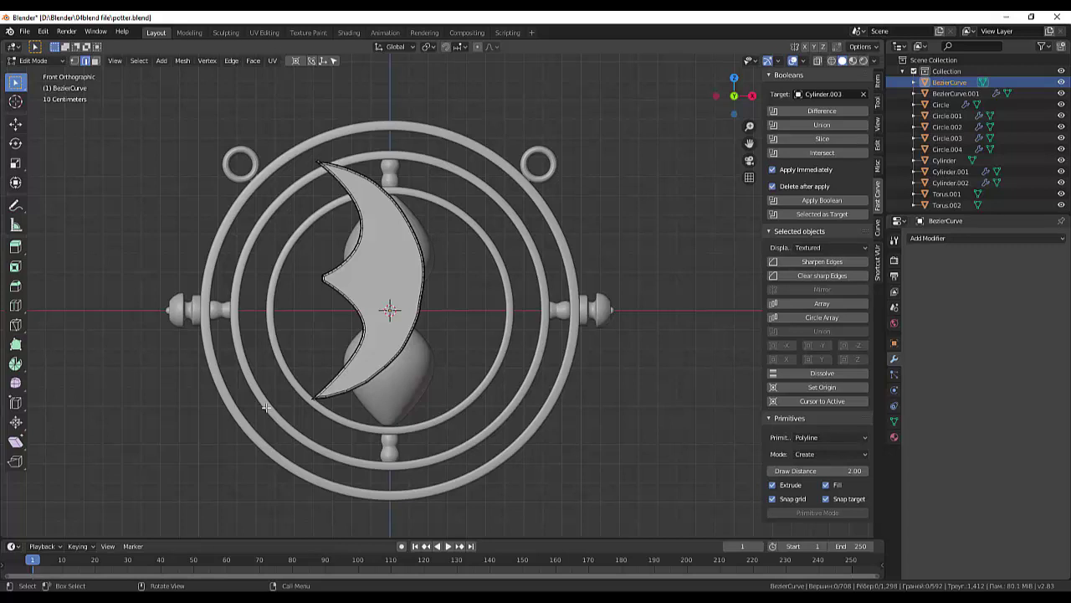
{"action": "key", "text": "KP_3"}
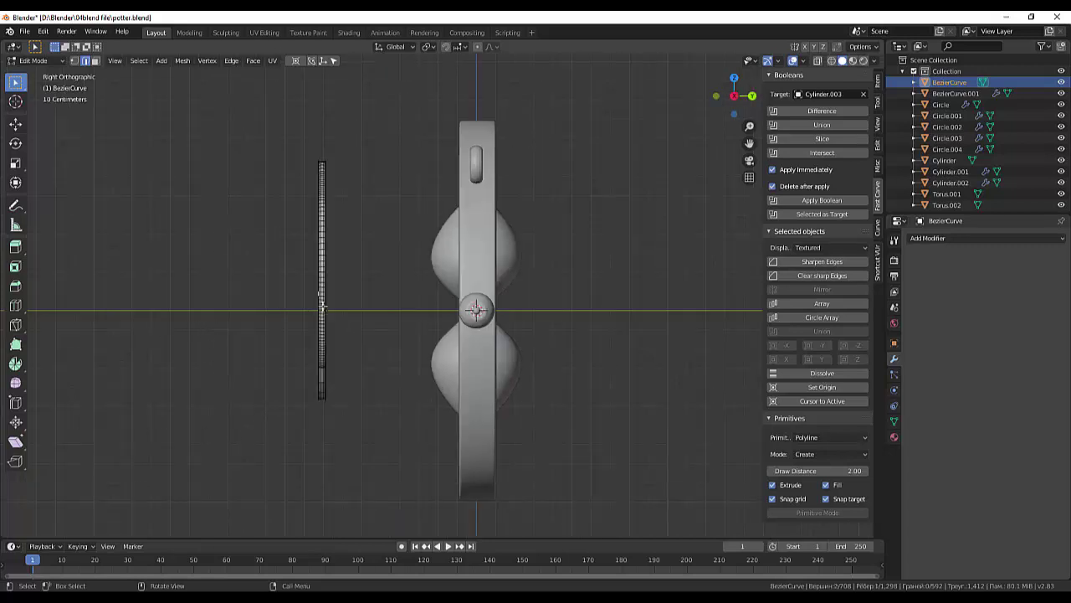
{"action": "left_click", "coordinate": [25, 61]}
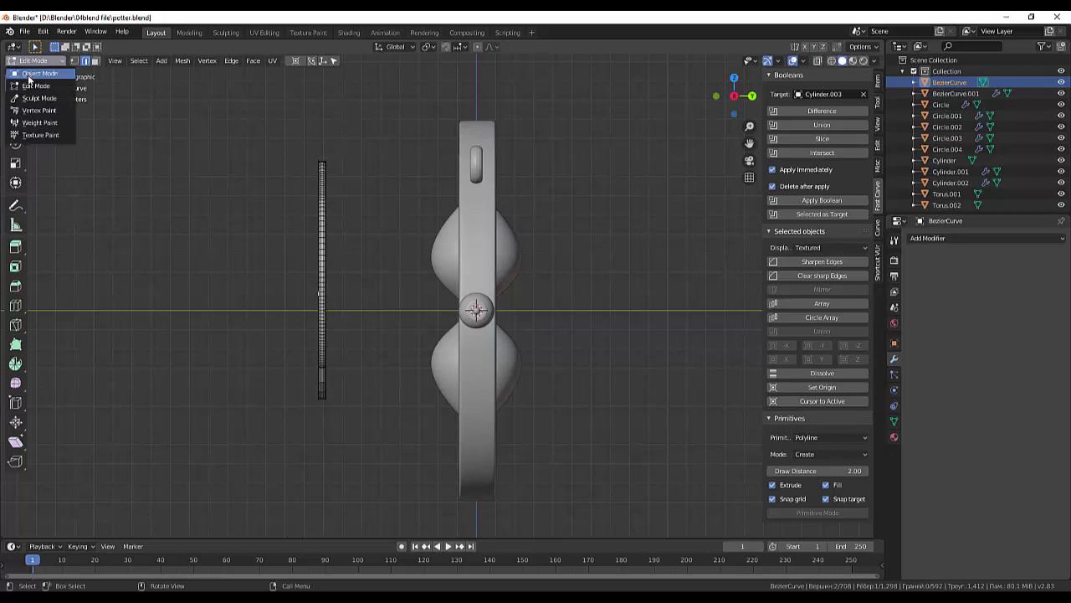
{"action": "left_click", "coordinate": [34, 74]}
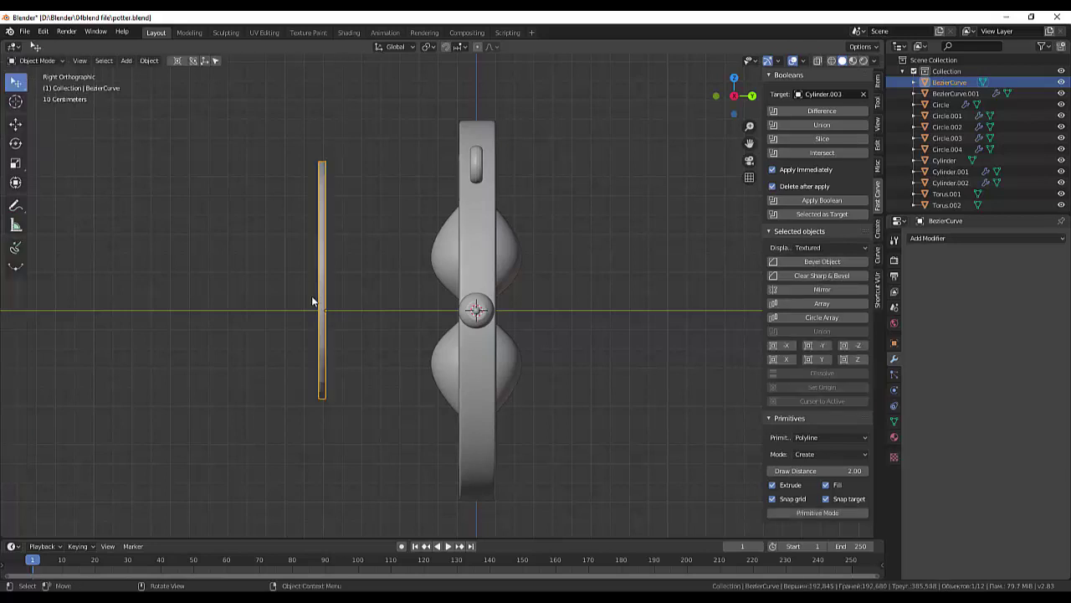
Step: Move the crescent 0.793 m along Y into the rings
{"action": "key", "text": "g"}
{"action": "key", "text": "y"}
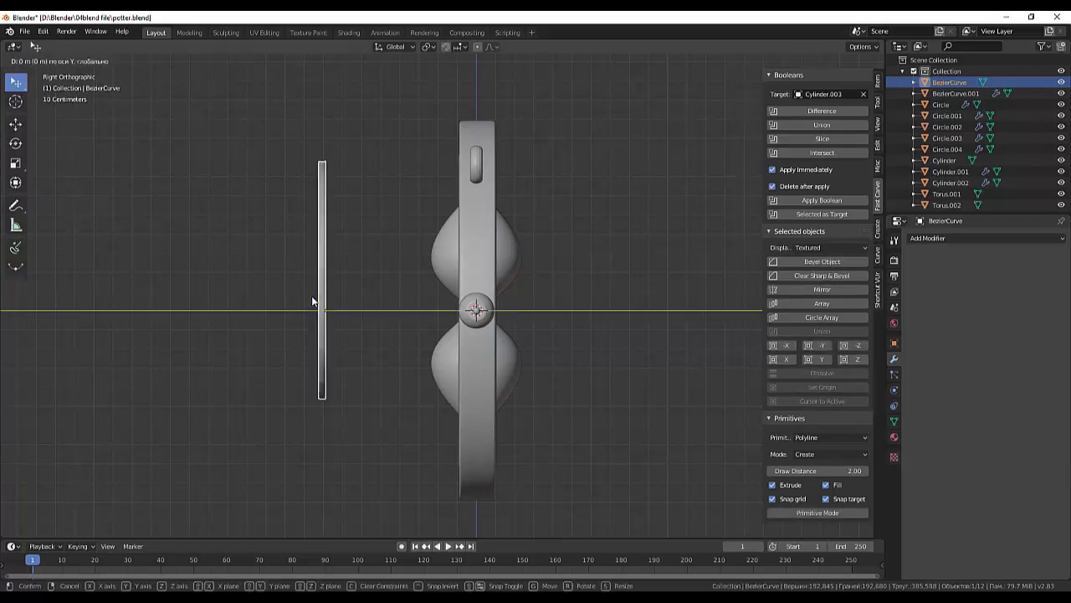
{"action": "left_click", "coordinate": [464, 333]}
{"action": "middle_click_drag", "start_coordinate": [465, 333], "coordinate": [651, 303]}
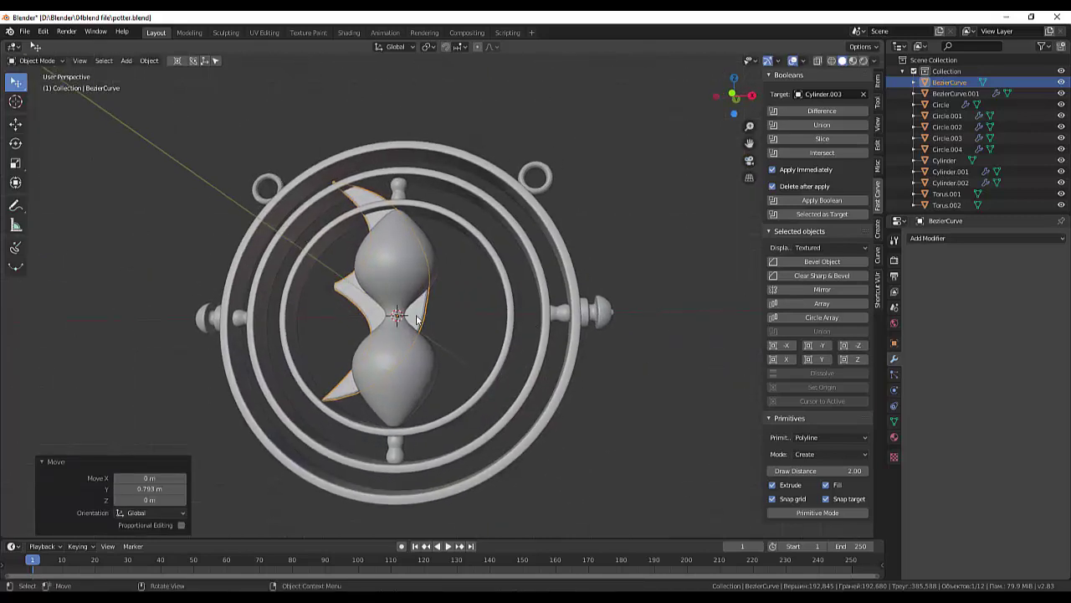
Step: From the front view, place the crescent right of the hourglass inside the inner ring and deselect it
{"action": "key", "text": "KP_1"}
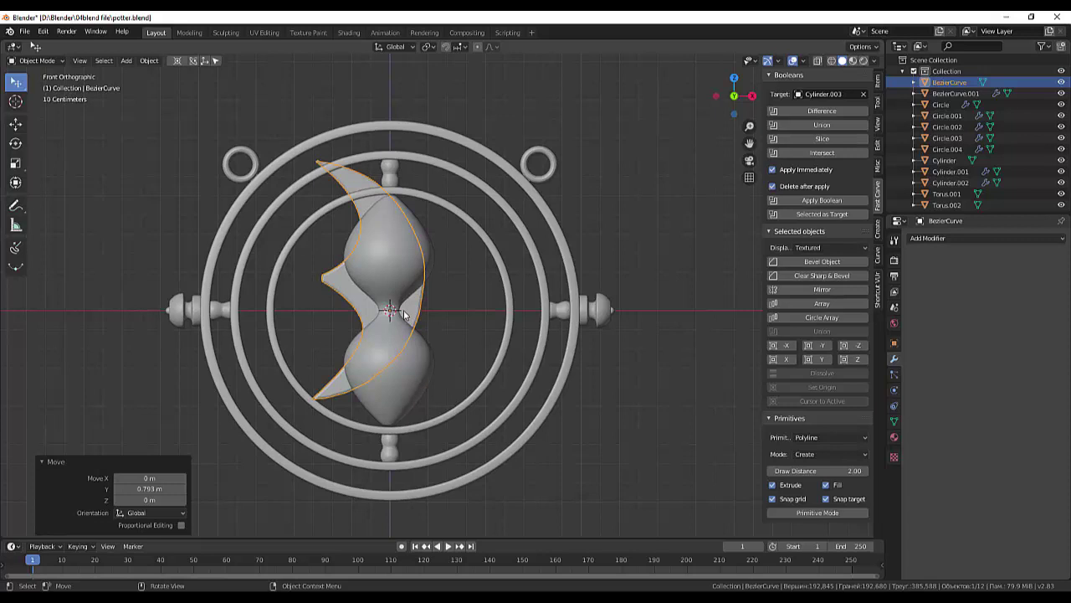
{"action": "key", "text": "g"}
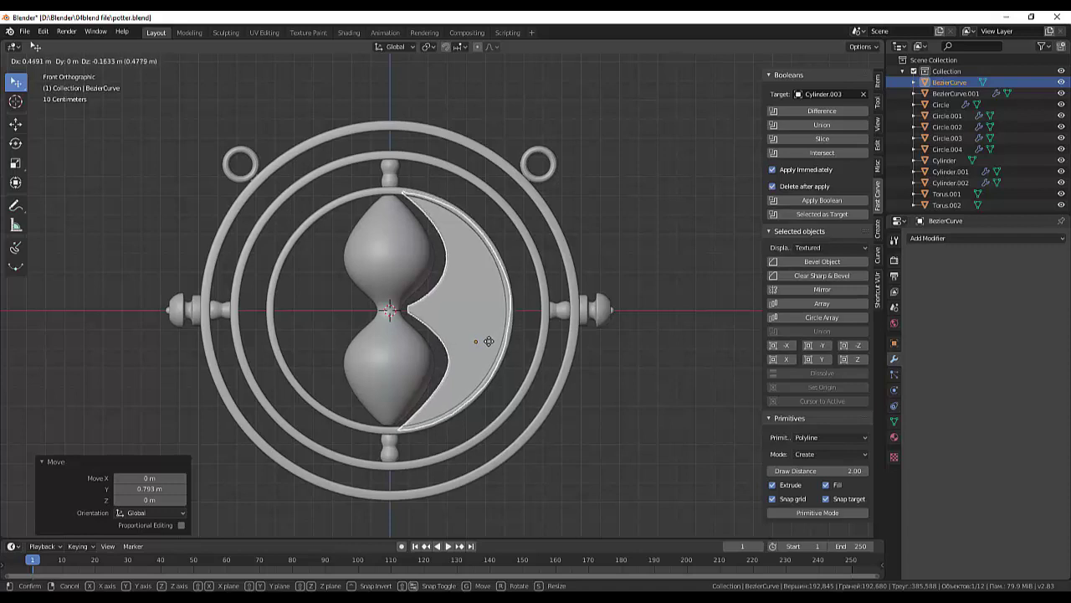
{"action": "left_click", "coordinate": [489, 340]}
{"action": "left_click", "coordinate": [654, 420]}
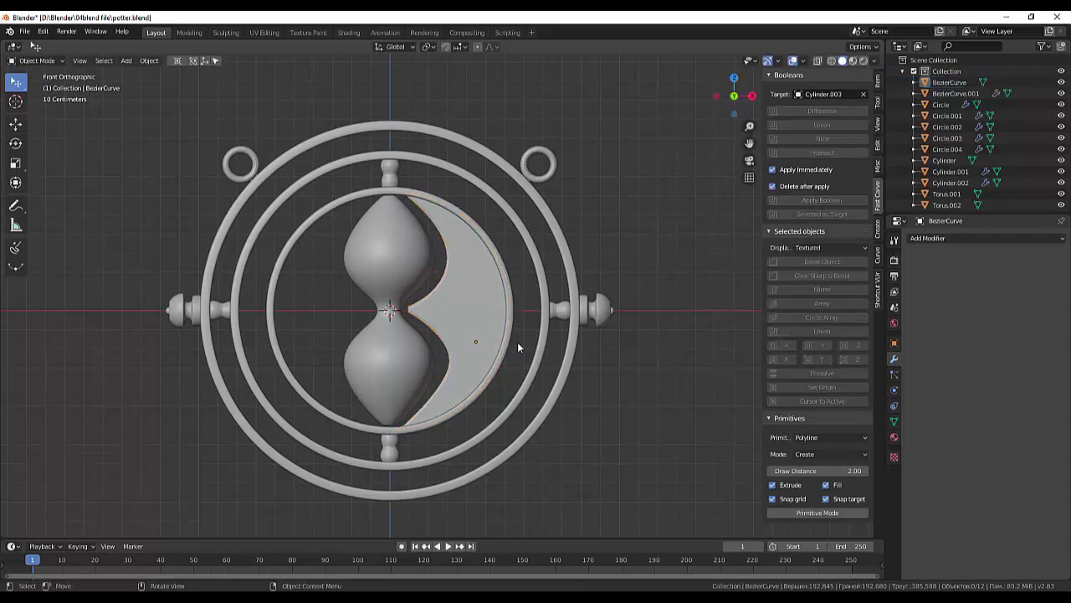
{"action": "scroll", "coordinate": [405, 373], "scroll_direction": "up", "scroll_amount": 1}
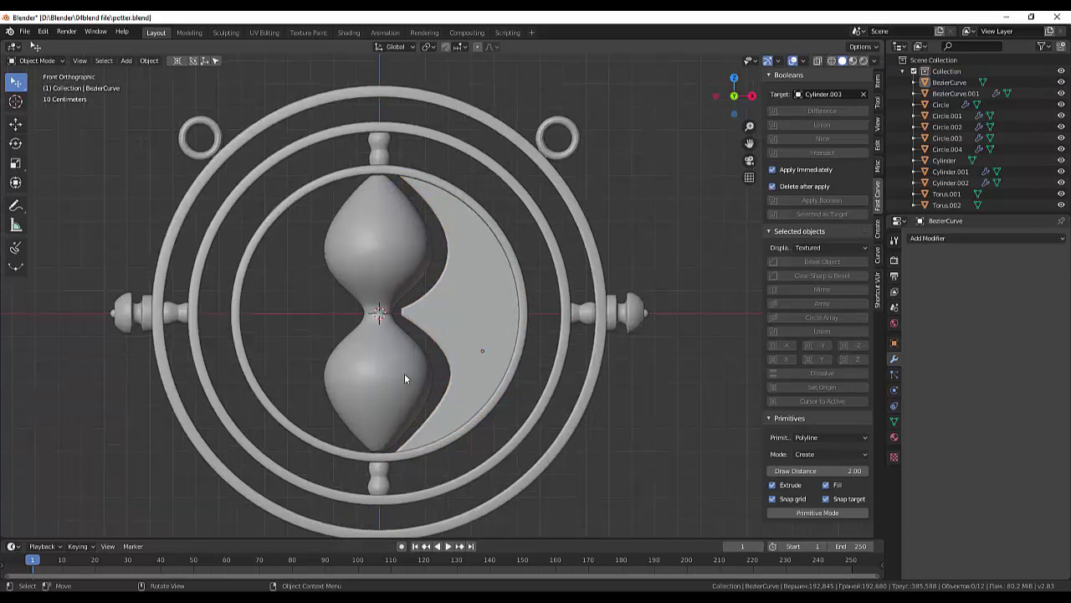
{"action": "scroll", "coordinate": [404, 374], "scroll_direction": "up", "scroll_amount": 1}
{"action": "scroll", "coordinate": [405, 373], "scroll_direction": "up", "scroll_amount": 1}
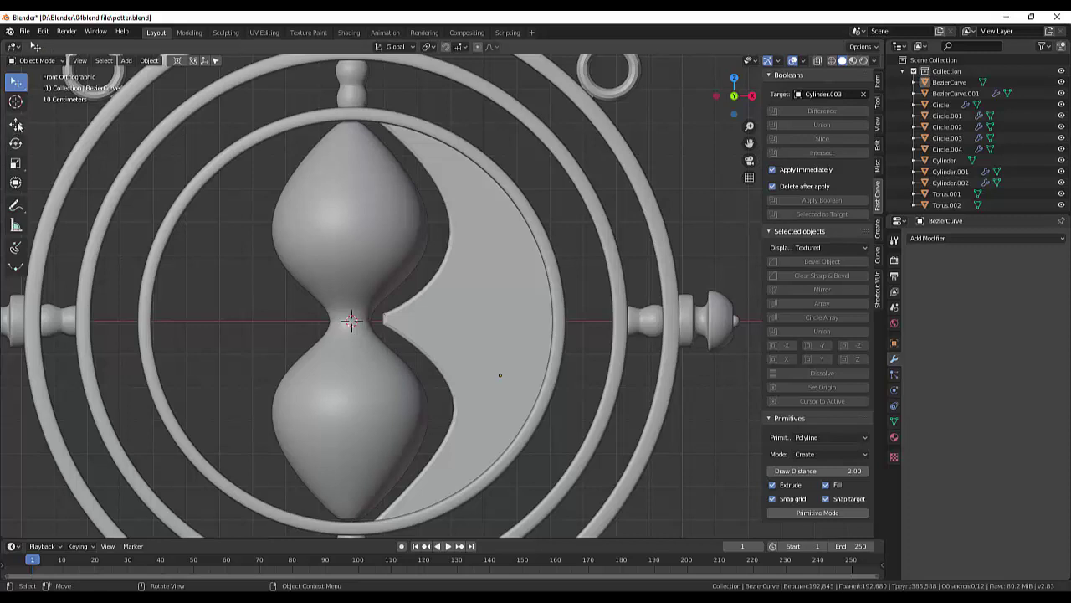
Step: Enter Edit Mode on the crescent and box-select the edge at its notch point
{"action": "left_click", "coordinate": [33, 61]}
{"action": "left_click", "coordinate": [37, 88]}
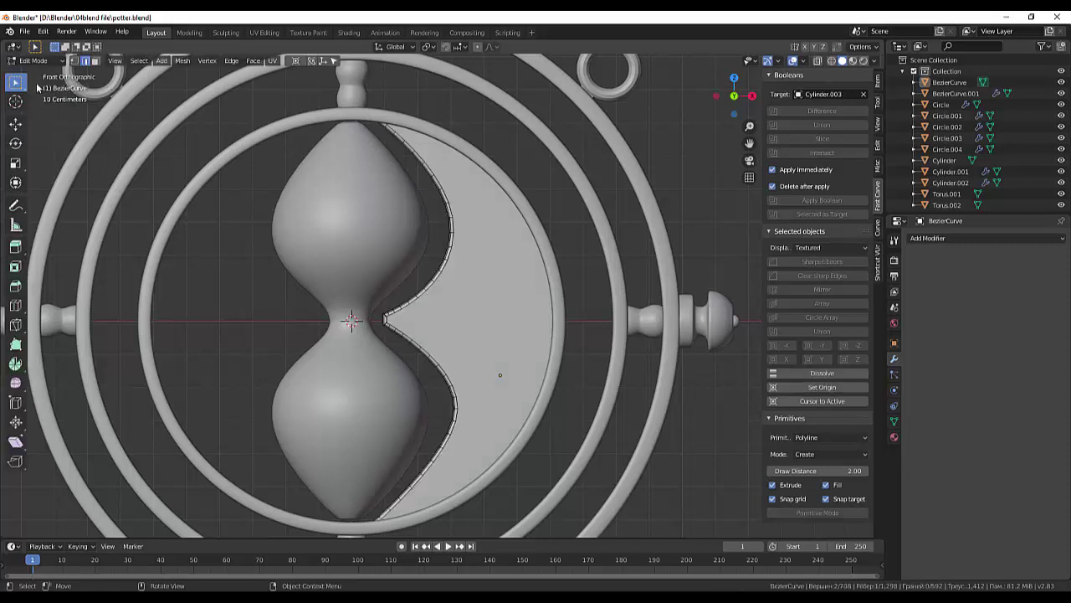
{"action": "left_click_drag", "start_coordinate": [378, 311], "coordinate": [390, 338]}
{"action": "scroll", "coordinate": [393, 339], "scroll_direction": "up", "scroll_amount": 4}
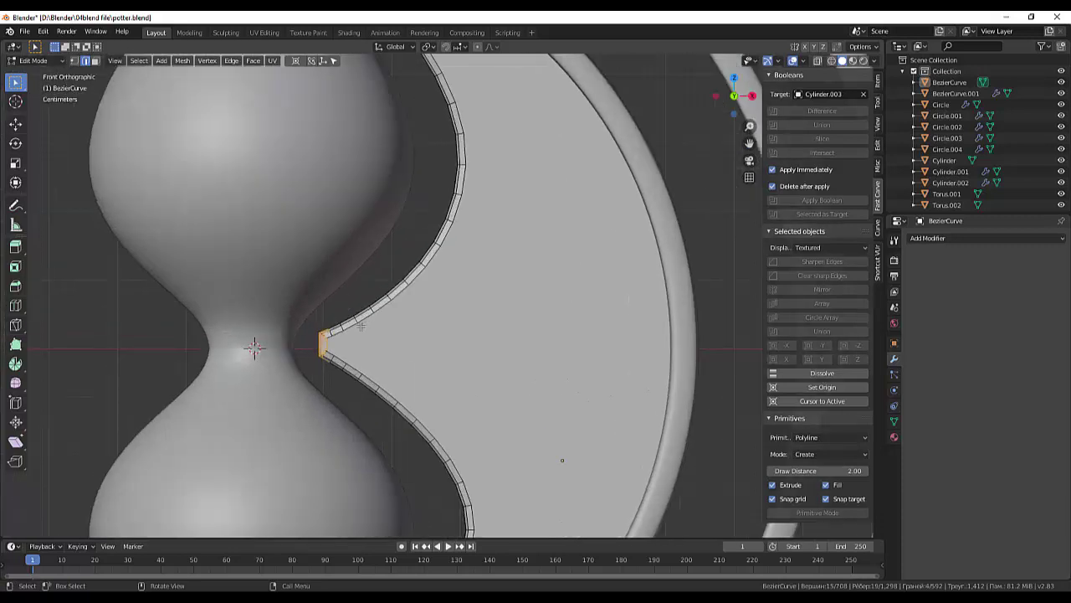
{"action": "scroll", "coordinate": [360, 326], "scroll_direction": "up", "scroll_amount": 3}
{"action": "middle_click_drag", "start_coordinate": [315, 354], "coordinate": [385, 369]}
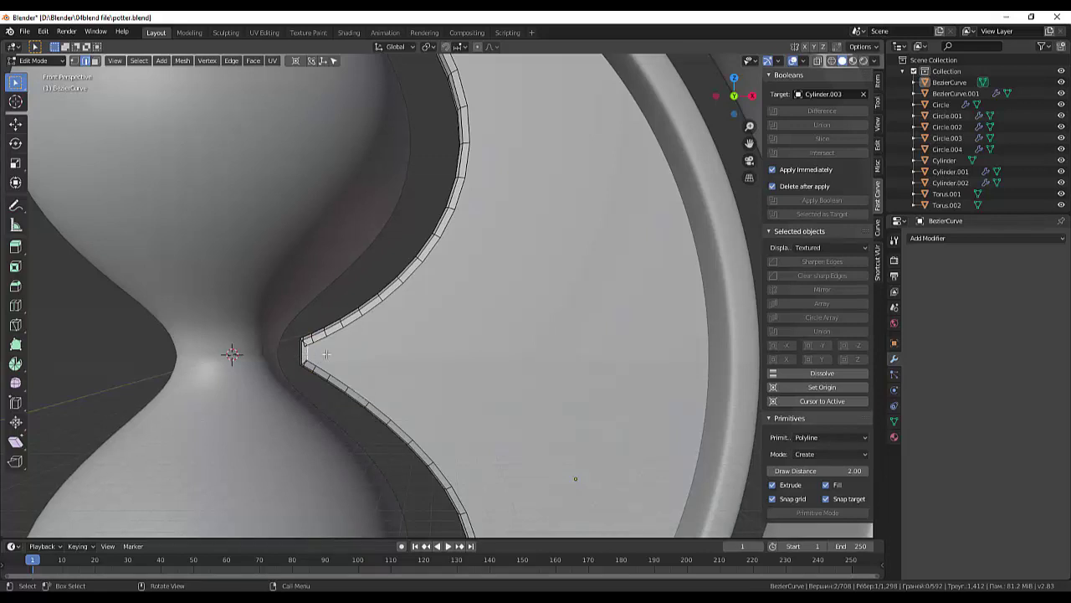
Step: Move the notch edge -0.00418 m along X toward the hourglass
{"action": "key", "text": "g"}
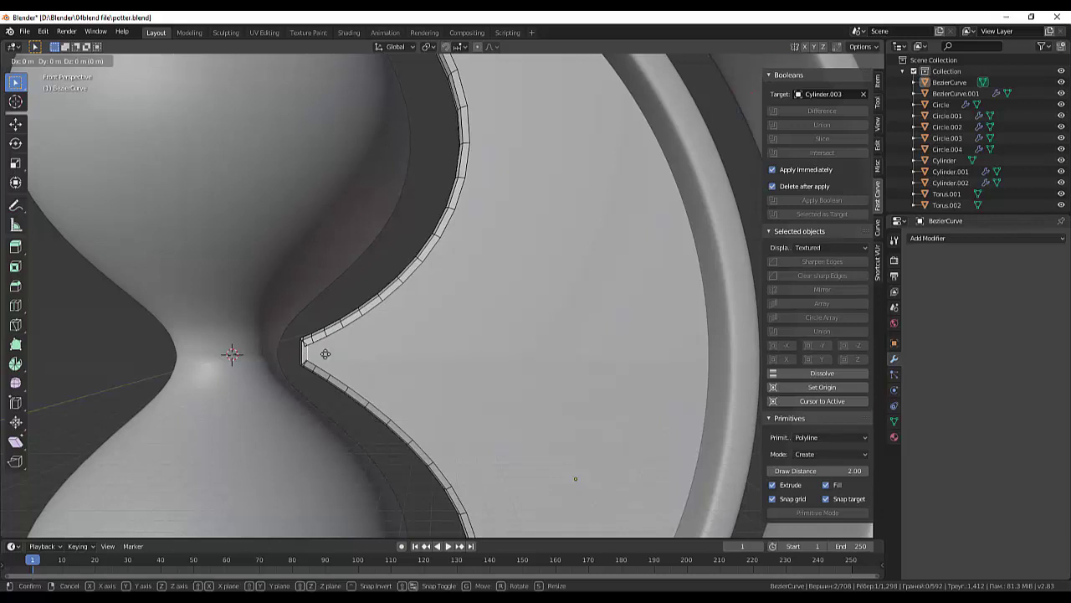
{"action": "left_click", "coordinate": [323, 353]}
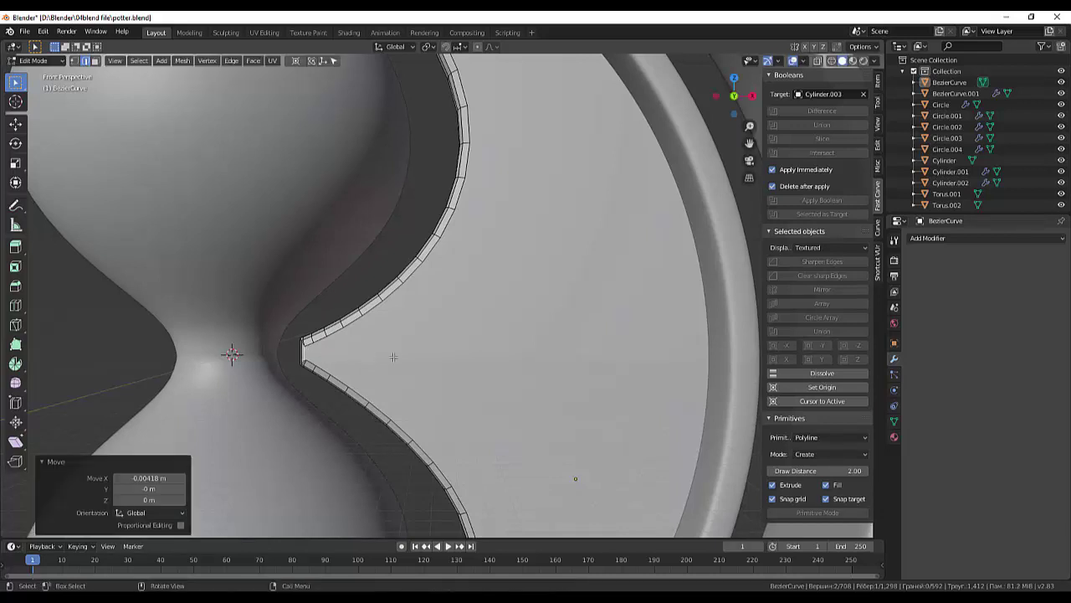
{"action": "mouse_move", "coordinate": [323, 353]}
{"action": "middle_mouse_down"}
{"action": "mouse_move", "coordinate": [426, 368]}
{"action": "mouse_move", "coordinate": [404, 358]}
{"action": "middle_mouse_up"}
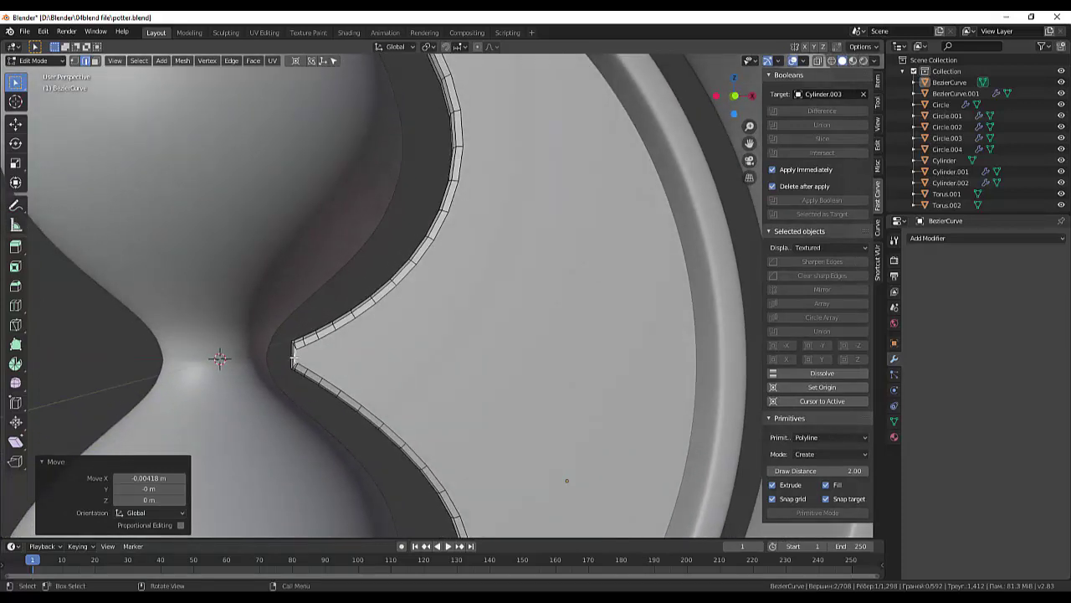
Step: Cut a 1-cut edge loop near the crescent's notch, slid to factor -0.115
{"action": "key", "text": "ctrl"}
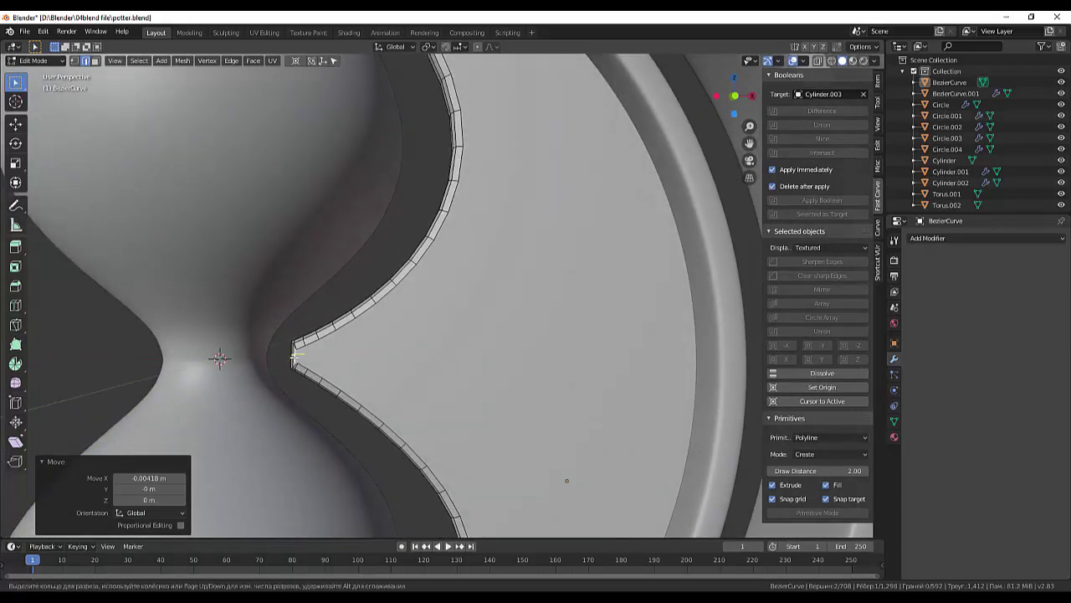
{"action": "key", "text": "ctrl+r"}
{"action": "left_click", "coordinate": [294, 360]}
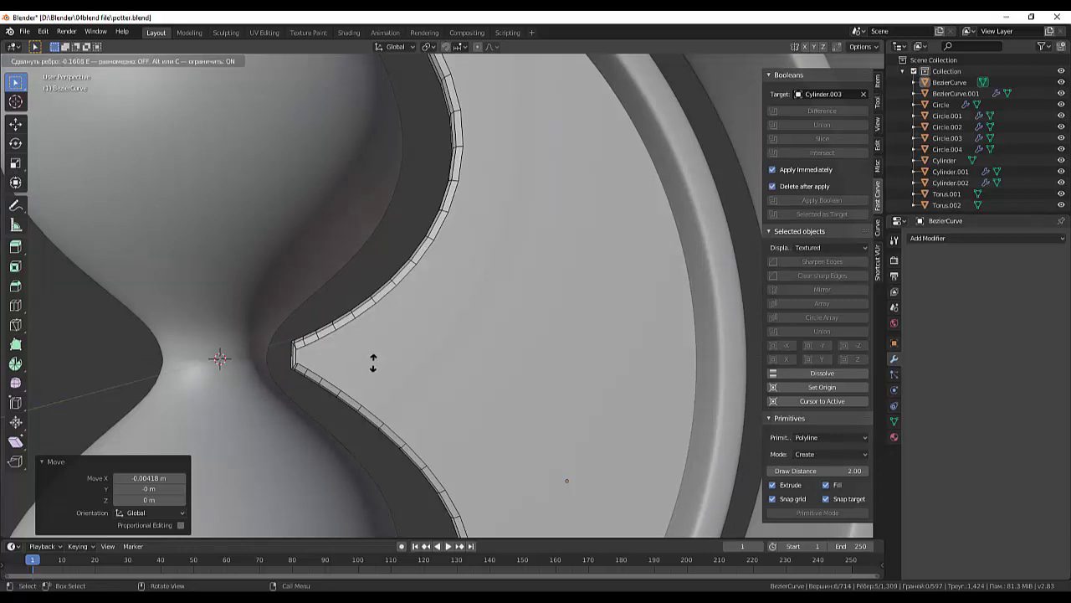
{"action": "left_click", "coordinate": [375, 362]}
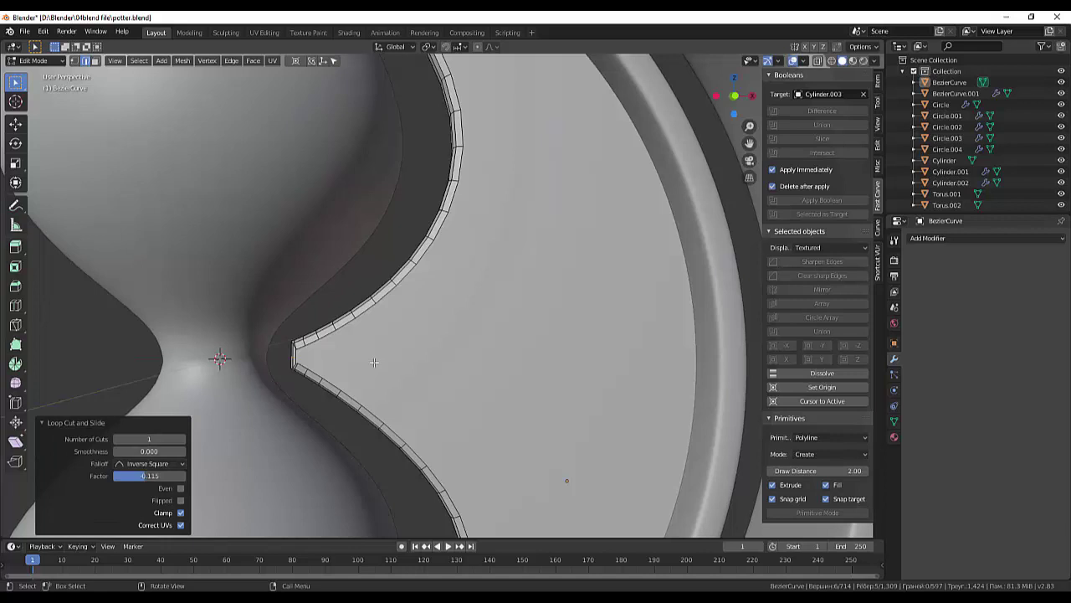
Step: Shift the selected vertices so the crescent tip hugs the hourglass waist
{"action": "key", "text": "g"}
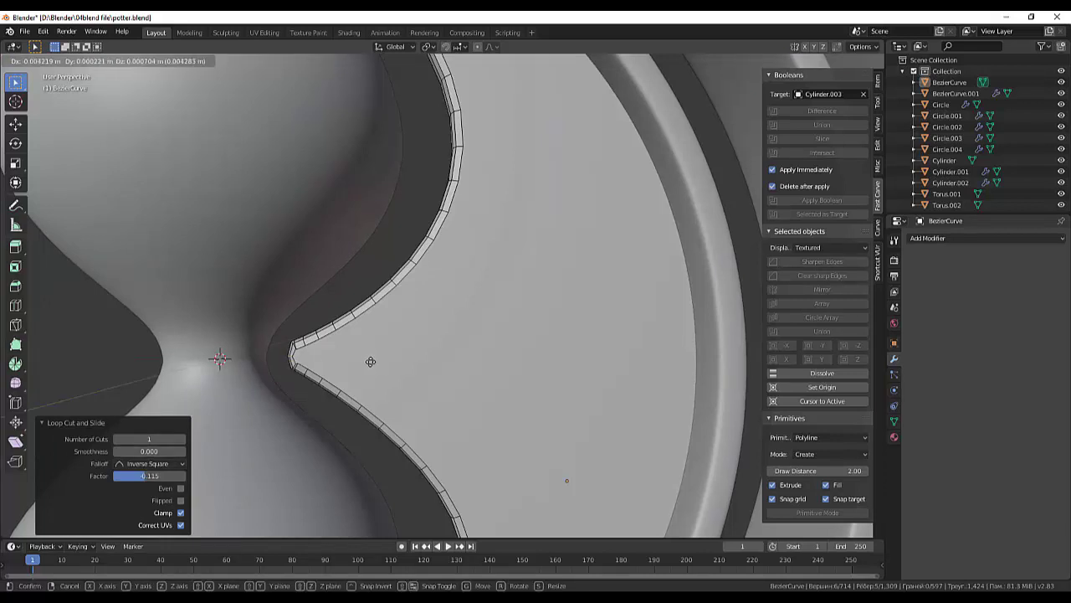
{"action": "left_click", "coordinate": [371, 361]}
{"action": "scroll", "coordinate": [406, 347], "scroll_direction": "down", "scroll_amount": 3}
{"action": "scroll", "coordinate": [410, 341], "scroll_direction": "down", "scroll_amount": 3}
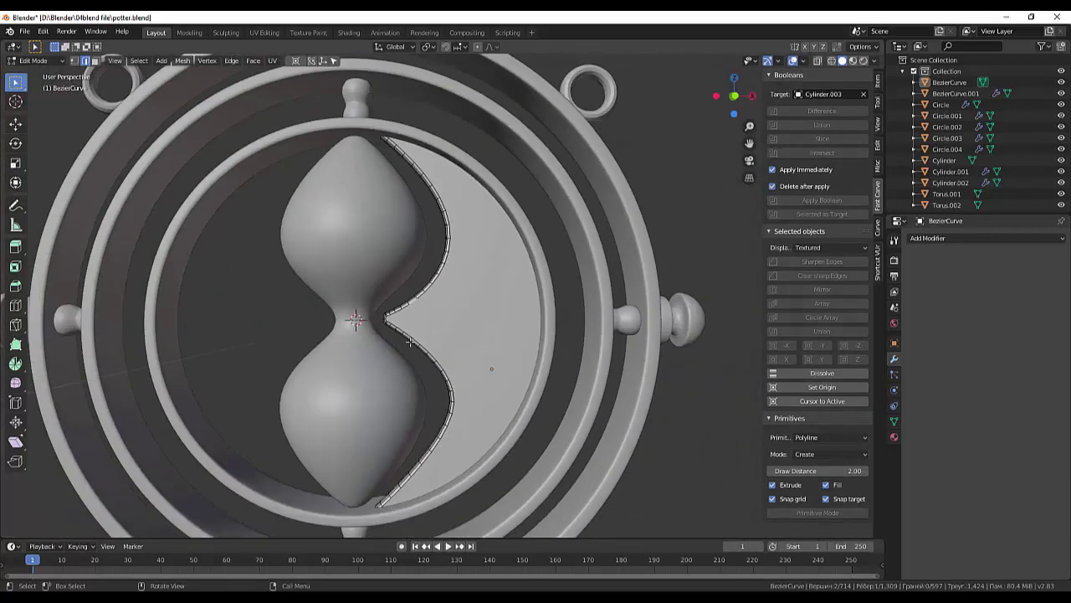
{"action": "scroll", "coordinate": [414, 337], "scroll_direction": "down", "scroll_amount": 2}
{"action": "scroll", "coordinate": [414, 337], "scroll_direction": "down", "scroll_amount": 2}
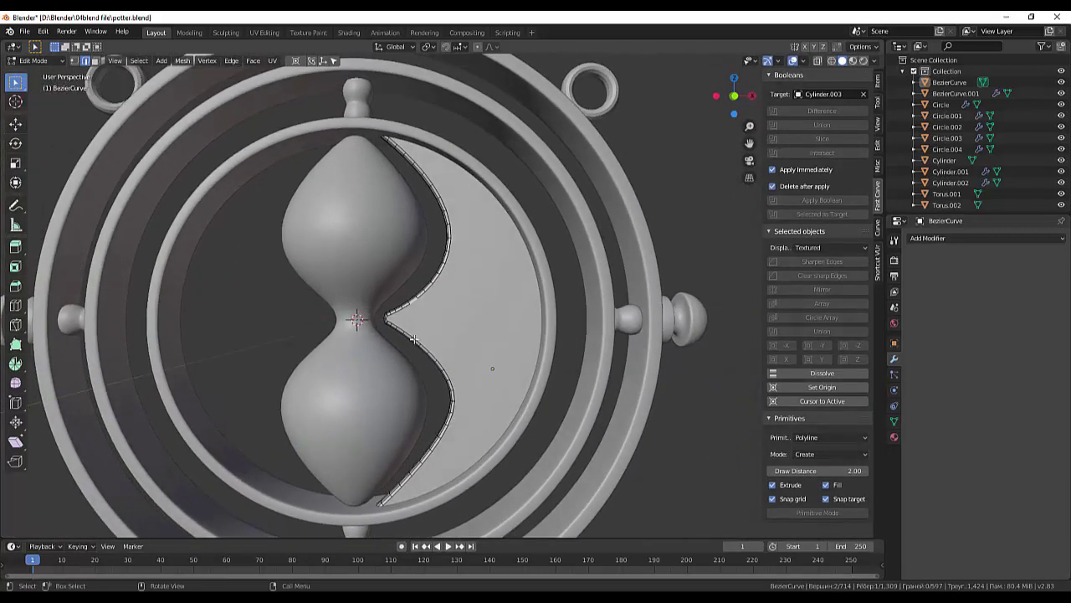
{"action": "scroll", "coordinate": [414, 338], "scroll_direction": "down", "scroll_amount": 3}
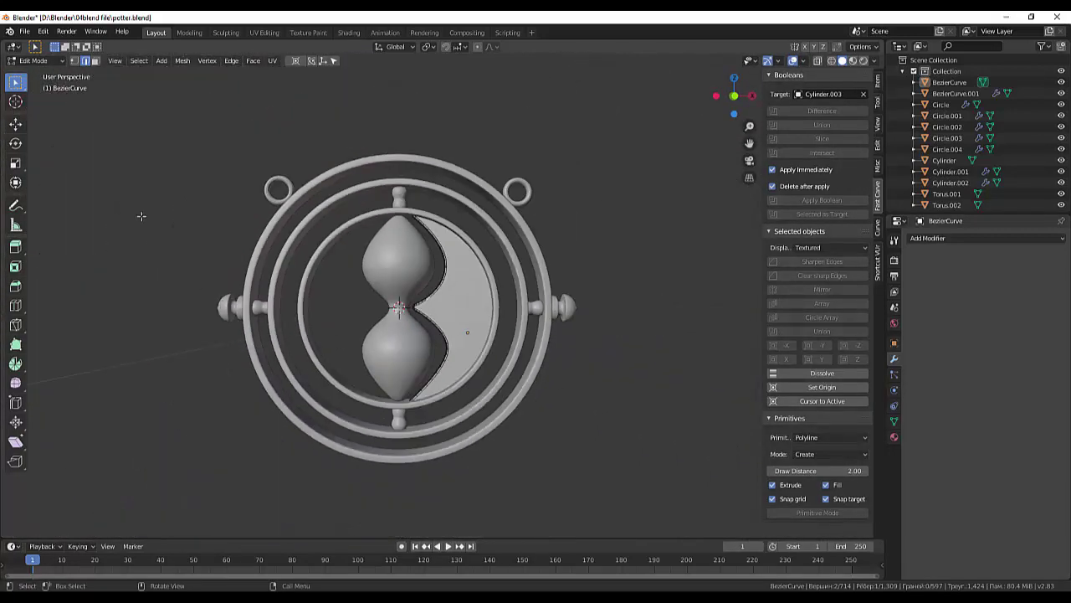
Step: Finish editing the reshaped crescent and switch back to Object Mode
{"action": "mouse_move", "coordinate": [165, 196]}
{"action": "middle_mouse_down"}
{"action": "mouse_move", "coordinate": [189, 215]}
{"action": "mouse_move", "coordinate": [160, 201]}
{"action": "middle_mouse_up"}
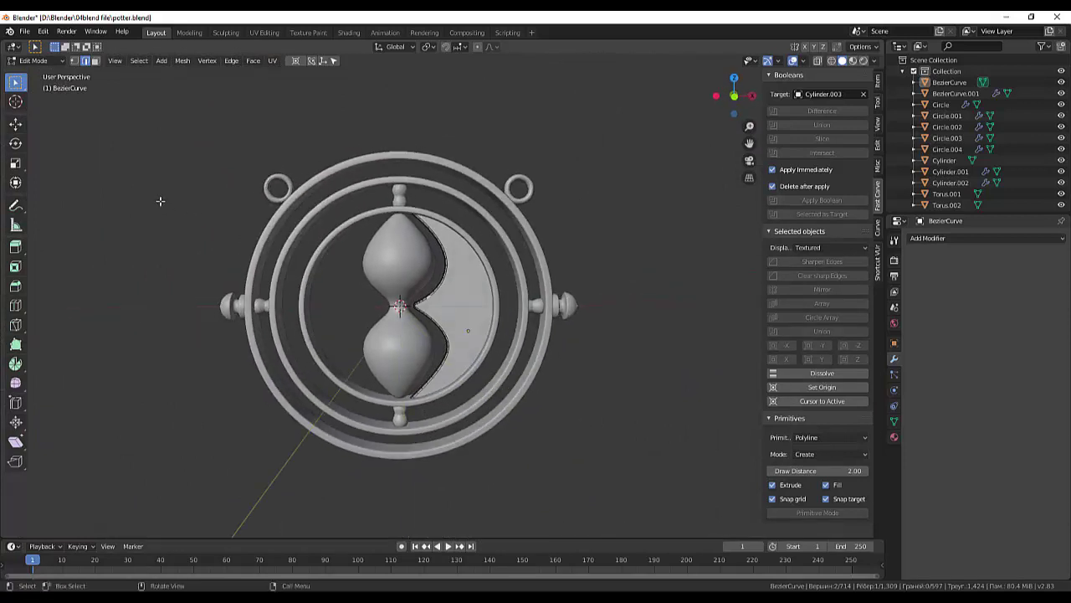
{"action": "key", "text": "shift+s"}
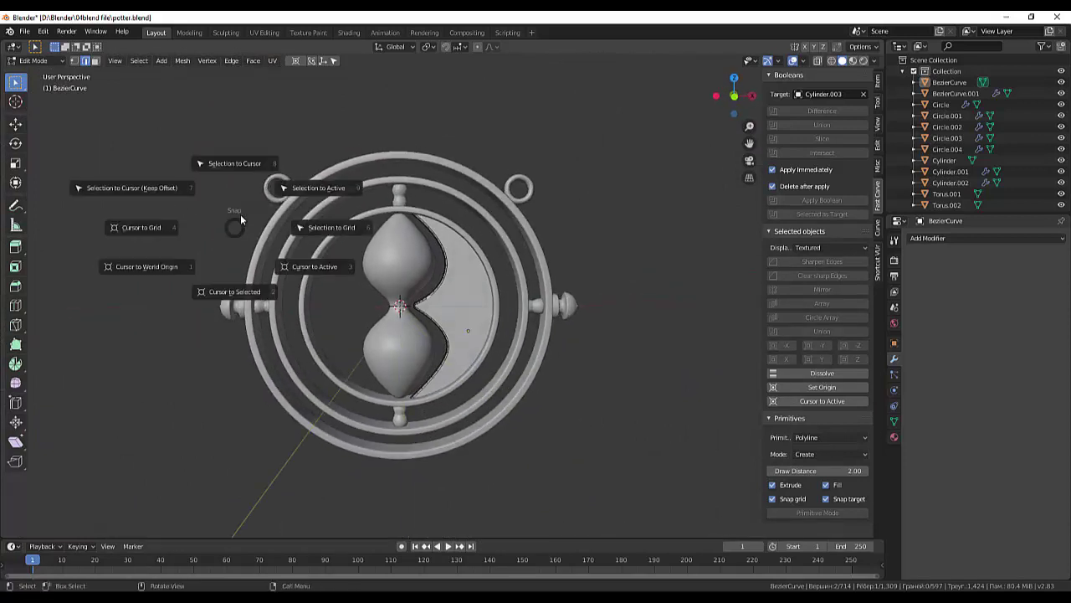
{"action": "left_click", "coordinate": [426, 121]}
{"action": "key", "text": "shift+a"}
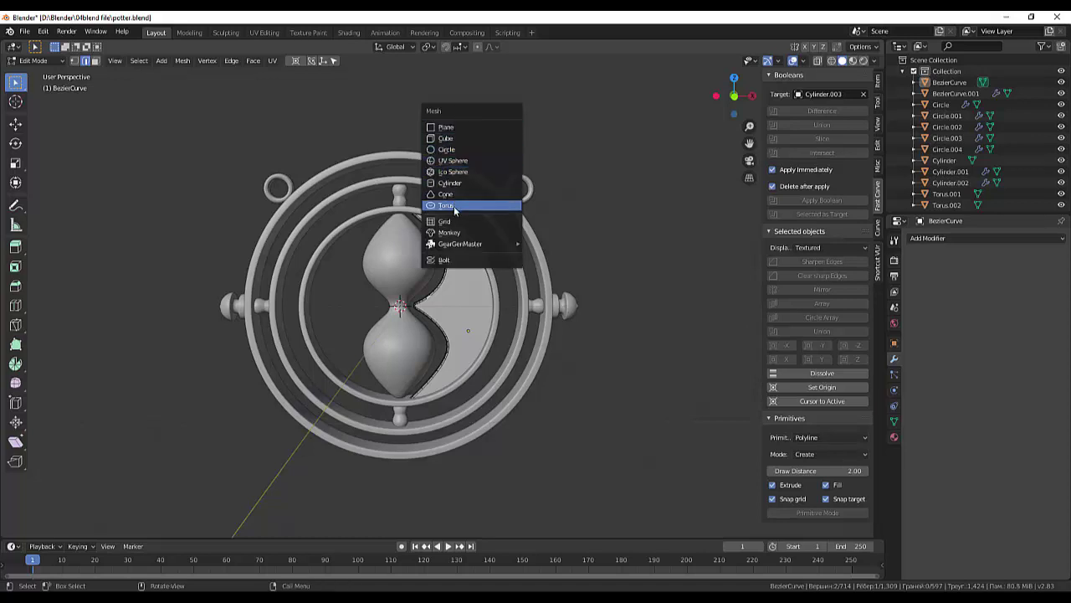
{"action": "left_click", "coordinate": [33, 60]}
{"action": "left_click", "coordinate": [33, 70]}
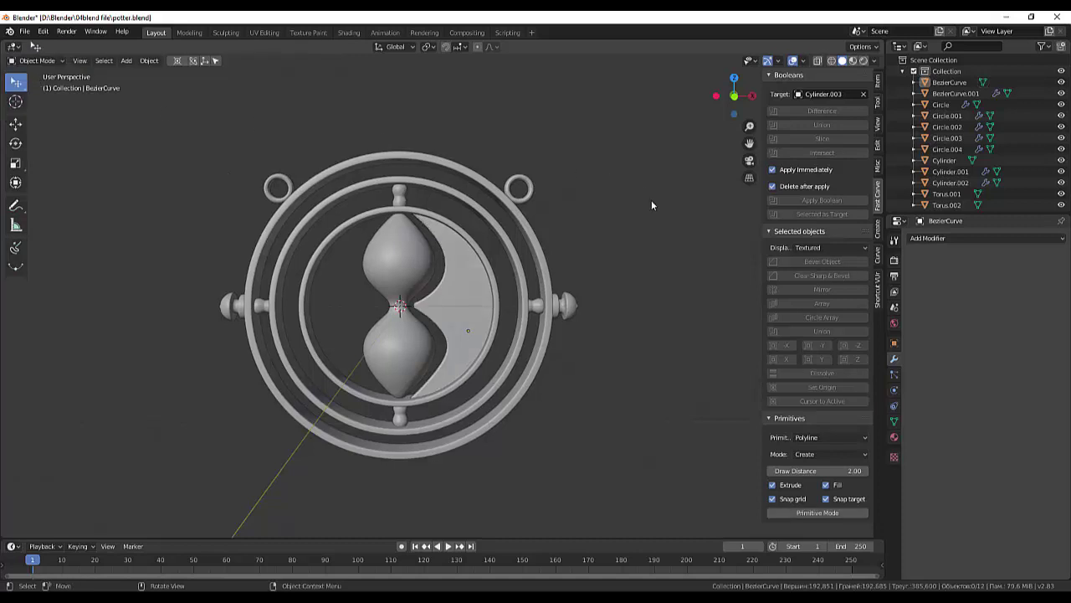
Step: Add a 10-vertex cylinder (Cylinder.004, 1 m radius, 2 m depth) at the centre
{"action": "key", "text": "shift+a"}
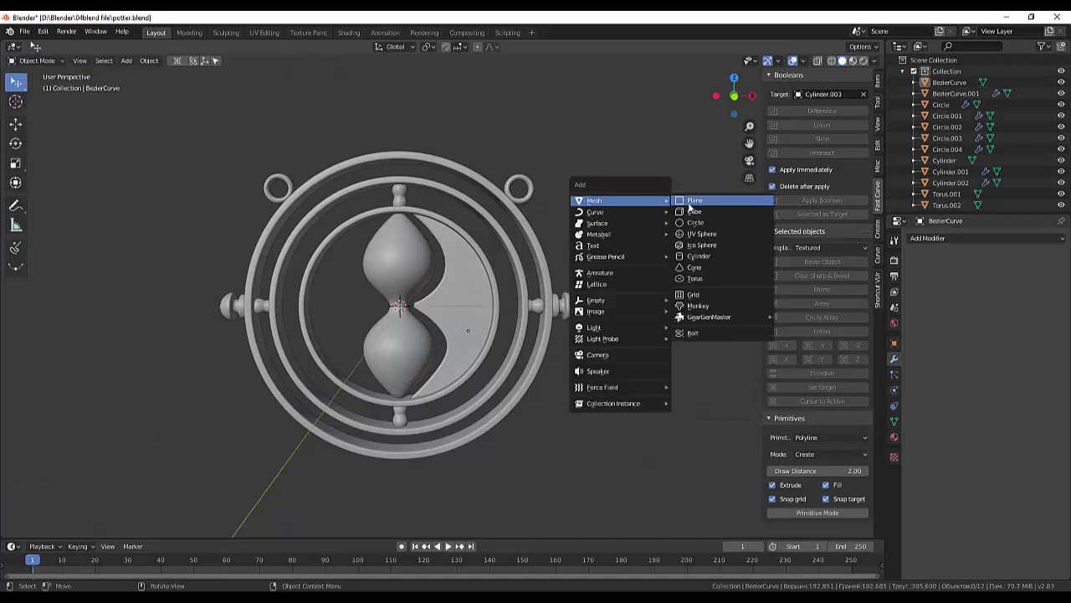
{"action": "left_click", "coordinate": [700, 257]}
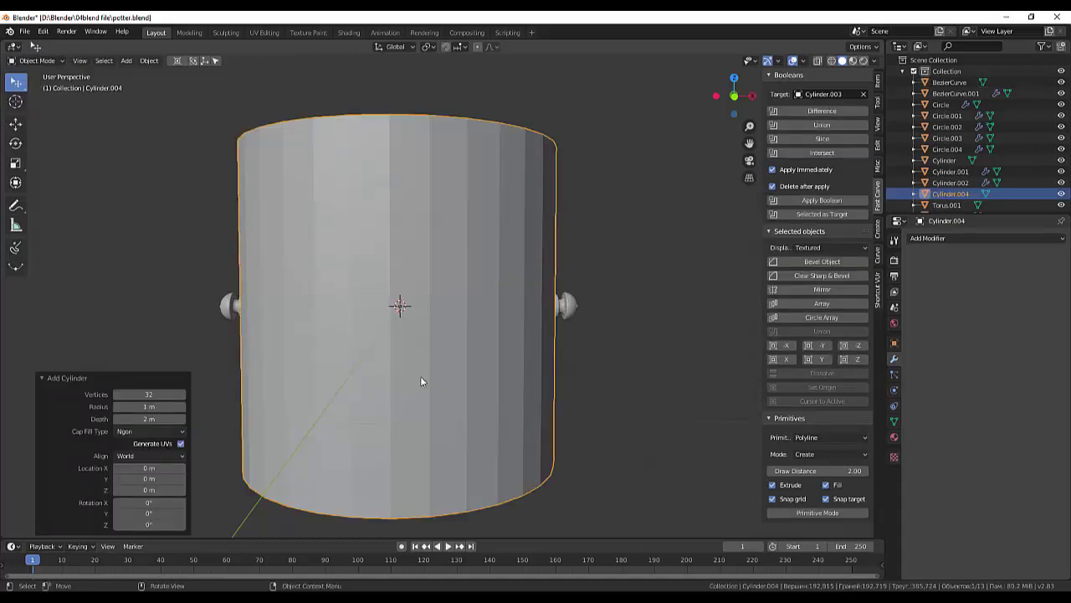
{"action": "left_click", "coordinate": [167, 395]}
{"action": "type", "text": "10"}
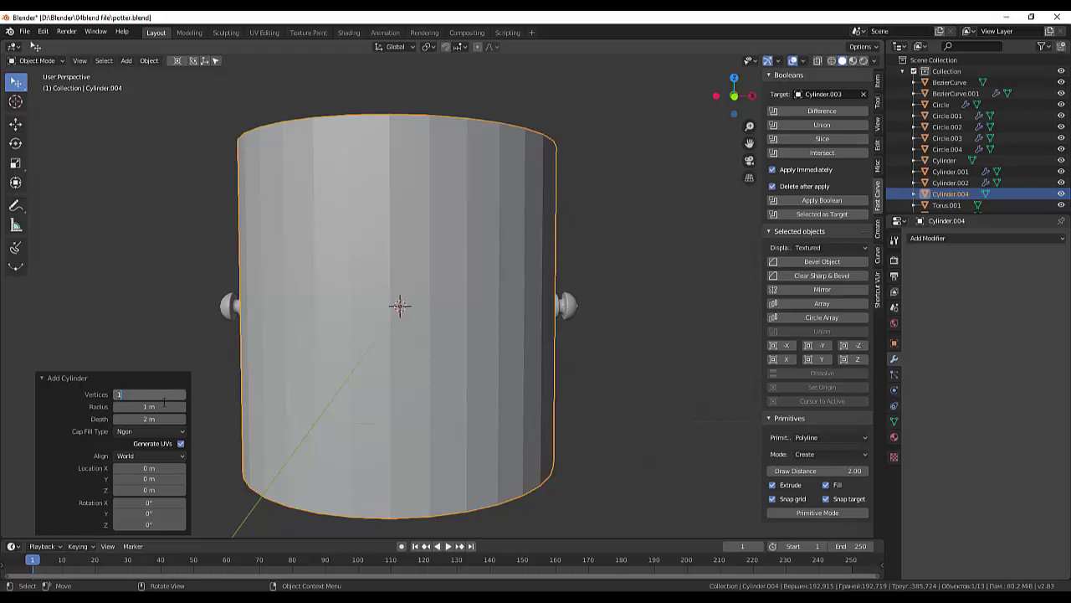
{"action": "key", "text": "Return"}
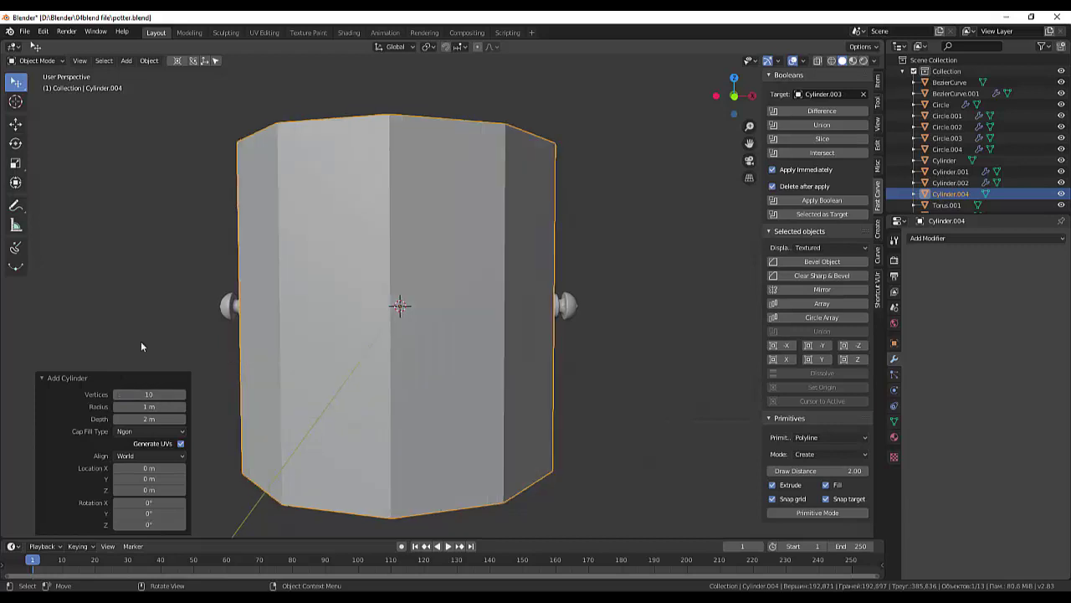
Step: Inspect the new cylinder from top and front orthographic views
{"action": "middle_click_drag", "start_coordinate": [289, 297], "coordinate": [310, 414]}
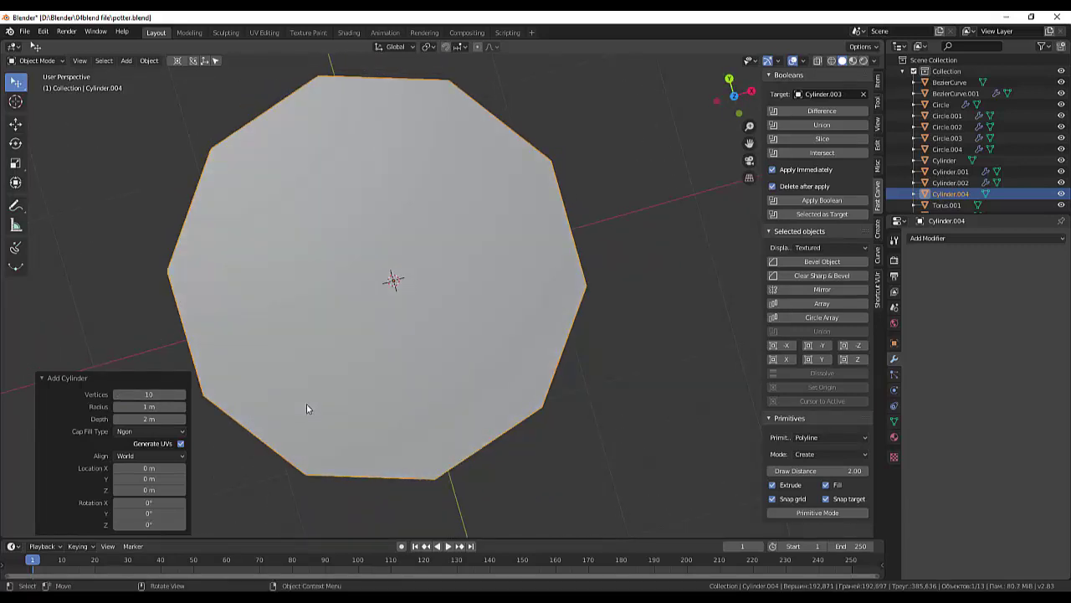
{"action": "key", "text": "KP_1"}
{"action": "key", "text": "KP_3"}
{"action": "key", "text": "KP_6"}
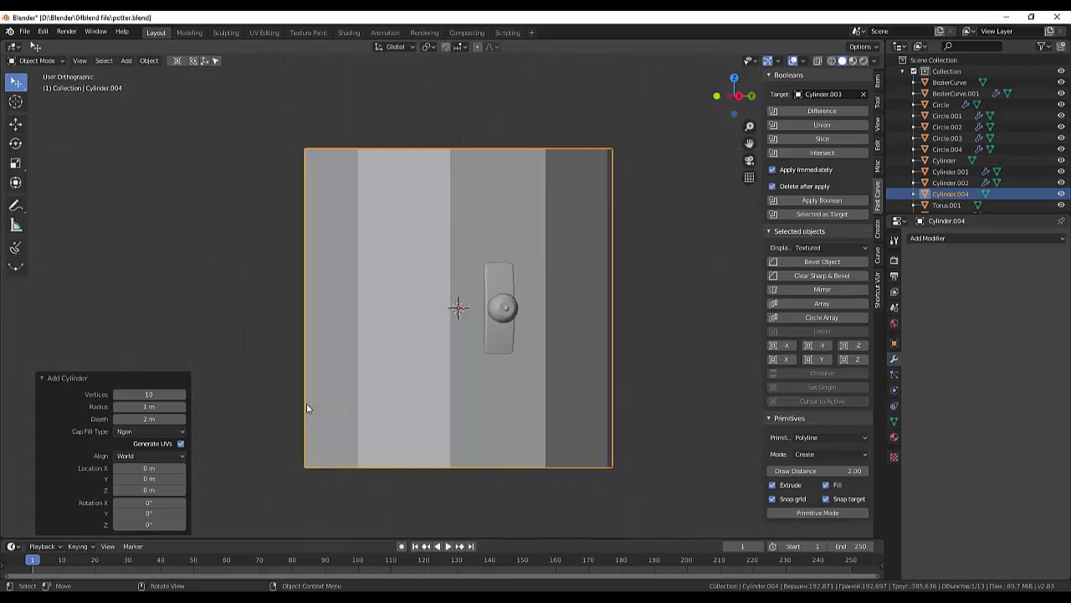
{"action": "key", "text": "KP_1"}
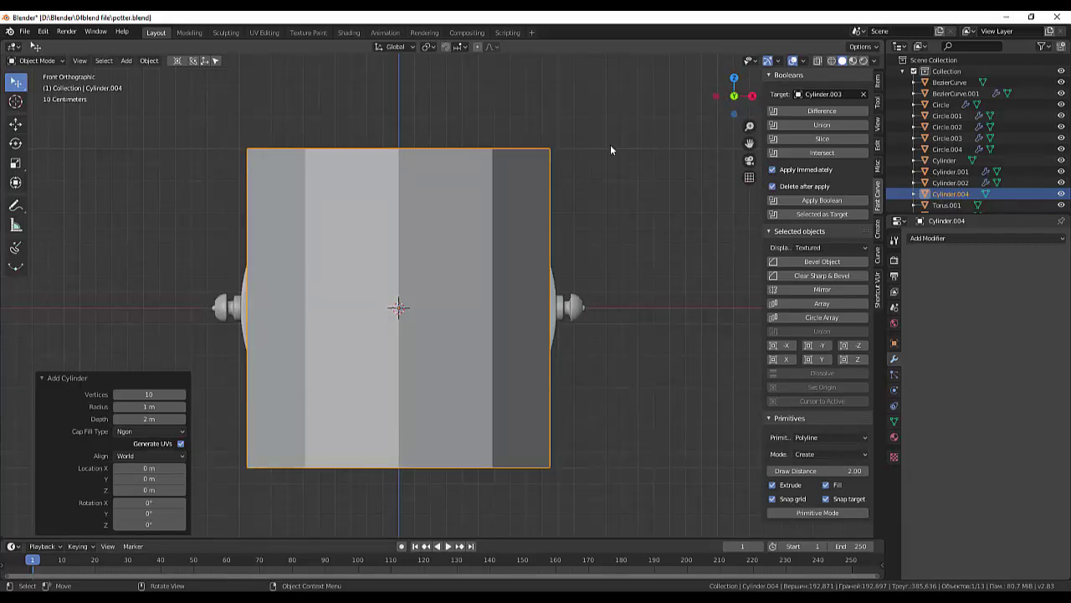
{"action": "mouse_move", "coordinate": [602, 222]}
{"action": "middle_mouse_down"}
{"action": "mouse_move", "coordinate": [622, 220]}
{"action": "mouse_move", "coordinate": [634, 237]}
{"action": "middle_mouse_up"}
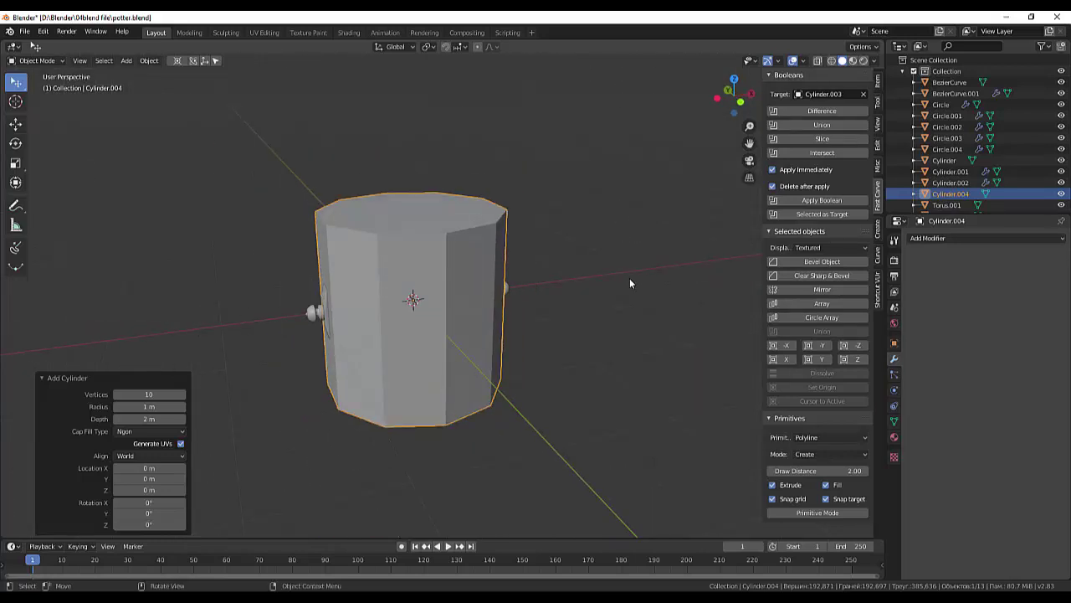
Step: Rotate Cylinder.004 90° about Y with 'ry90' and turn on X-ray to reveal the hourglass
{"action": "type", "text": "r"}
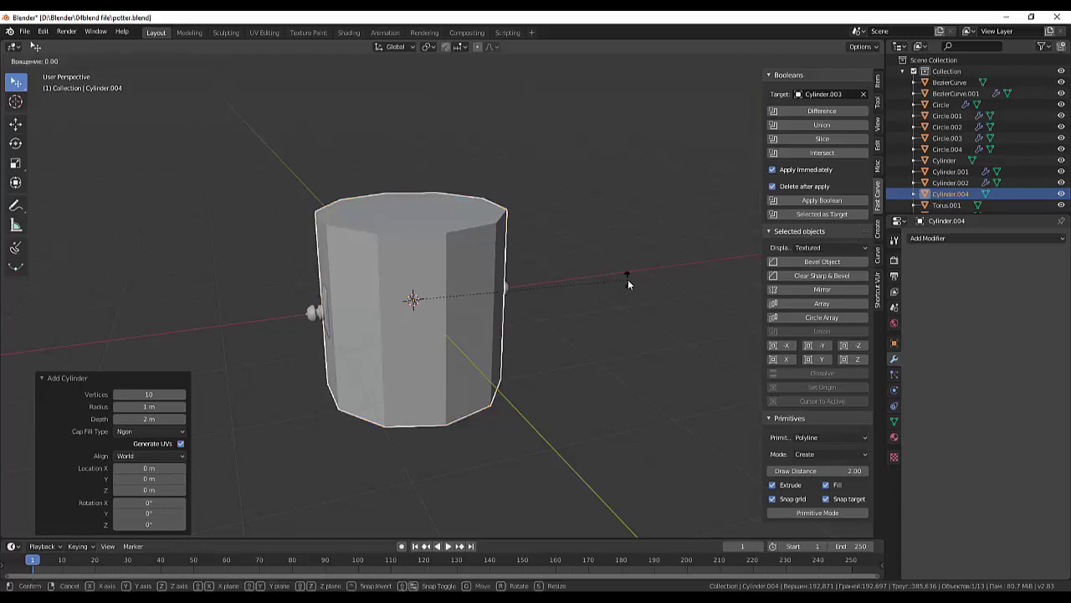
{"action": "type", "text": "y90"}
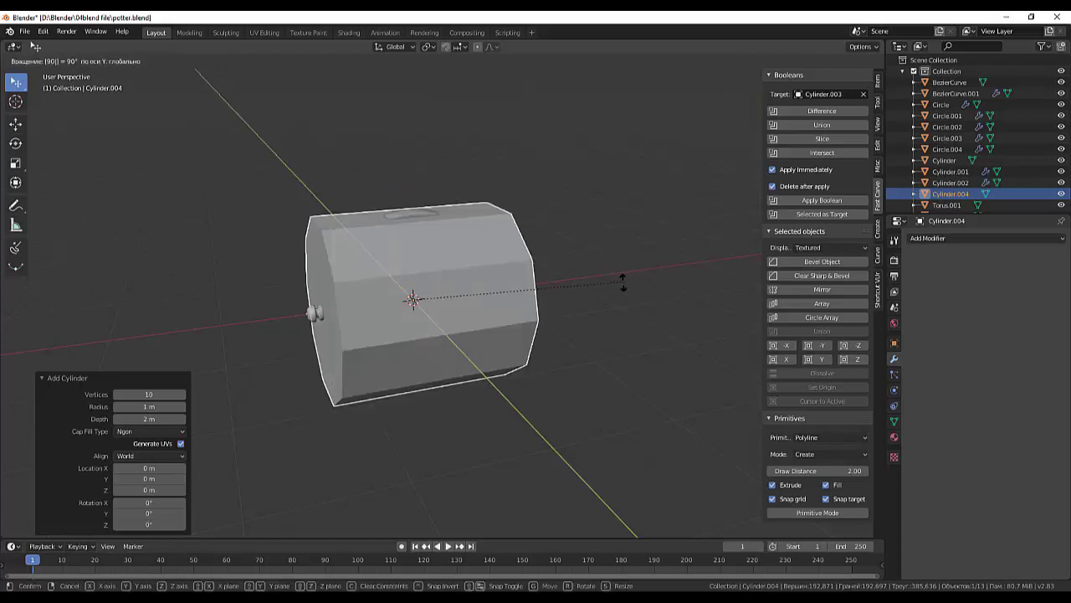
{"action": "key", "text": "Return"}
{"action": "mouse_move", "coordinate": [621, 282]}
{"action": "middle_mouse_down"}
{"action": "mouse_move", "coordinate": [709, 255]}
{"action": "mouse_move", "coordinate": [724, 264]}
{"action": "mouse_move", "coordinate": [716, 257]}
{"action": "middle_mouse_up"}
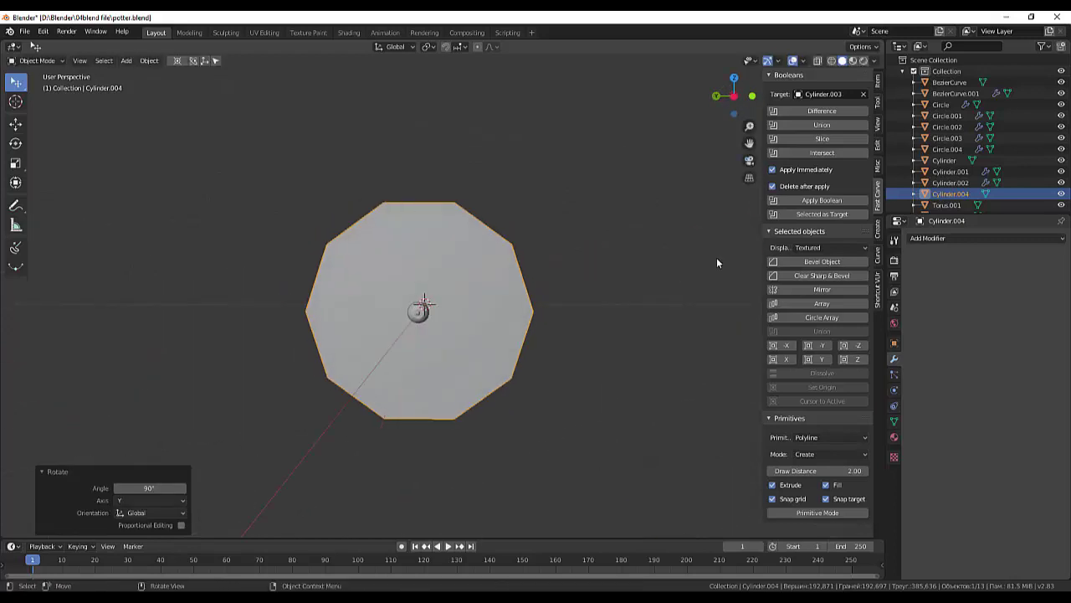
{"action": "scroll", "coordinate": [668, 260], "scroll_direction": "up", "scroll_amount": 3}
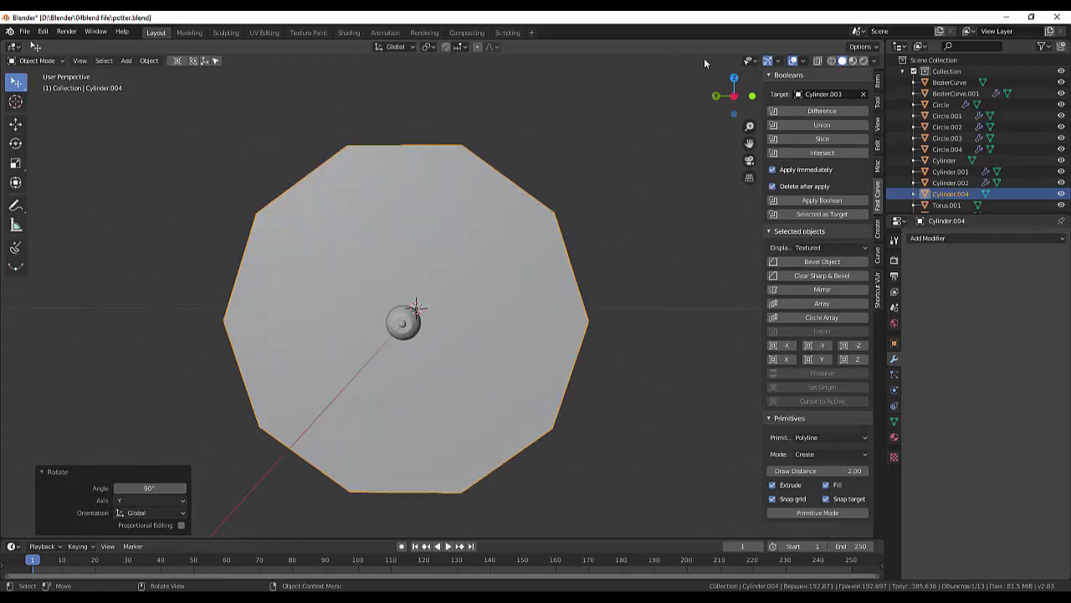
{"action": "left_click", "coordinate": [819, 61]}
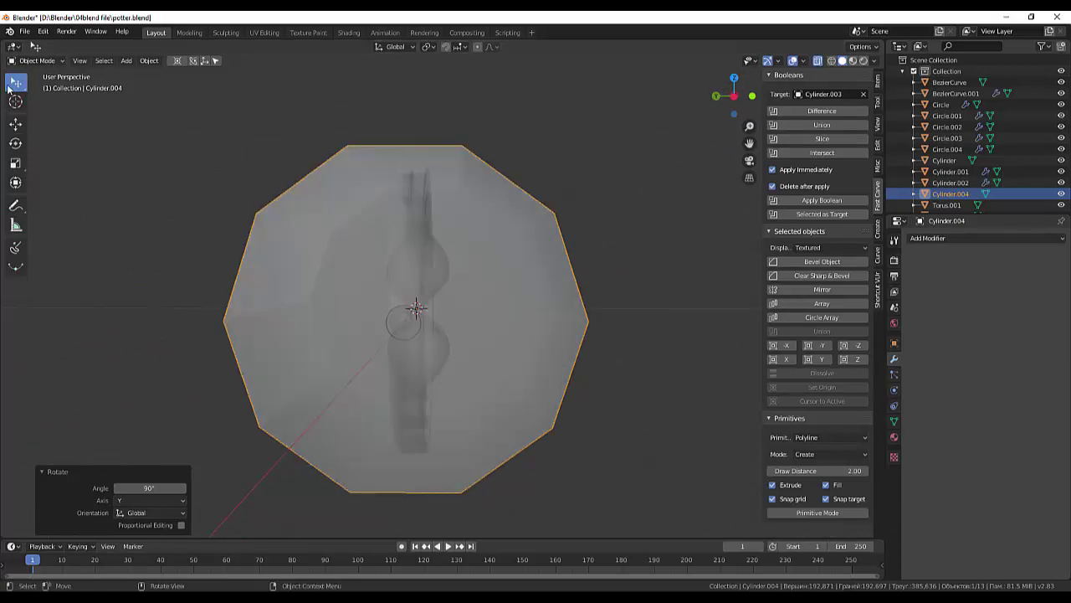
Step: Enter Edit Mode on Cylinder.004 with vertex select mode
{"action": "left_click", "coordinate": [33, 61]}
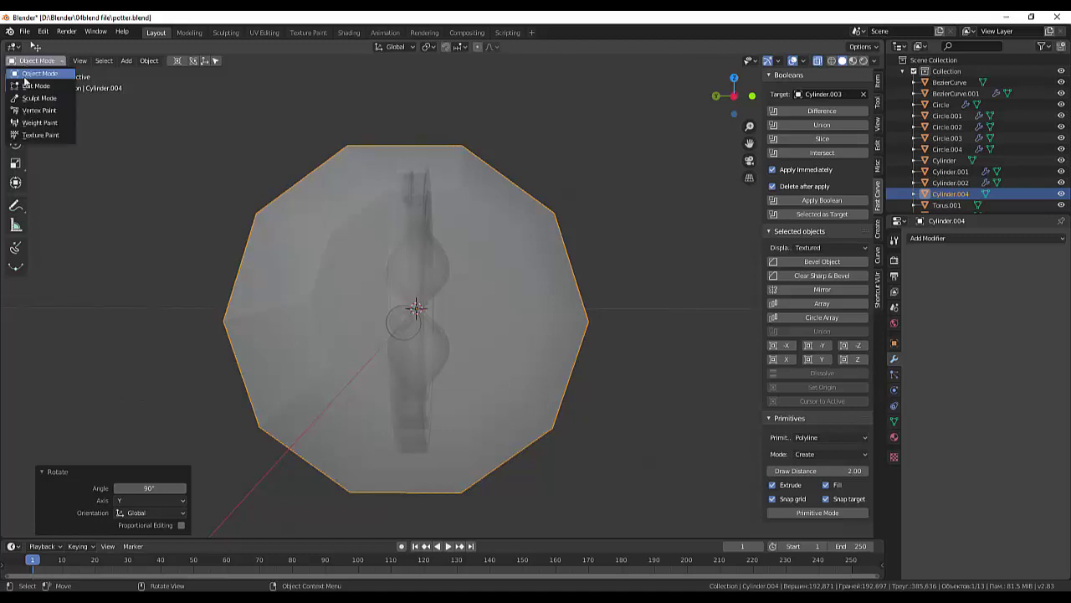
{"action": "left_click", "coordinate": [34, 86]}
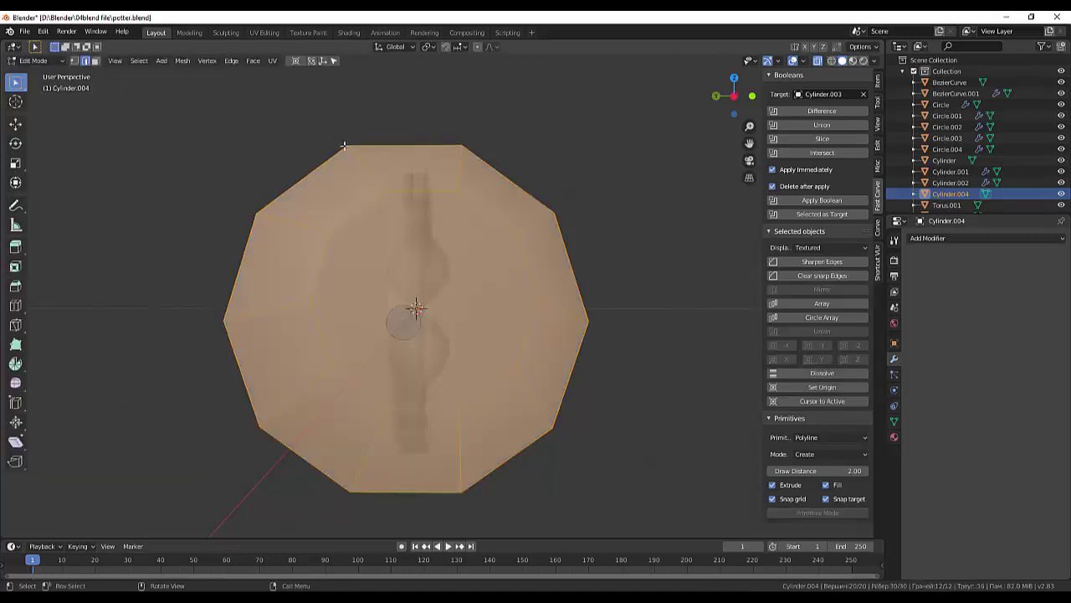
{"action": "left_click", "coordinate": [75, 62]}
Step: Inspect the cylinder mesh from front and right views, leaving nothing selected
{"action": "key", "text": "KP_1"}
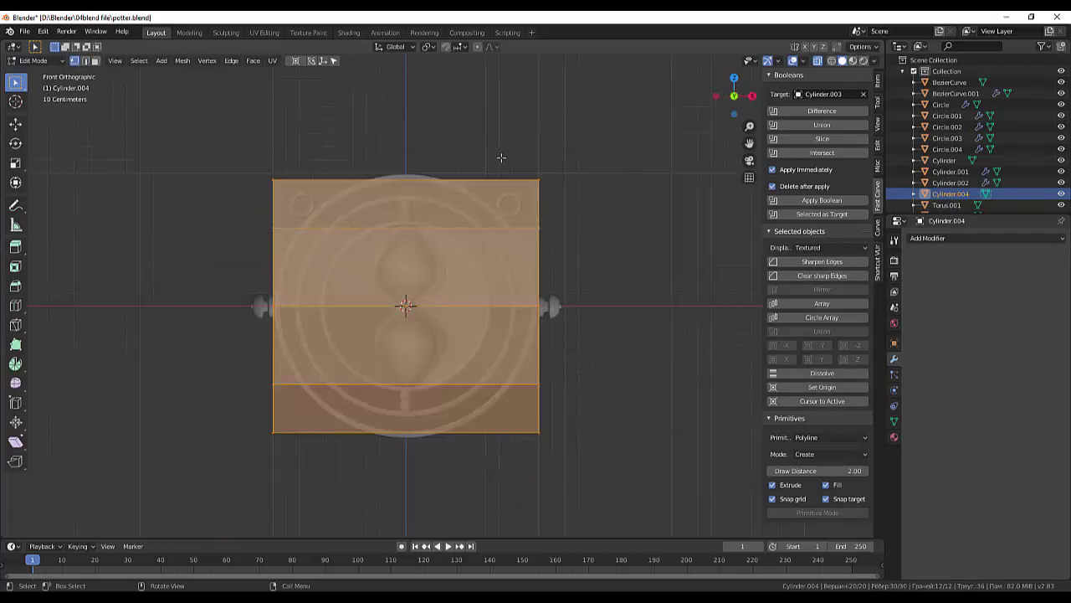
{"action": "key", "text": "KP_3"}
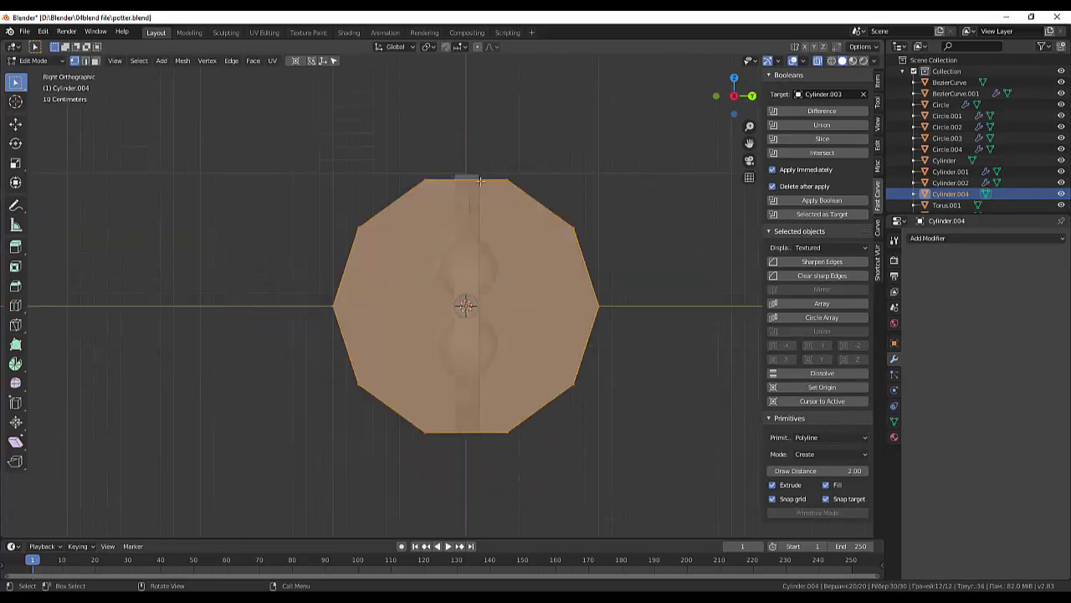
{"action": "left_click", "coordinate": [507, 182]}
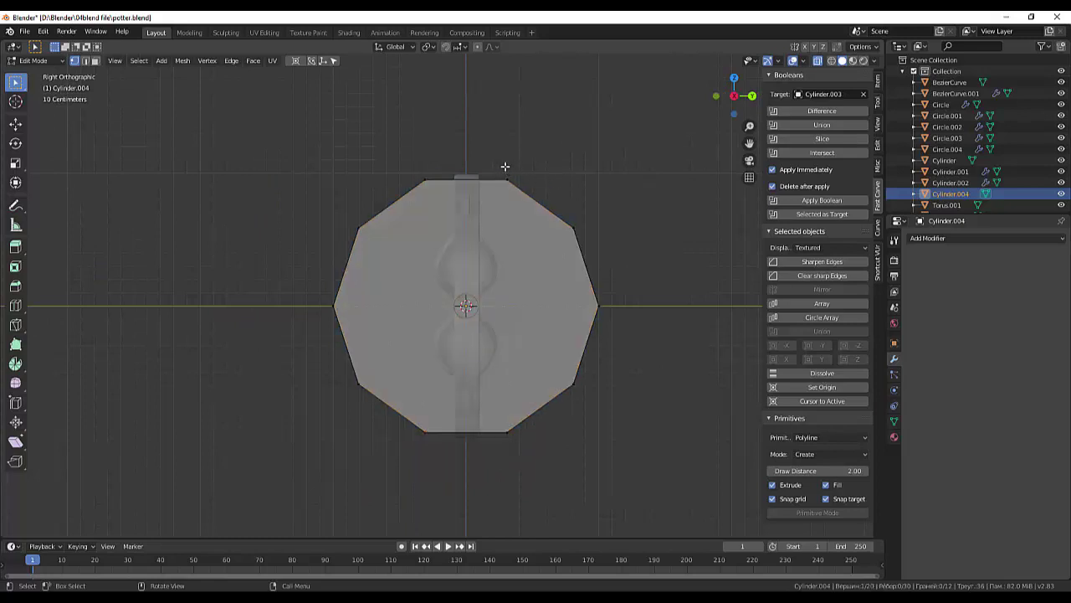
{"action": "left_click", "coordinate": [502, 179], "text": "shift"}
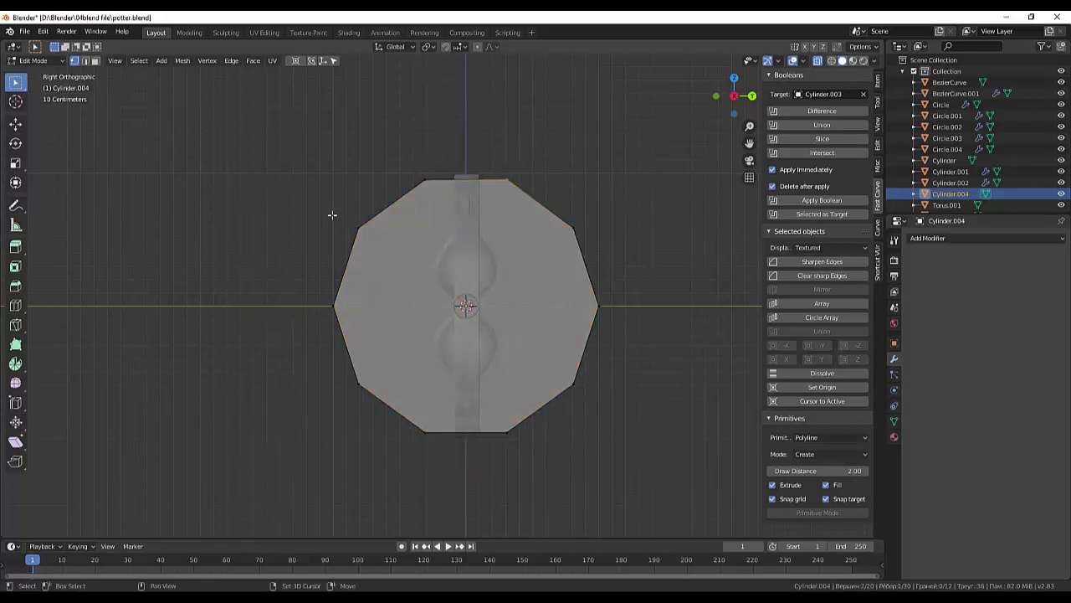
{"action": "left_click", "coordinate": [645, 212]}
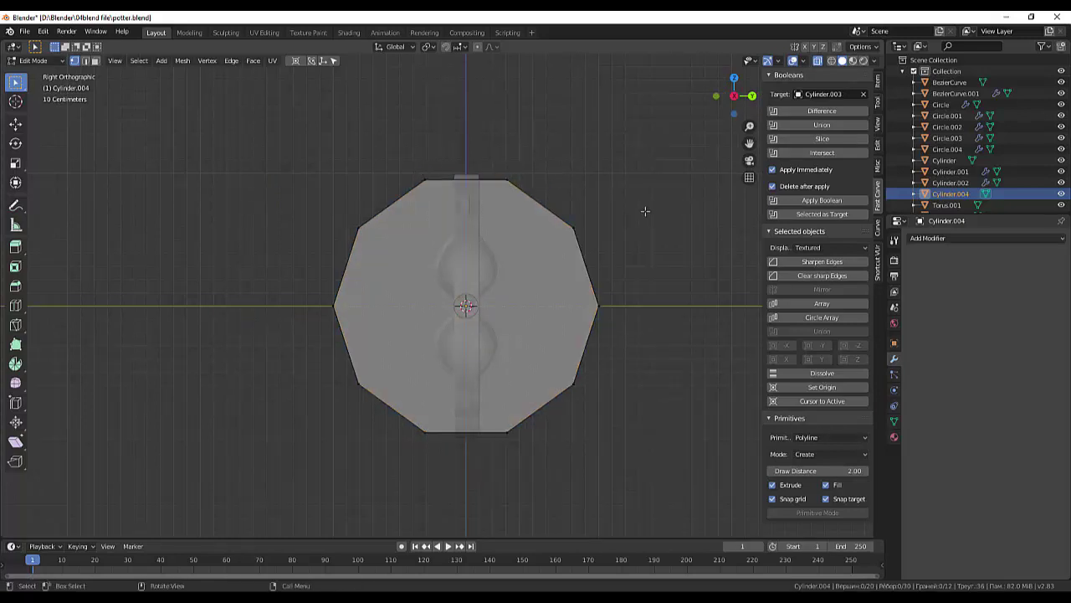
{"action": "mouse_move", "coordinate": [645, 211]}
{"action": "middle_mouse_down"}
{"action": "mouse_move", "coordinate": [537, 219]}
{"action": "mouse_move", "coordinate": [638, 206]}
{"action": "mouse_move", "coordinate": [649, 219]}
{"action": "mouse_move", "coordinate": [639, 224]}
{"action": "mouse_move", "coordinate": [661, 209]}
{"action": "middle_mouse_up"}
Step: Toggle X-ray display off and on and show the cylinder as opaque solid
{"action": "scroll", "coordinate": [639, 225], "scroll_direction": "down", "scroll_amount": 2}
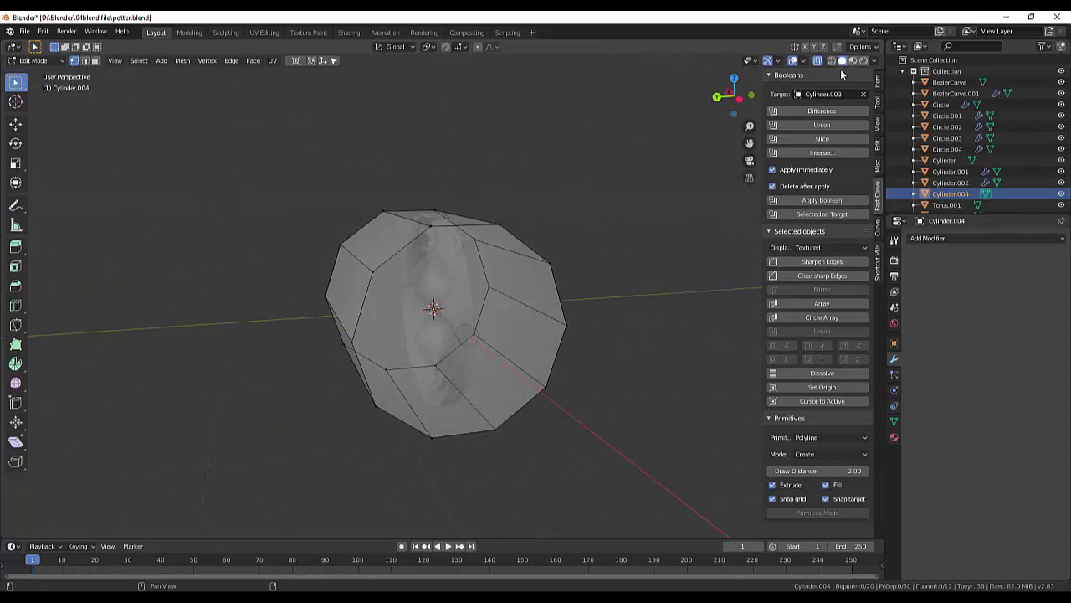
{"action": "left_click", "coordinate": [818, 61]}
{"action": "left_click", "coordinate": [818, 61]}
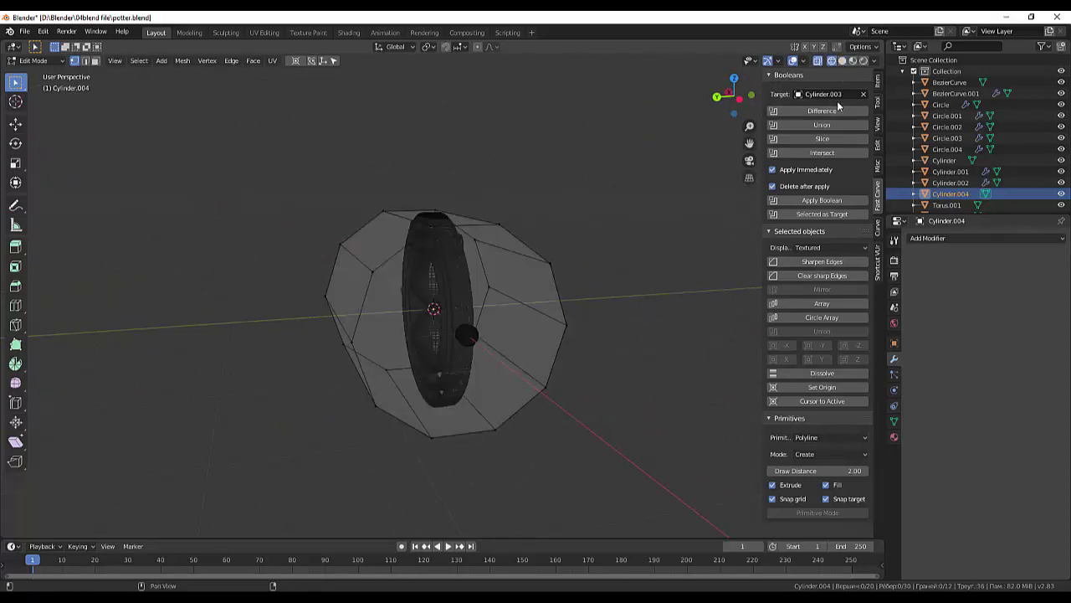
{"action": "left_click", "coordinate": [841, 62]}
{"action": "mouse_move", "coordinate": [736, 167]}
{"action": "middle_mouse_down"}
{"action": "mouse_move", "coordinate": [710, 198]}
{"action": "mouse_move", "coordinate": [669, 187]}
{"action": "mouse_move", "coordinate": [691, 188]}
{"action": "middle_mouse_up"}
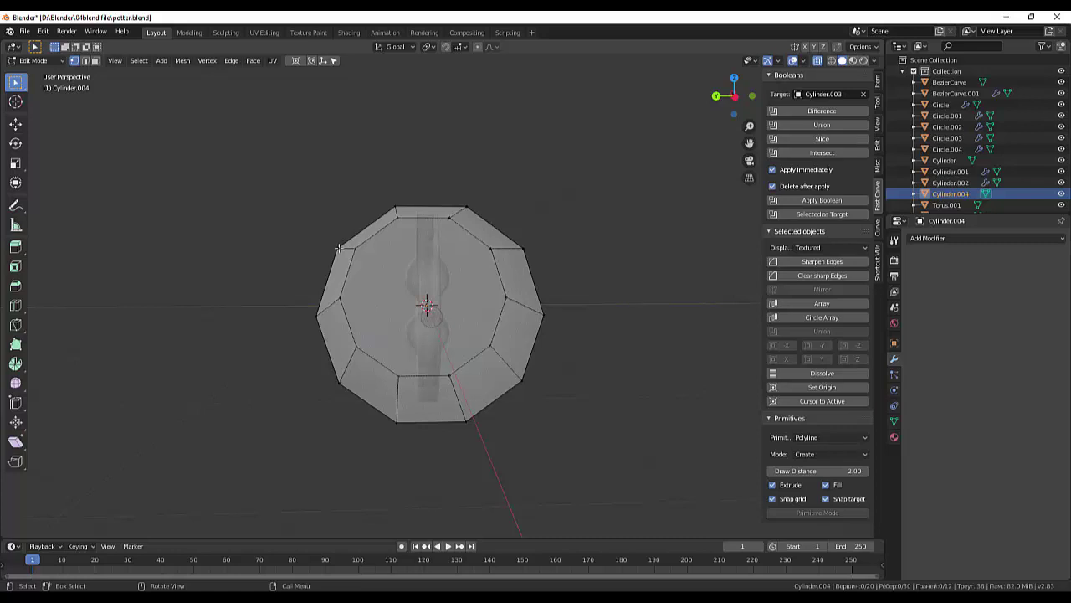
Step: In Right Orthographic view, select the decagon's top-left outer edge
{"action": "key", "text": "KP_1"}
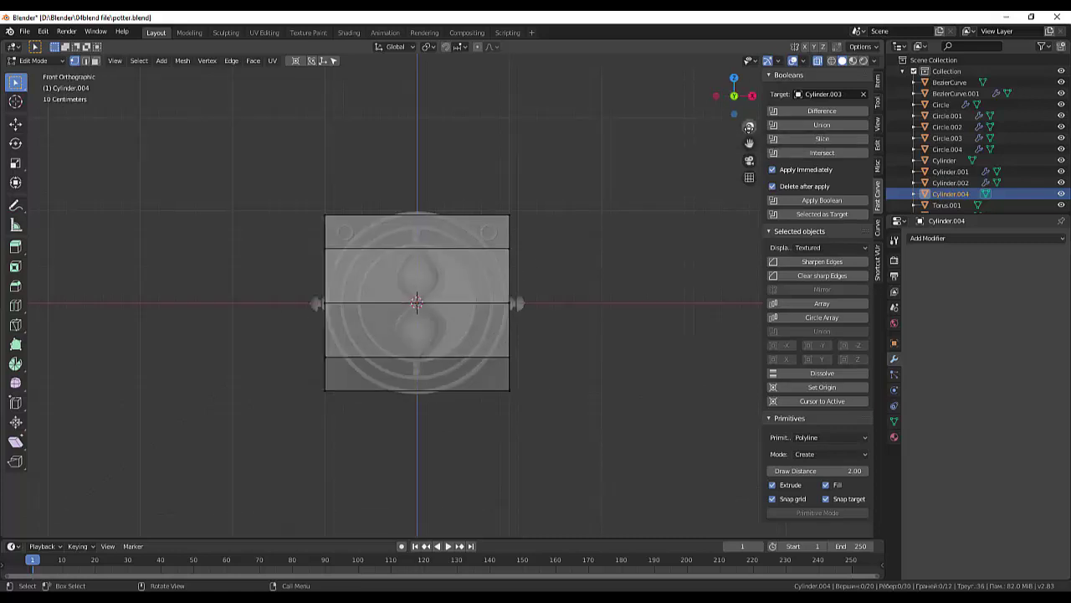
{"action": "key", "text": "KP_3"}
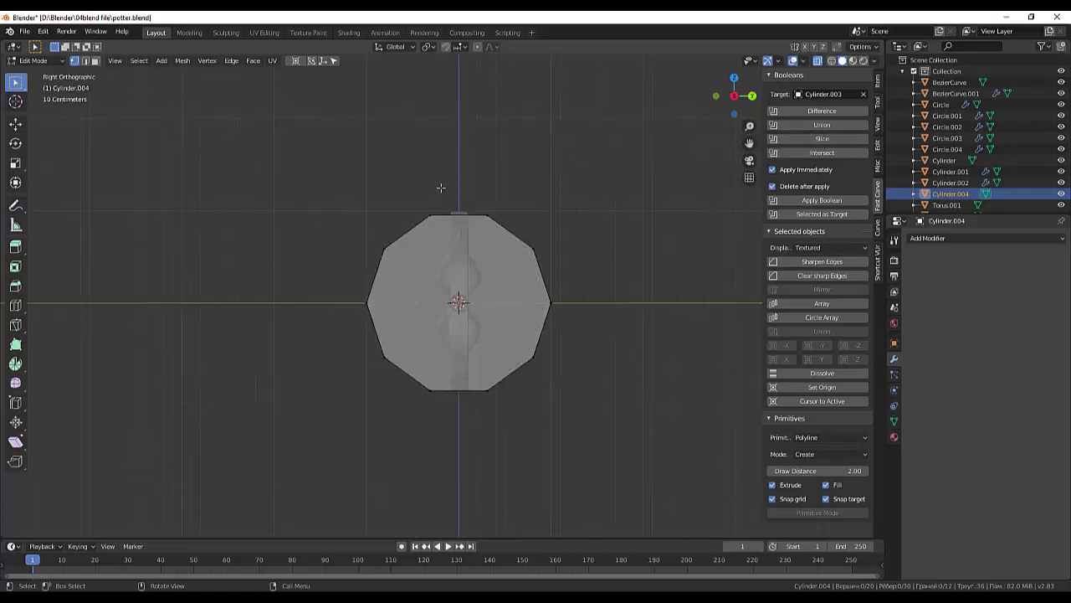
{"action": "left_click", "coordinate": [437, 216]}
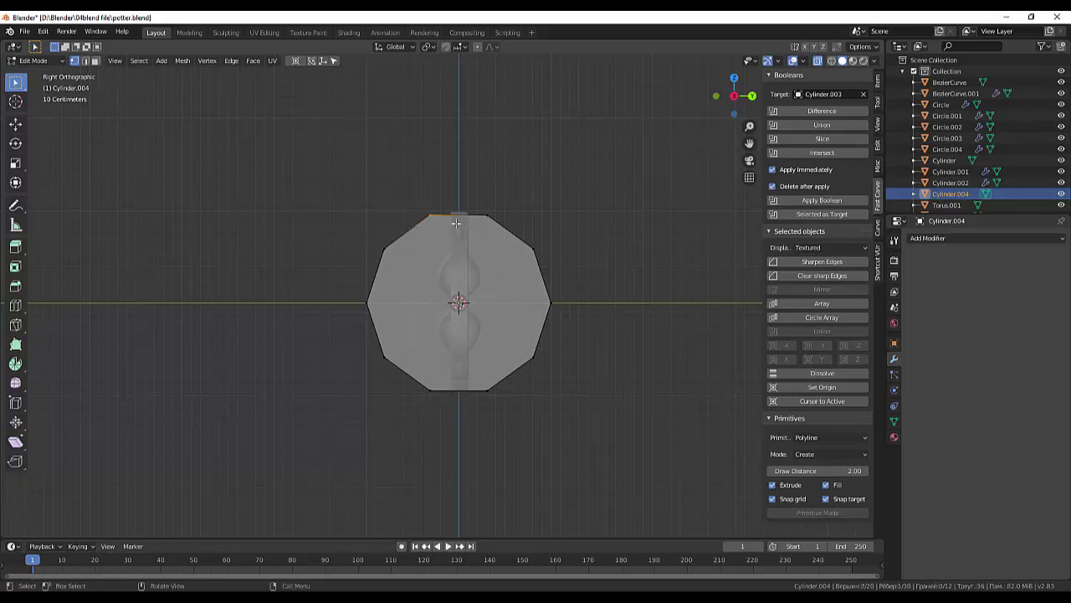
Step: Scale the five alternate outer vertices to 0.475, then by 0.974, forming a five-pointed star
{"action": "left_click", "coordinate": [526, 230], "text": "shift"}
{"action": "left_click_drag", "start_coordinate": [525, 343], "coordinate": [556, 374], "text": "shift"}
{"action": "left_click_drag", "start_coordinate": [426, 386], "coordinate": [439, 413], "text": "shift"}
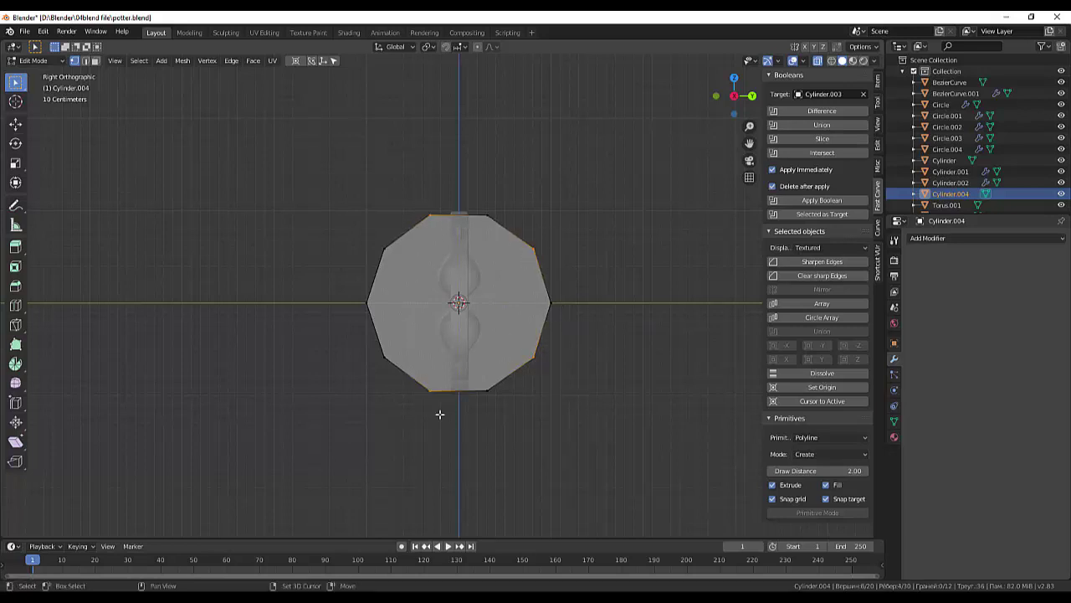
{"action": "left_click_drag", "start_coordinate": [357, 298], "coordinate": [383, 335], "text": "shift"}
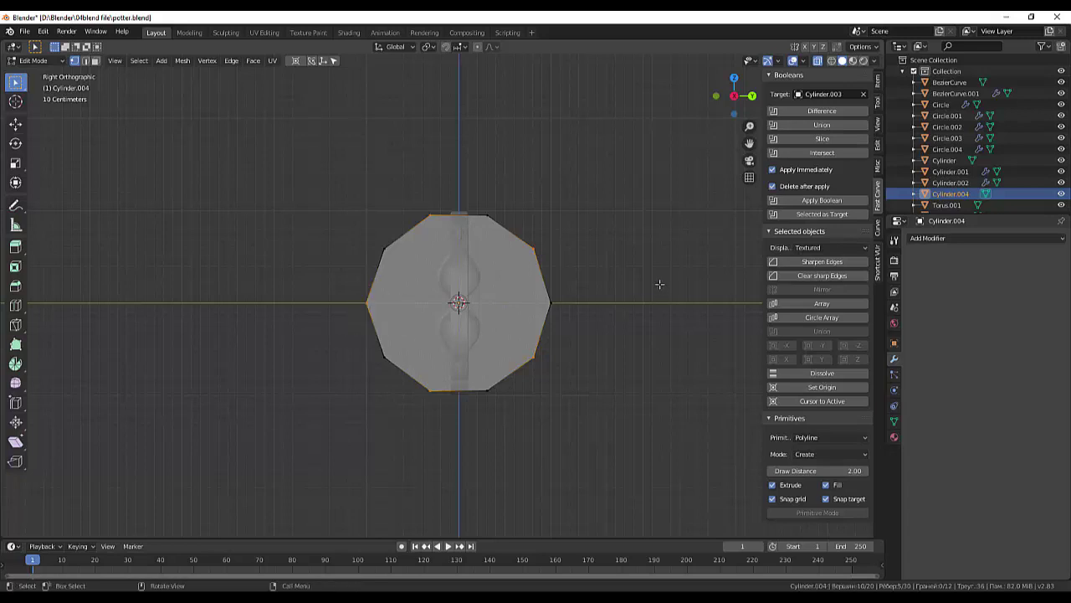
{"action": "key", "text": "s"}
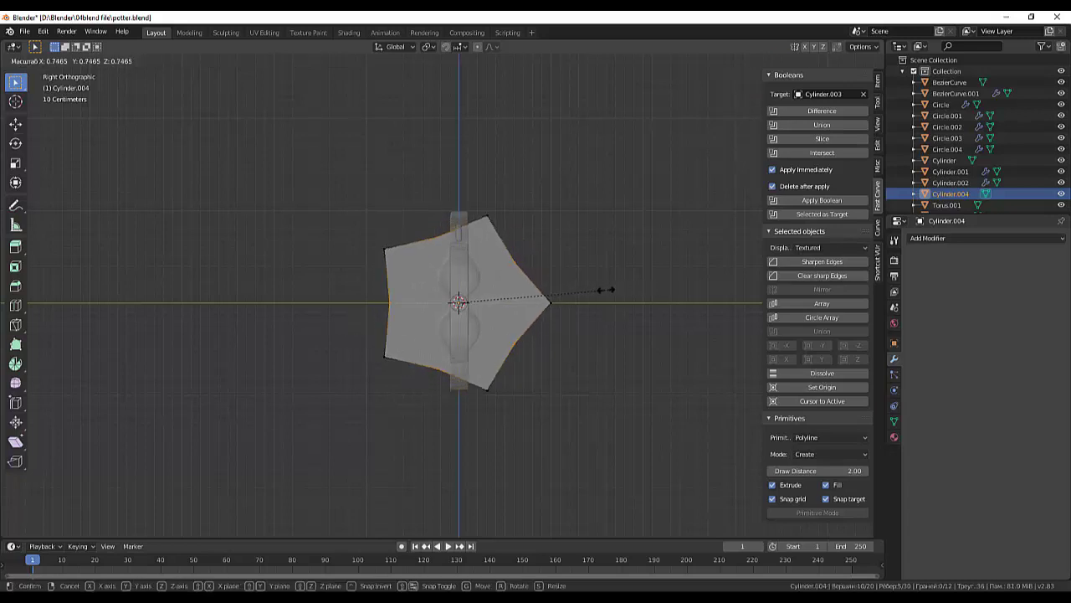
{"action": "left_click", "coordinate": [553, 288]}
{"action": "mouse_move", "coordinate": [643, 318]}
{"action": "middle_mouse_down"}
{"action": "mouse_move", "coordinate": [569, 354]}
{"action": "mouse_move", "coordinate": [641, 302]}
{"action": "mouse_move", "coordinate": [772, 324]}
{"action": "middle_mouse_up"}
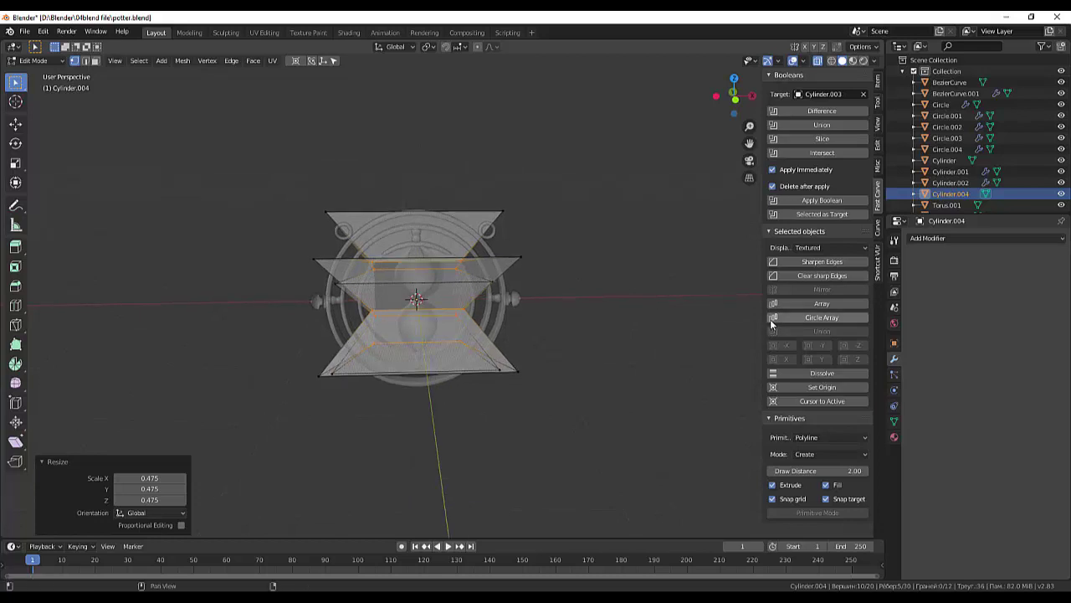
{"action": "key", "text": "s"}
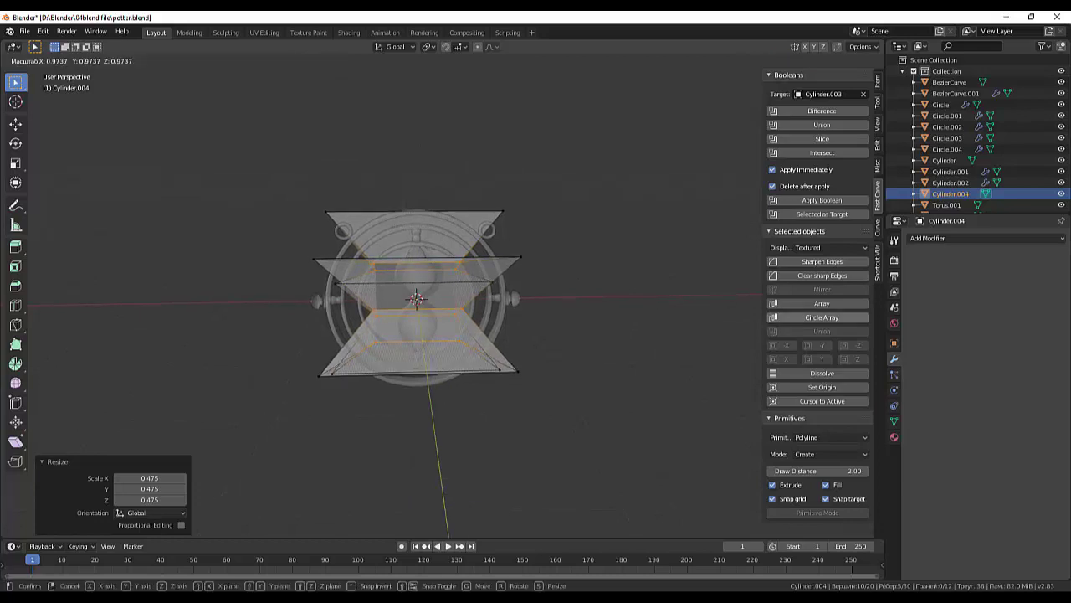
{"action": "key", "text": "Return"}
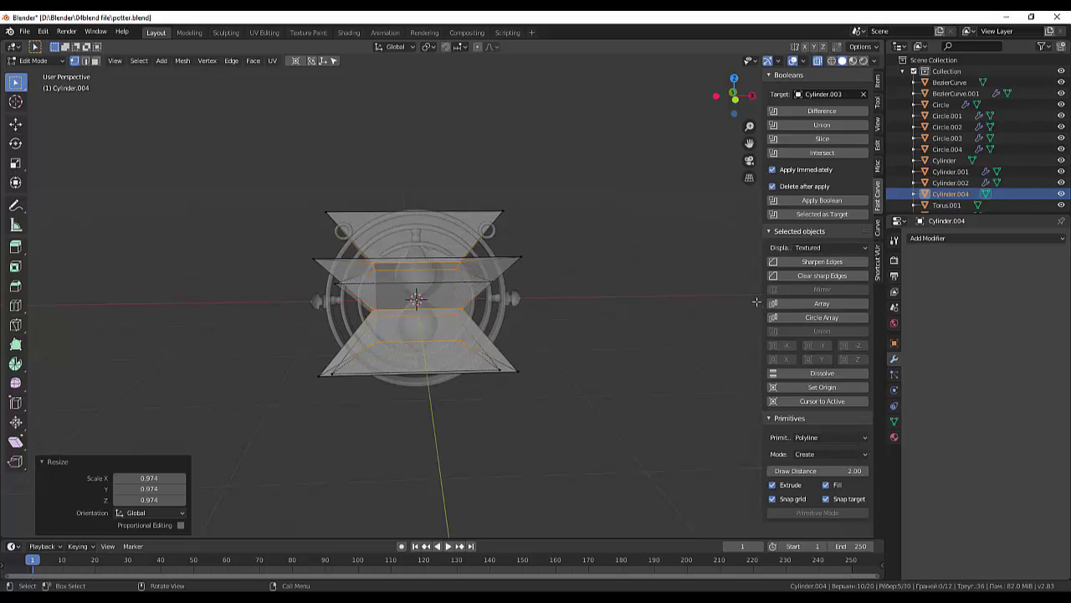
Step: In front view, select both sides of the star and scale them to 0.452 along X
{"action": "key", "text": "KP_3"}
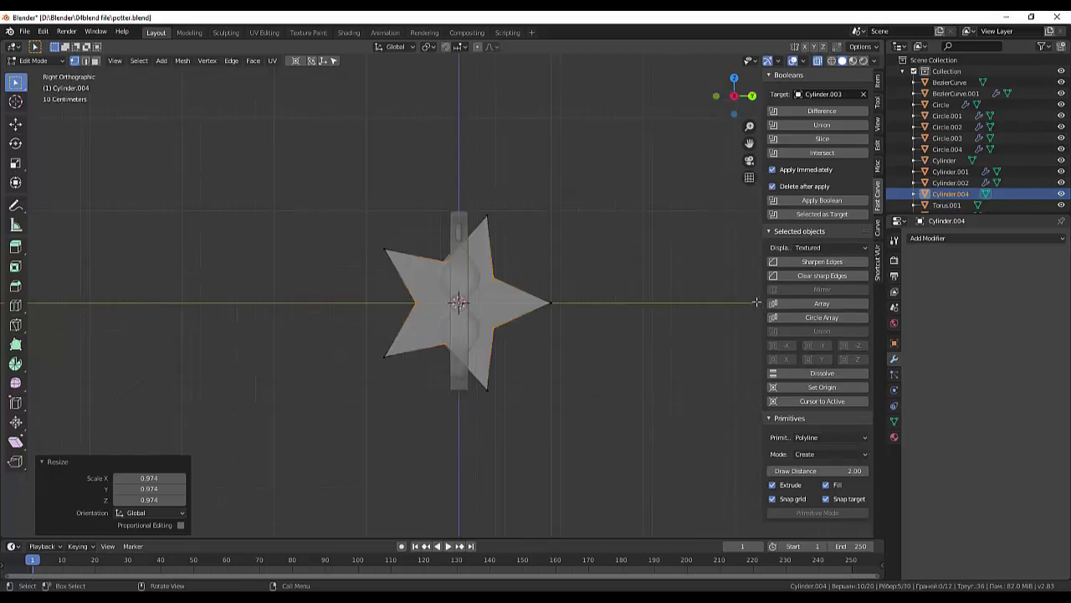
{"action": "key", "text": "KP_1"}
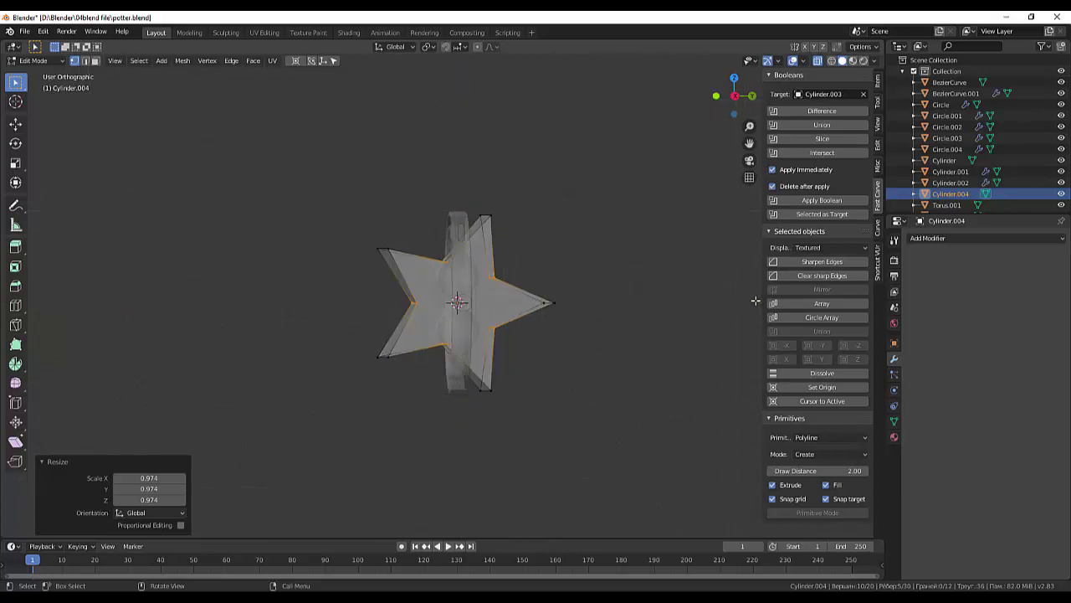
{"action": "left_click", "coordinate": [669, 301]}
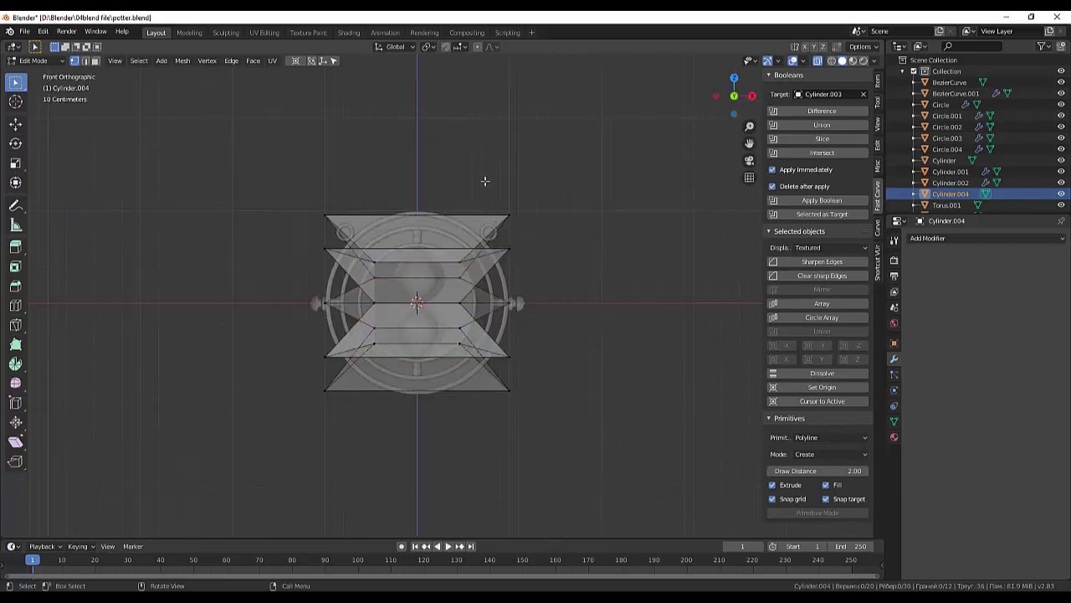
{"action": "left_click_drag", "start_coordinate": [492, 181], "coordinate": [592, 473]}
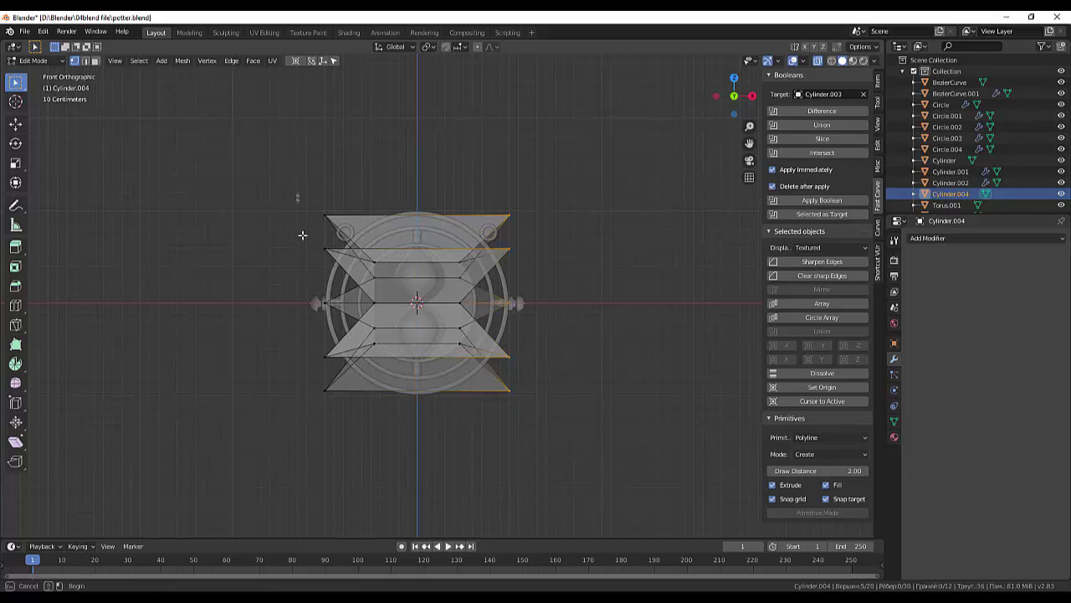
{"action": "left_click_drag", "start_coordinate": [295, 191], "coordinate": [365, 452], "text": "shift"}
{"action": "key", "text": "s"}
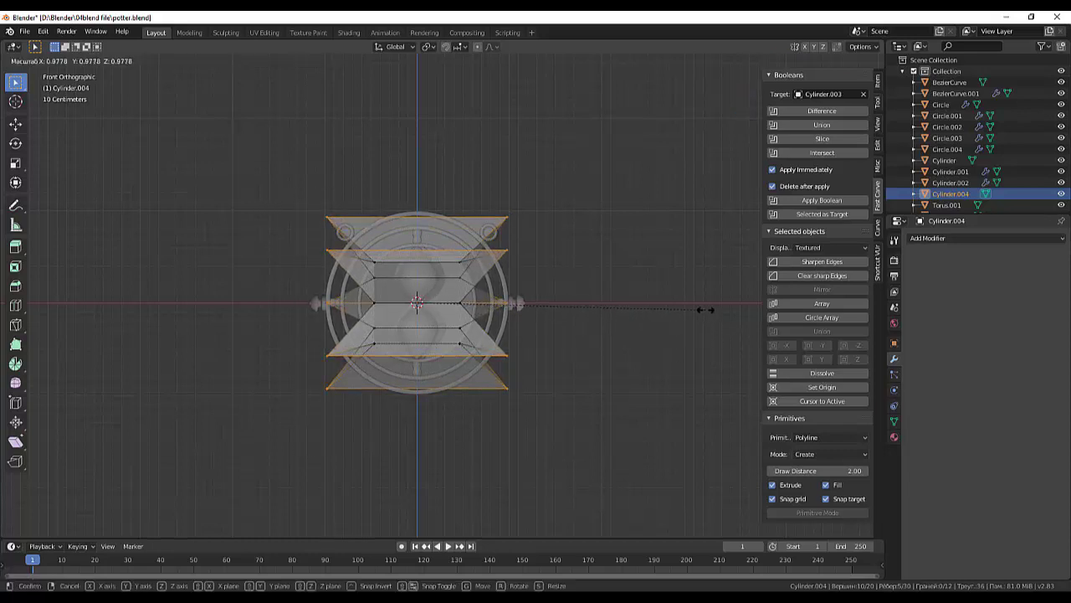
{"action": "key", "text": "x"}
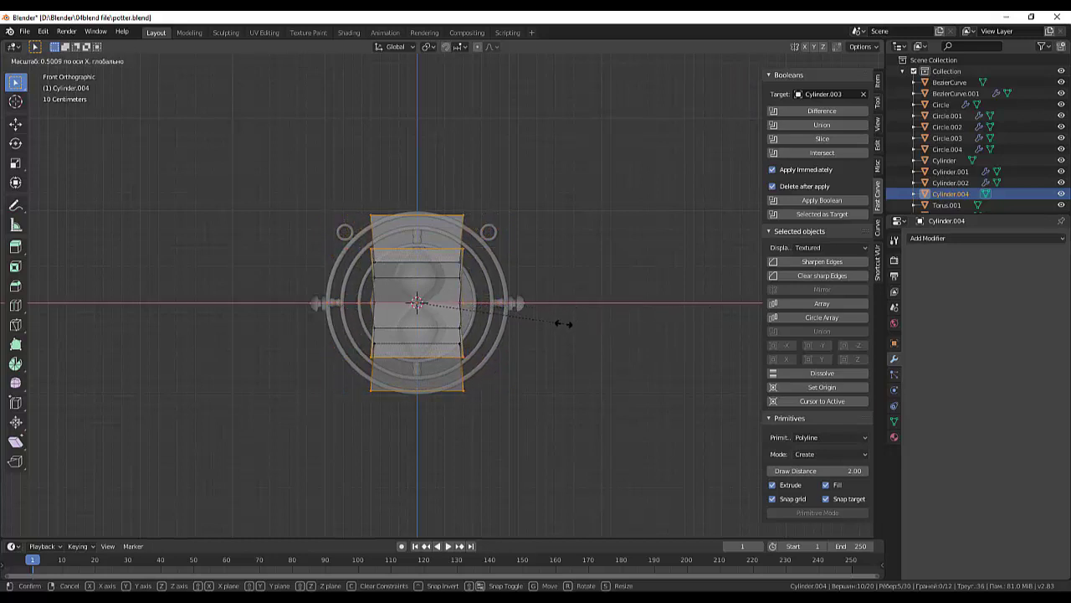
{"action": "left_click", "coordinate": [548, 327]}
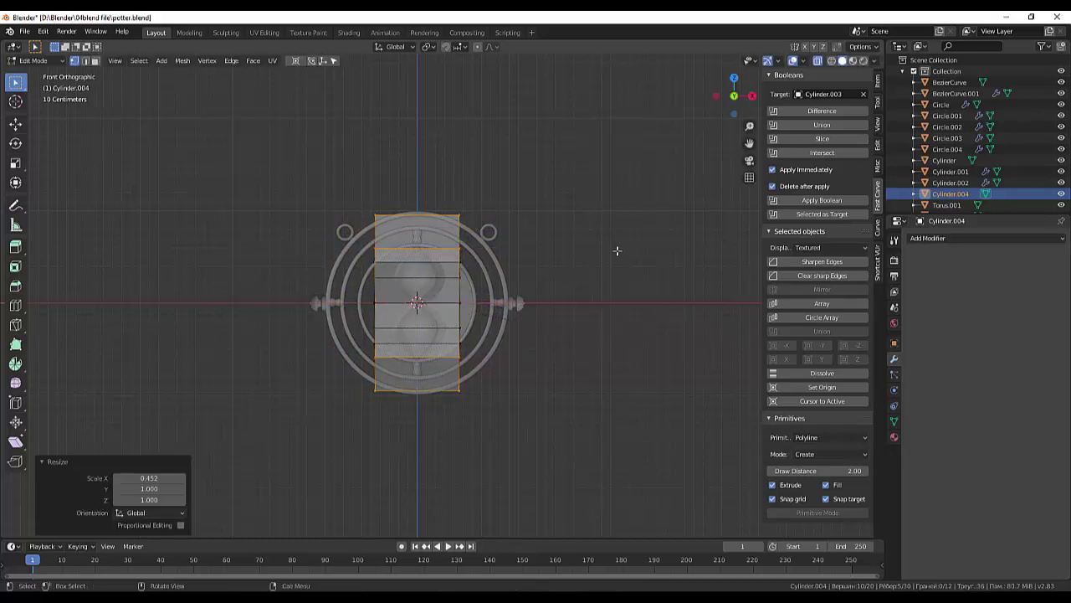
{"action": "mouse_move", "coordinate": [617, 251]}
{"action": "middle_mouse_down"}
{"action": "mouse_move", "coordinate": [681, 282]}
{"action": "mouse_move", "coordinate": [557, 315]}
{"action": "middle_mouse_up"}
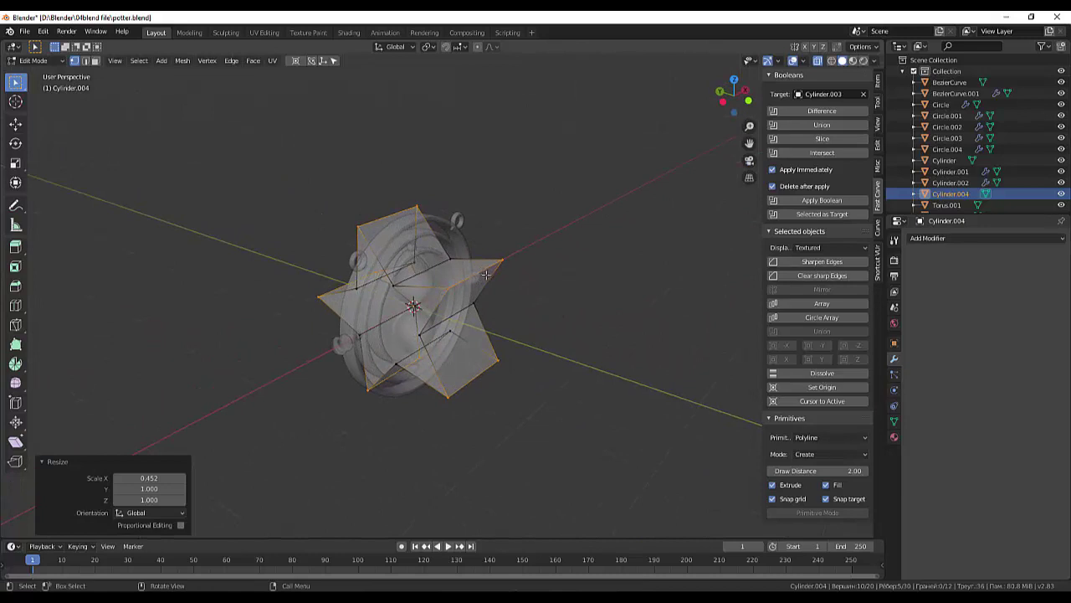
Step: In edge select mode, select the edges at the star's points
{"action": "key", "text": "alt+a"}
{"action": "key", "text": "alt+a"}
{"action": "left_click", "coordinate": [85, 61]}
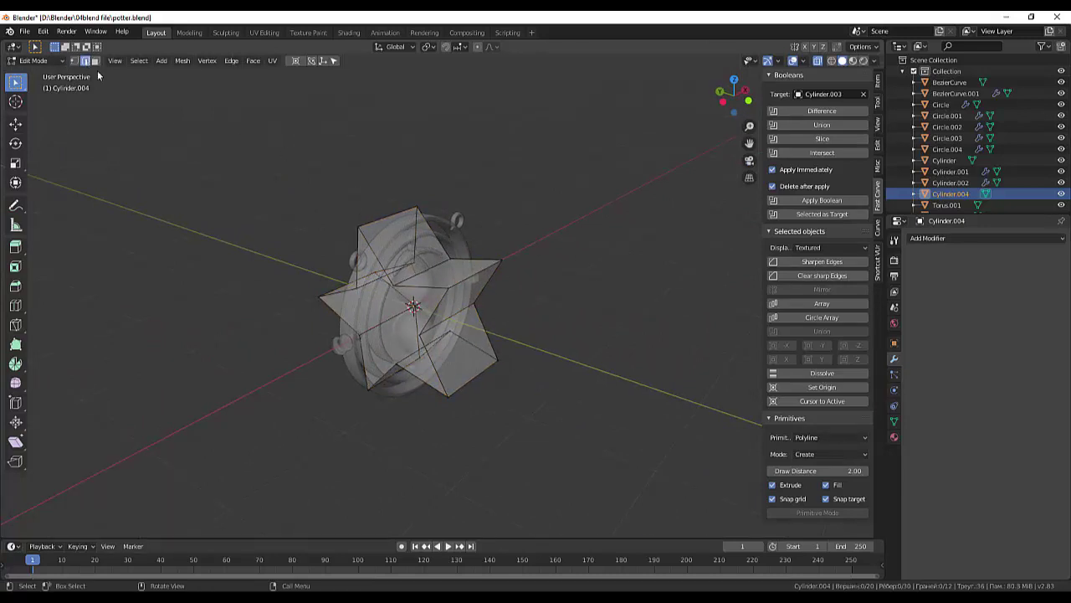
{"action": "left_click", "coordinate": [387, 215]}
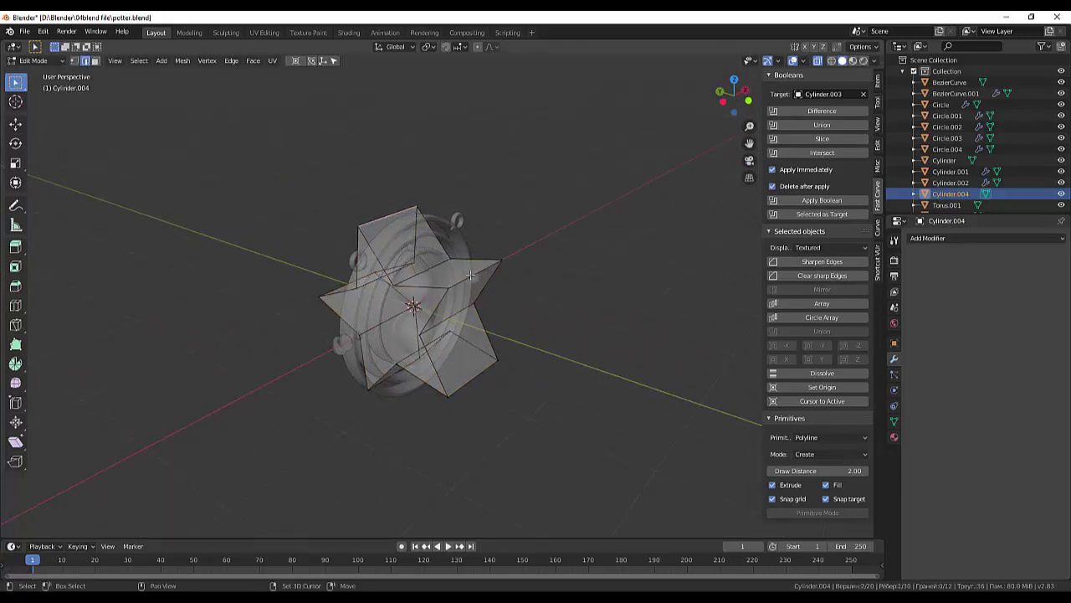
{"action": "middle_click_drag", "start_coordinate": [503, 363], "coordinate": [648, 285]}
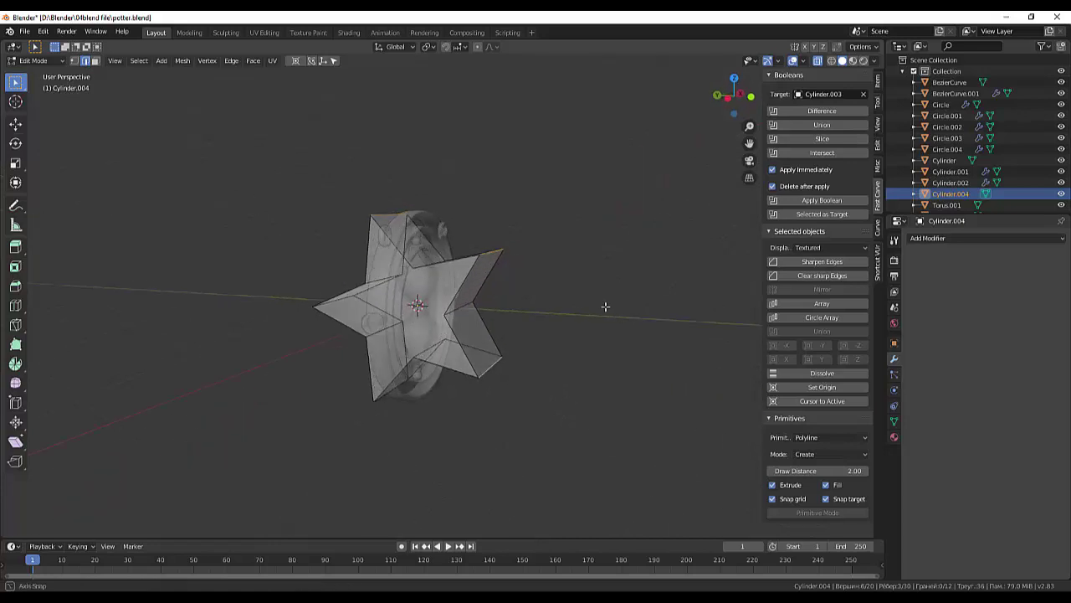
{"action": "left_click", "coordinate": [424, 362], "text": "shift"}
{"action": "left_click", "coordinate": [358, 259], "text": "shift"}
{"action": "mouse_move", "coordinate": [651, 251]}
{"action": "middle_mouse_down"}
{"action": "mouse_move", "coordinate": [636, 291]}
{"action": "mouse_move", "coordinate": [578, 328]}
{"action": "middle_mouse_up"}
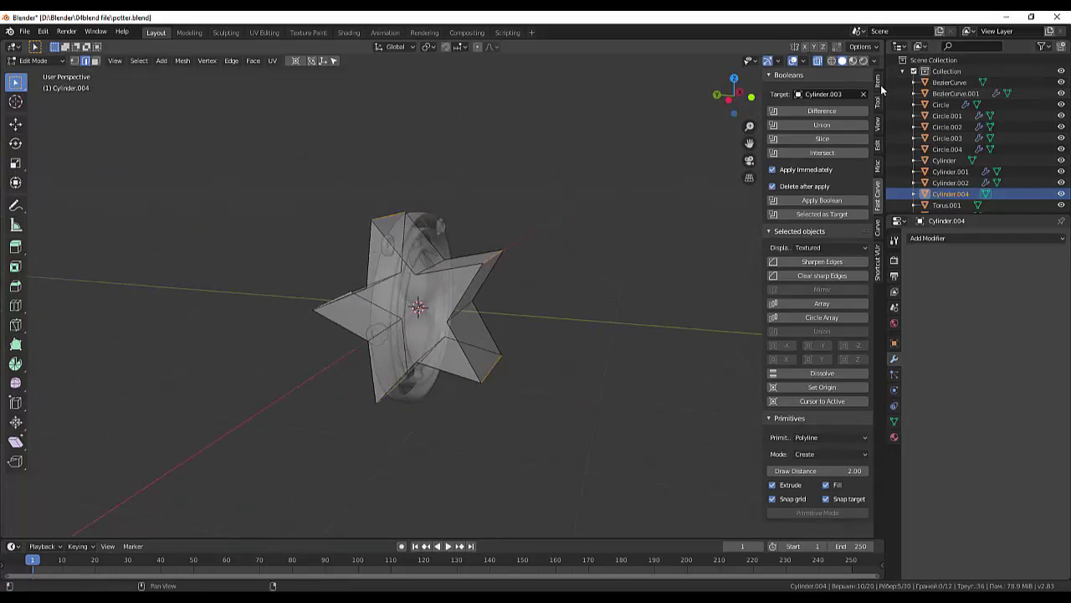
Step: Show the item transform panel and turn off X-ray so the model displays solid
{"action": "left_click", "coordinate": [877, 81]}
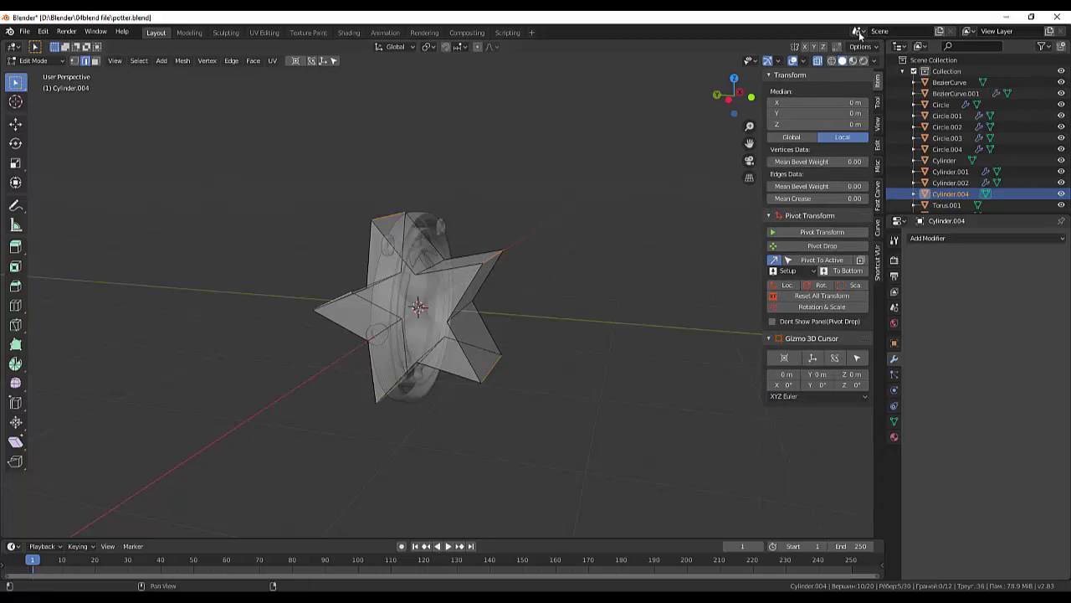
{"action": "left_click", "coordinate": [817, 61]}
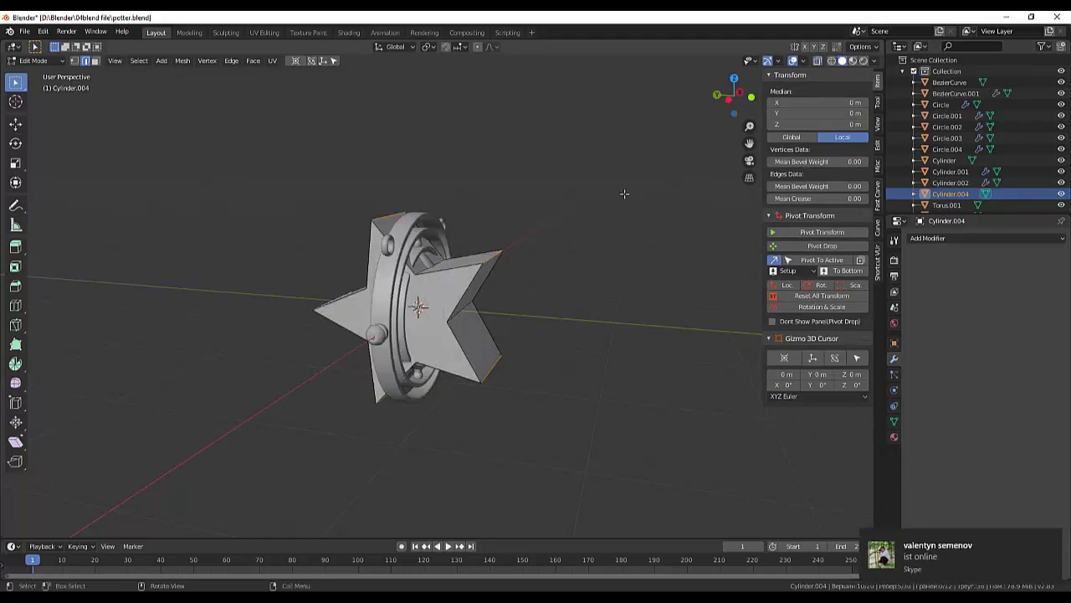
{"action": "middle_click_drag", "start_coordinate": [624, 193], "coordinate": [661, 175]}
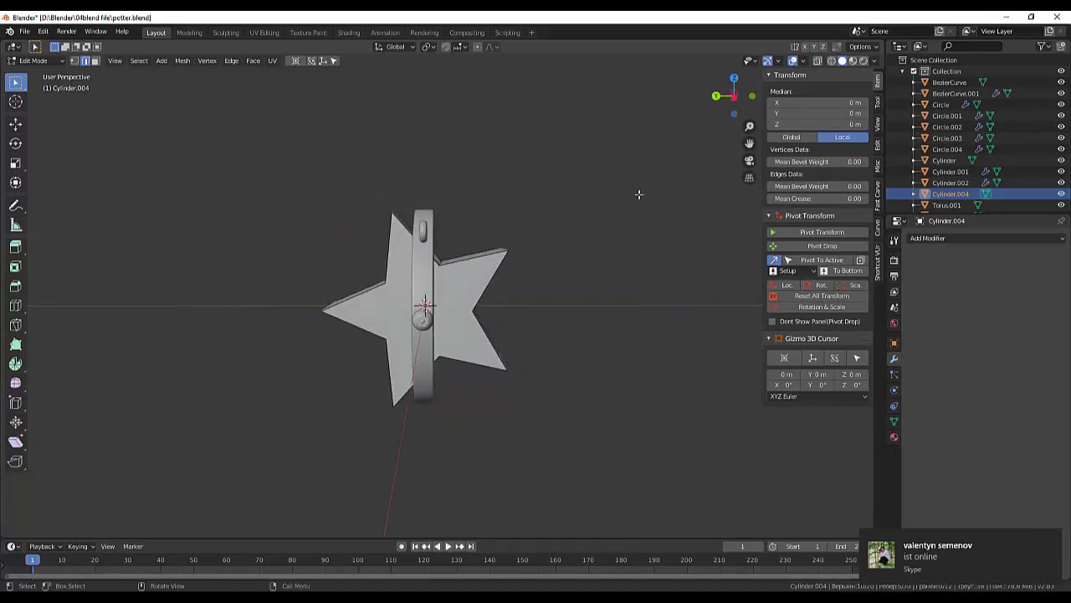
Step: Bevel the selected star-point edges by 0.235 m with 8 segments, then deselect everything
{"action": "key", "text": "ctrl+b"}
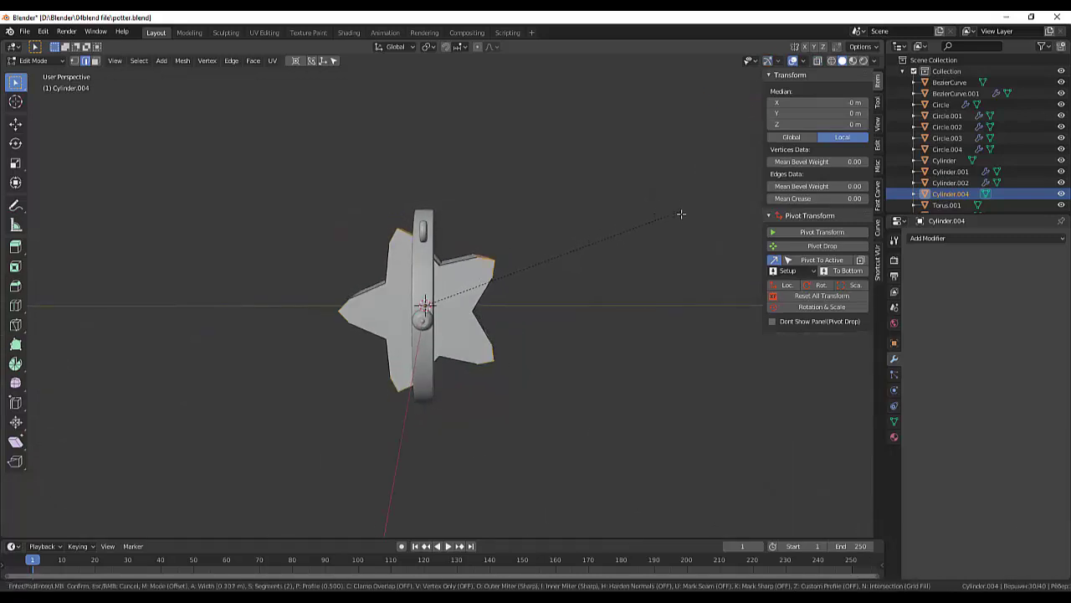
{"action": "scroll", "coordinate": [679, 214], "scroll_direction": "up", "scroll_amount": 1}
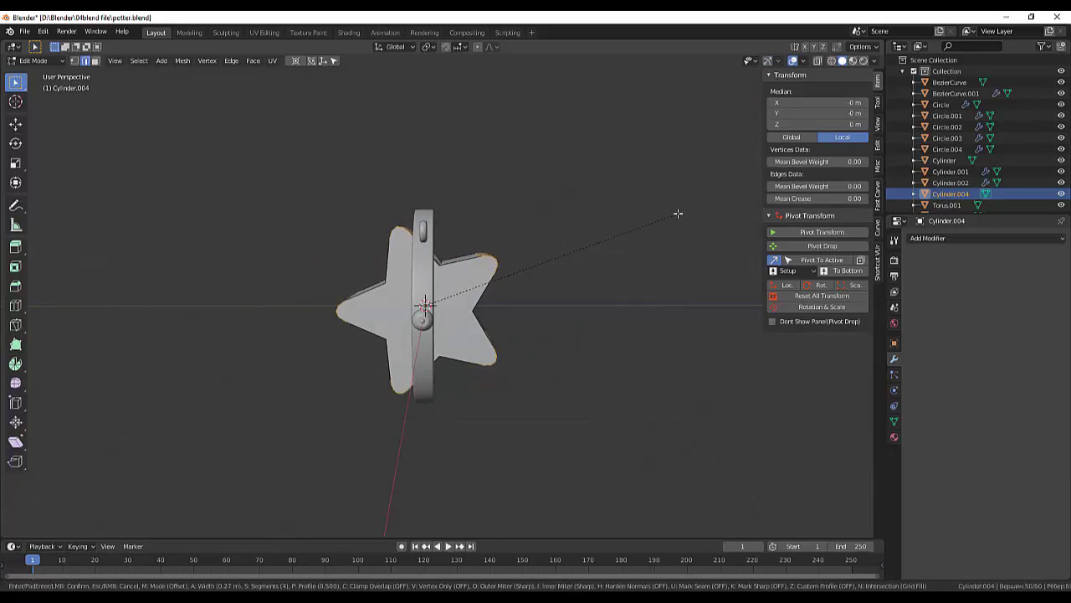
{"action": "scroll", "coordinate": [677, 214], "scroll_direction": "down", "scroll_amount": 1}
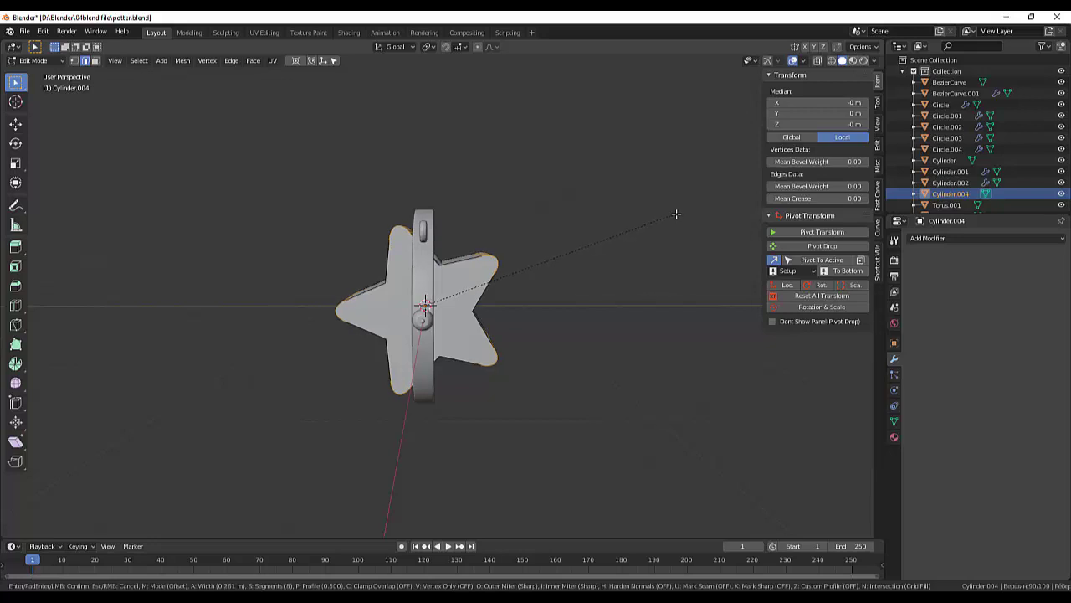
{"action": "left_click", "coordinate": [676, 214]}
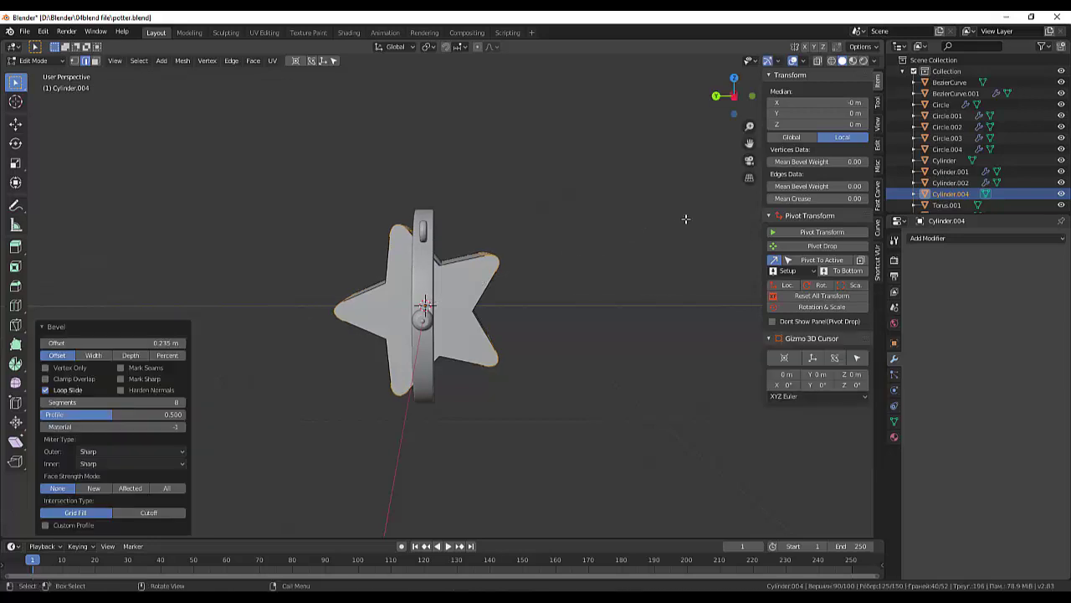
{"action": "left_click", "coordinate": [686, 218]}
{"action": "mouse_move", "coordinate": [682, 217]}
{"action": "middle_mouse_down"}
{"action": "mouse_move", "coordinate": [799, 216]}
{"action": "mouse_move", "coordinate": [490, 275]}
{"action": "middle_mouse_up"}
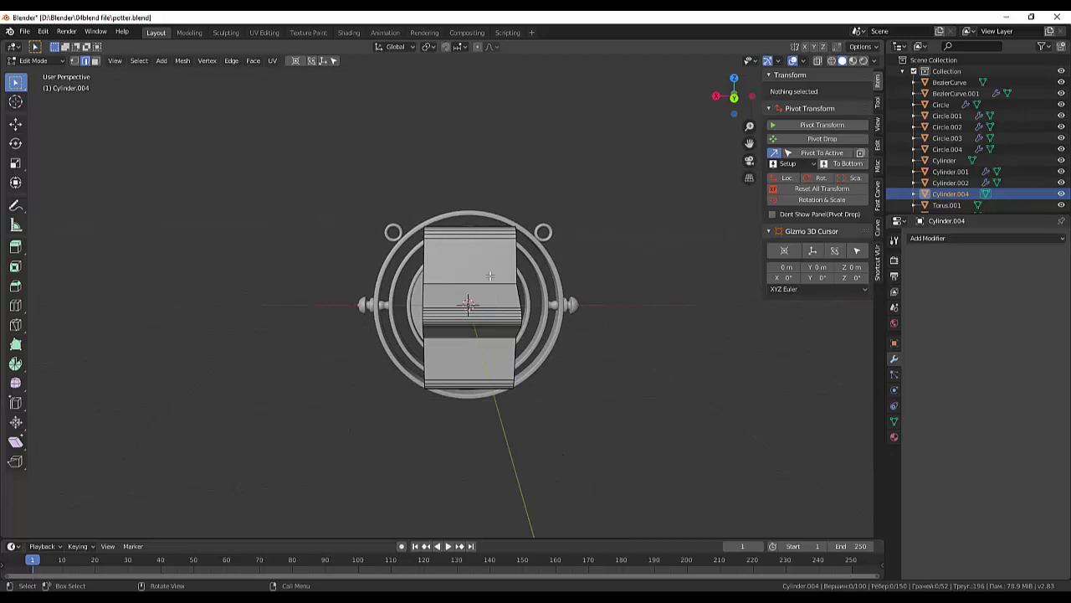
{"action": "left_click", "coordinate": [31, 60]}
Step: In Object Mode, rotate the star object 90° around Z
{"action": "left_click", "coordinate": [42, 74]}
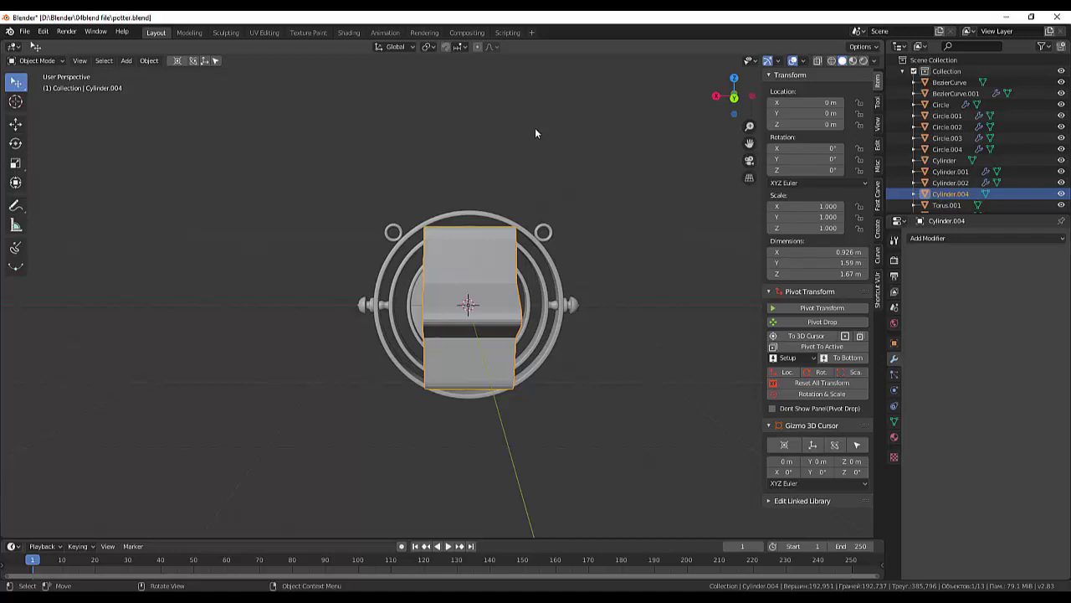
{"action": "key", "text": "r"}
{"action": "key", "text": "z"}
{"action": "key", "text": "9"}
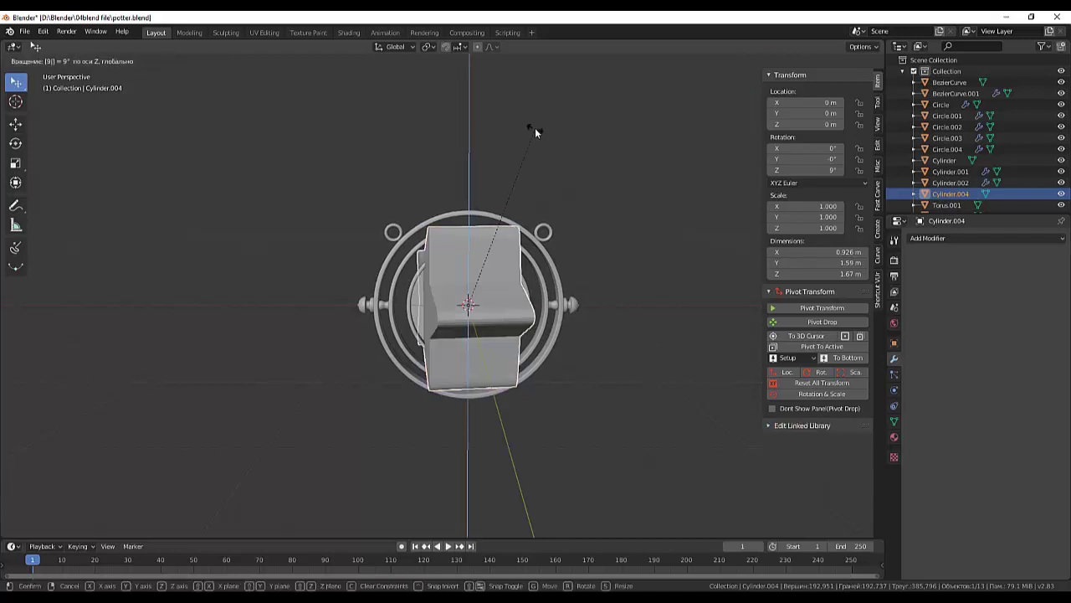
{"action": "key", "text": "0"}
{"action": "key", "text": "Return"}
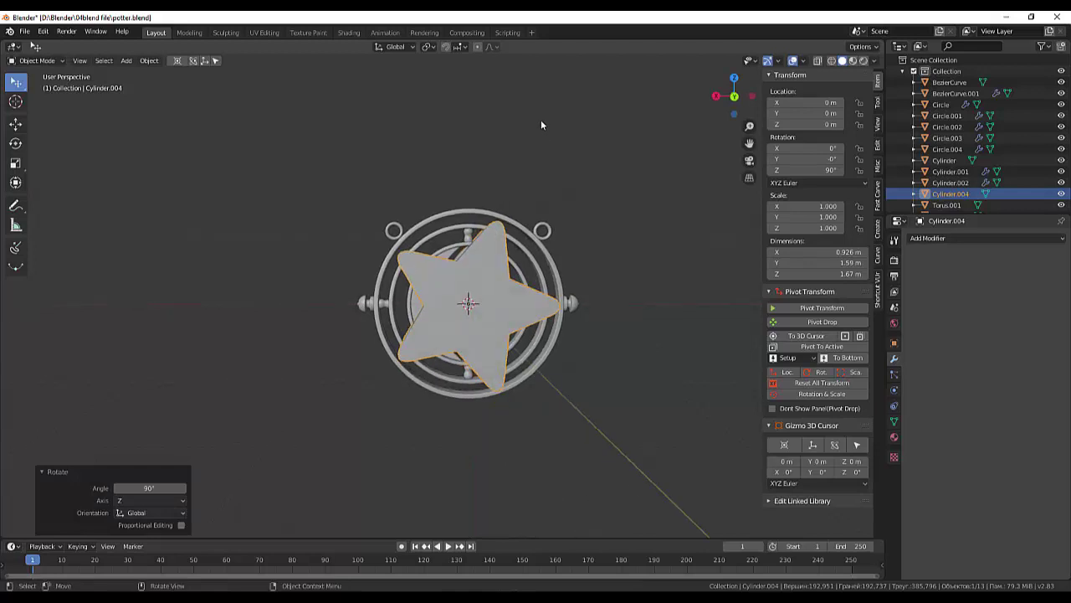
Step: Scale the star object down to 0.130, then stretch it to 0.680 along Y
{"action": "key", "text": "s"}
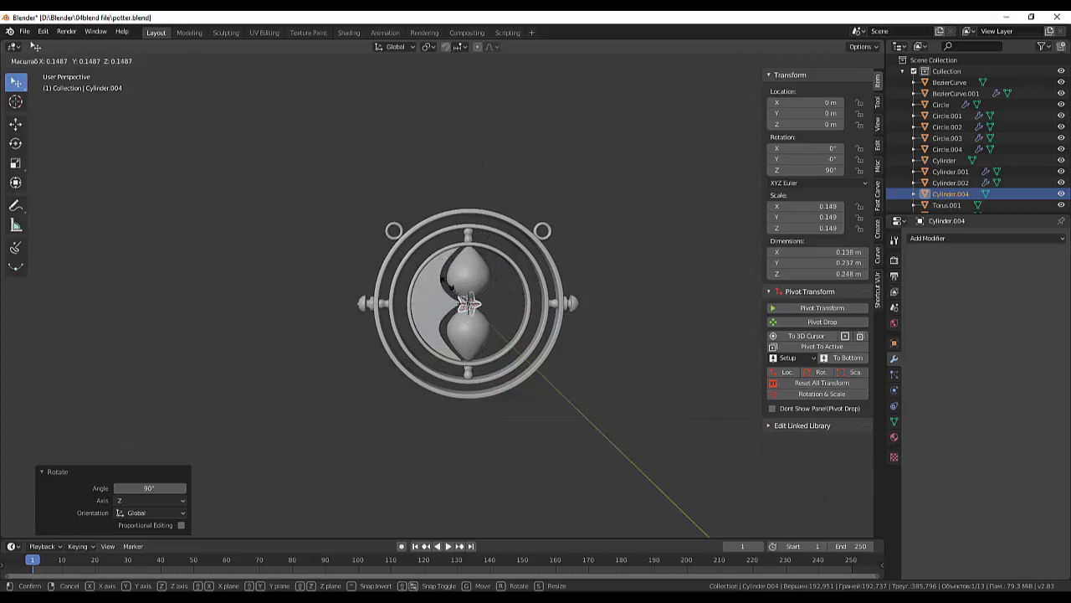
{"action": "left_click", "coordinate": [450, 284]}
{"action": "mouse_move", "coordinate": [543, 270]}
{"action": "middle_mouse_down"}
{"action": "mouse_move", "coordinate": [820, 274]}
{"action": "mouse_move", "coordinate": [735, 300]}
{"action": "mouse_move", "coordinate": [665, 307]}
{"action": "middle_mouse_up"}
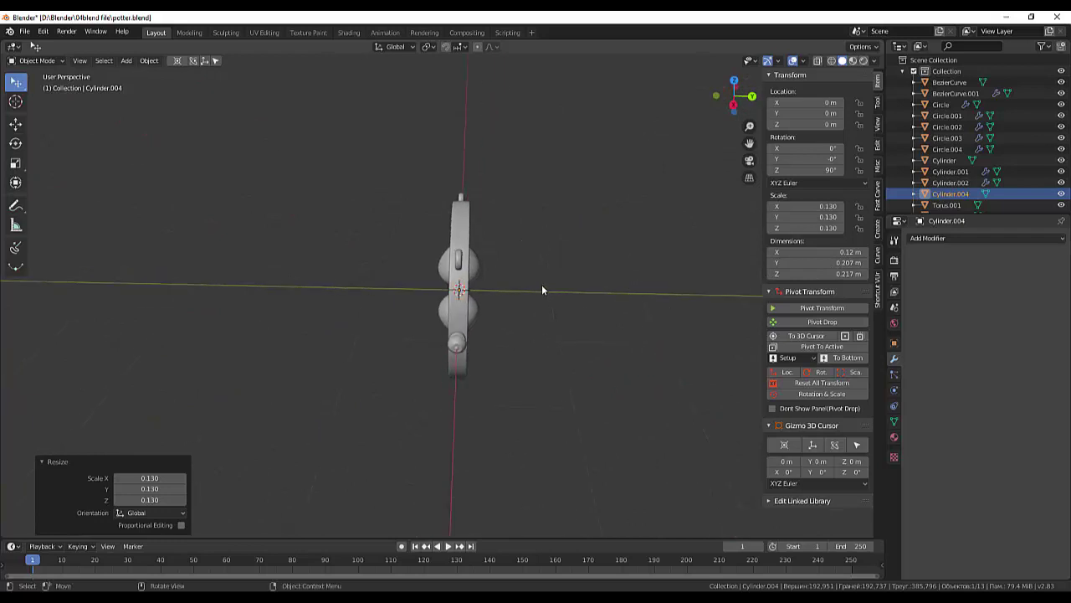
{"action": "key", "text": "s"}
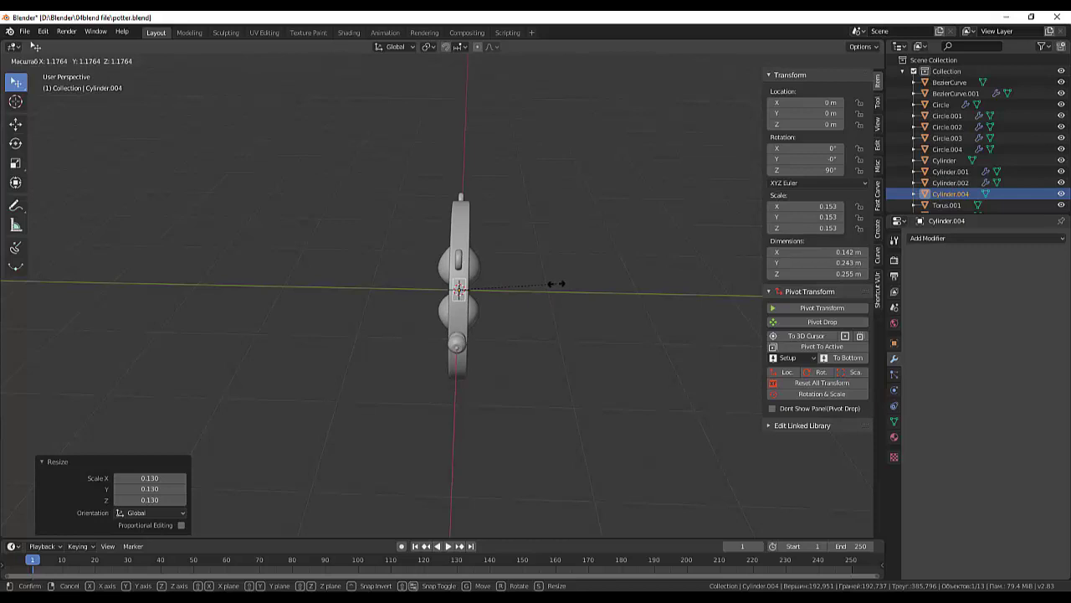
{"action": "key", "text": "y"}
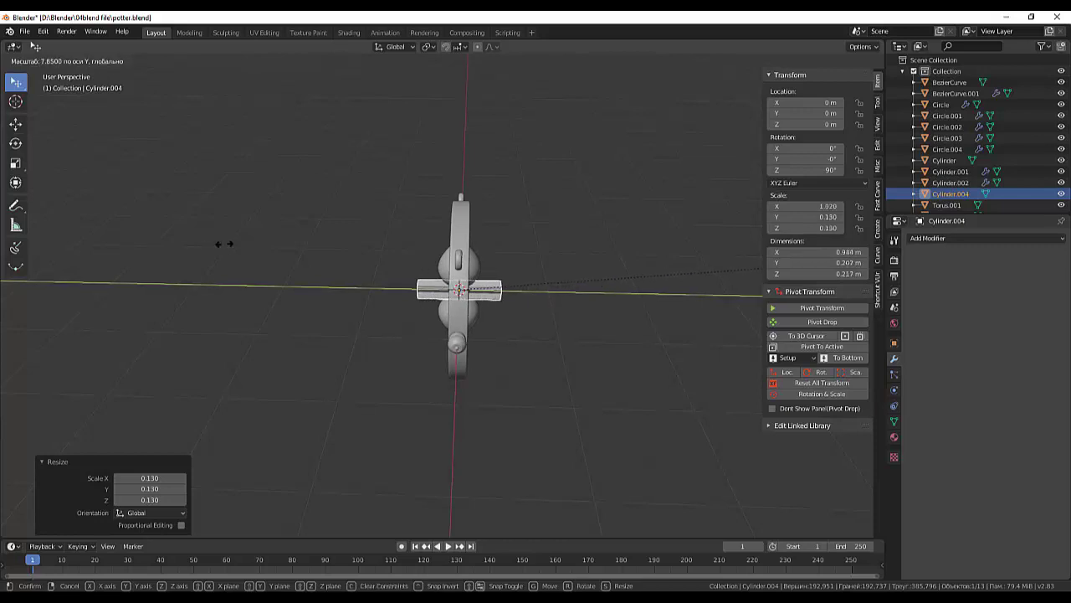
{"action": "left_click", "coordinate": [117, 285]}
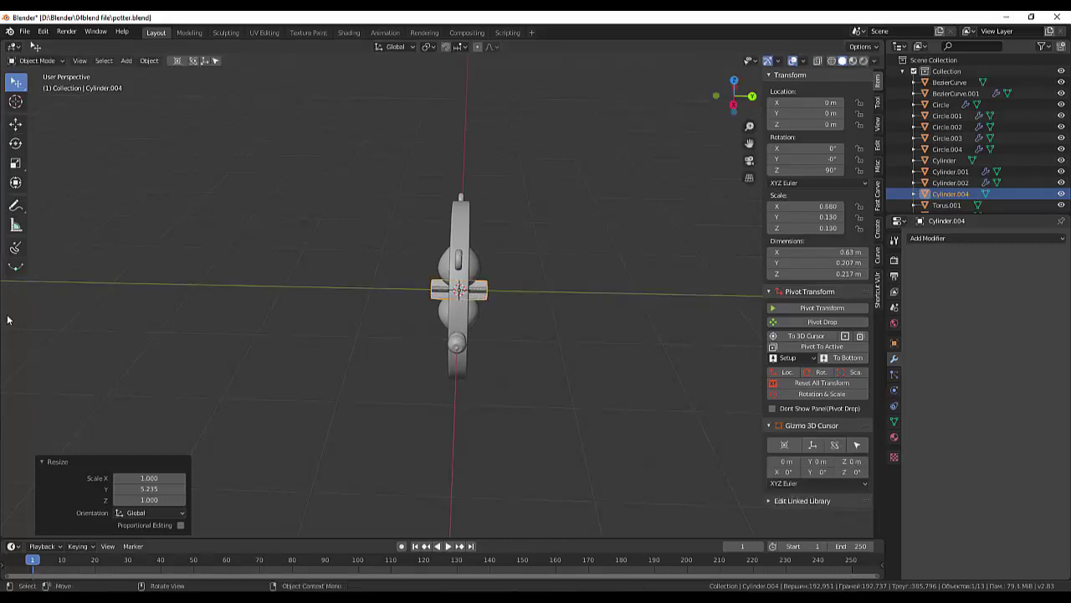
{"action": "mouse_move", "coordinate": [100, 325]}
{"action": "middle_mouse_down"}
{"action": "mouse_move", "coordinate": [189, 316]}
{"action": "mouse_move", "coordinate": [287, 272]}
{"action": "middle_mouse_up"}
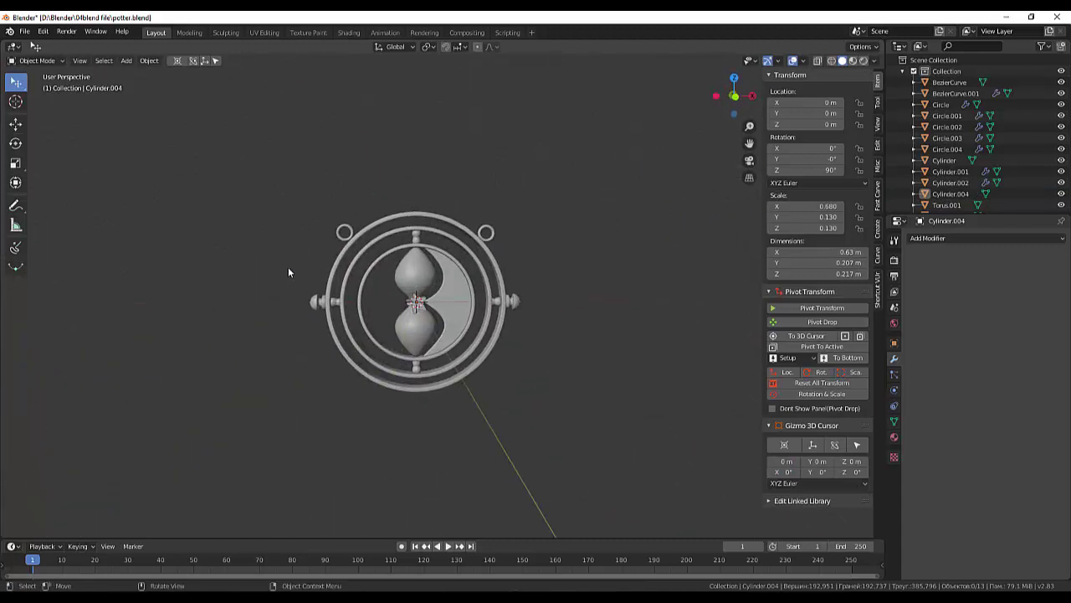
Step: In front view, move the star from the hourglass centre onto the crescent panel
{"action": "key", "text": "KP_1"}
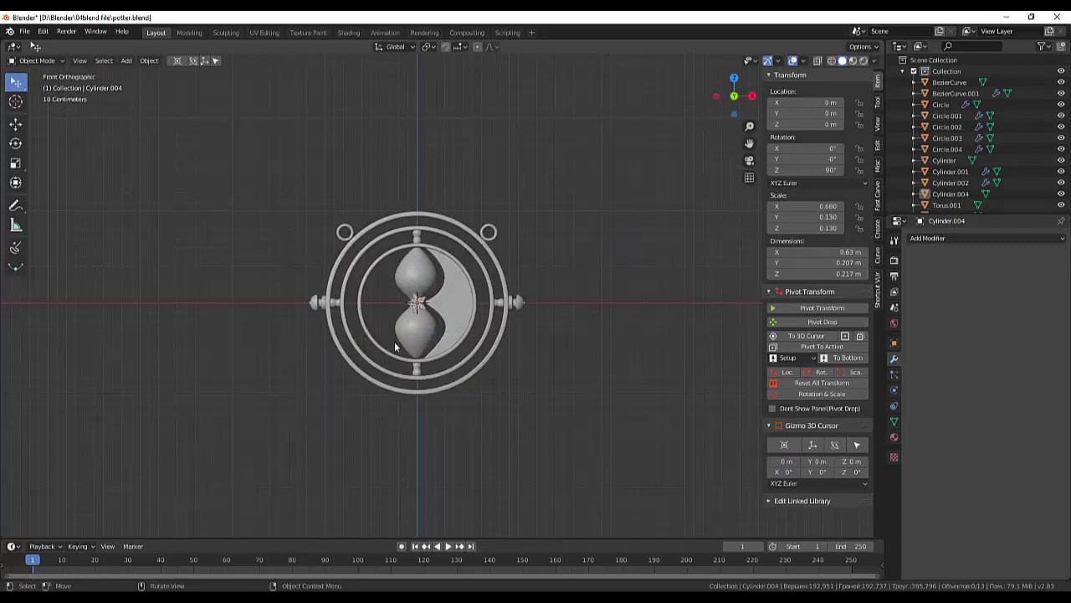
{"action": "scroll", "coordinate": [370, 328], "scroll_direction": "up", "scroll_amount": 1}
{"action": "scroll", "coordinate": [370, 327], "scroll_direction": "up", "scroll_amount": 3}
{"action": "scroll", "coordinate": [369, 322], "scroll_direction": "up", "scroll_amount": 2}
{"action": "left_click", "coordinate": [381, 312]}
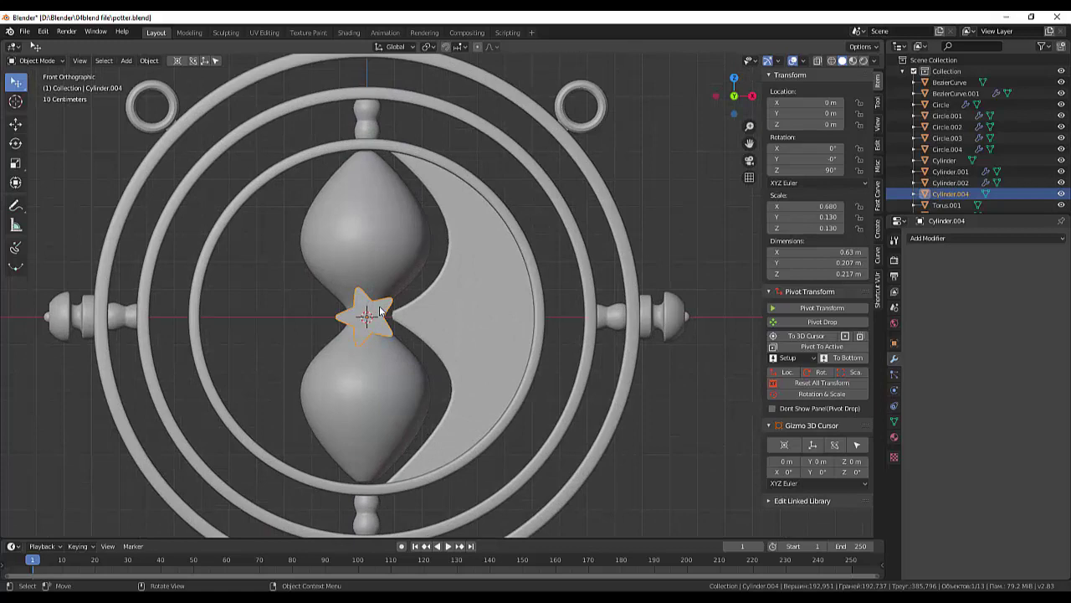
{"action": "left_click_drag", "start_coordinate": [380, 311], "coordinate": [475, 313]}
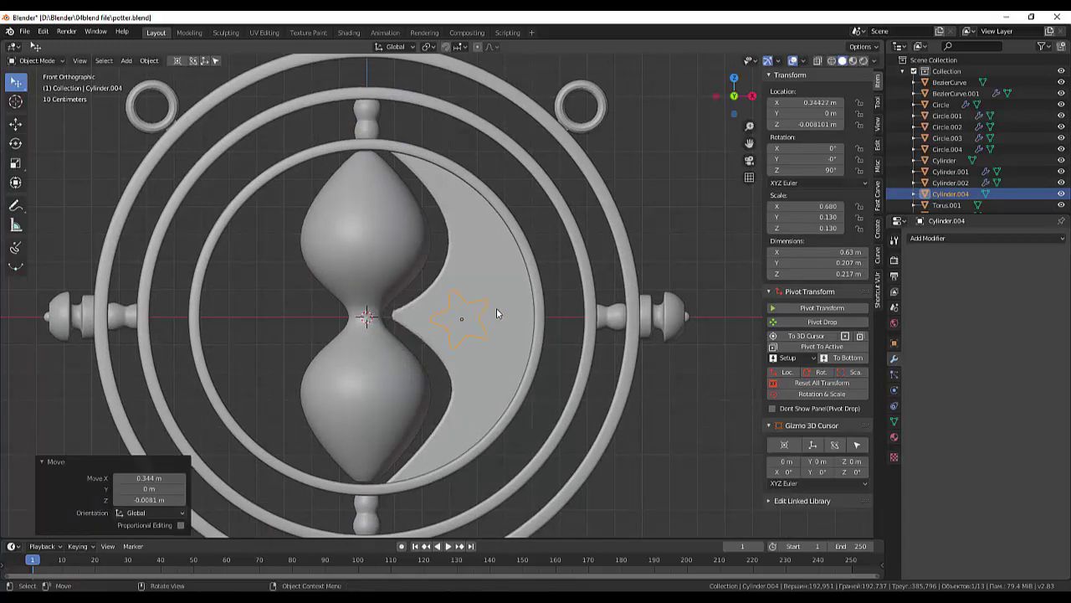
{"action": "mouse_move", "coordinate": [496, 313]}
{"action": "middle_mouse_down"}
{"action": "mouse_move", "coordinate": [493, 341]}
{"action": "mouse_move", "coordinate": [496, 319]}
{"action": "middle_mouse_up"}
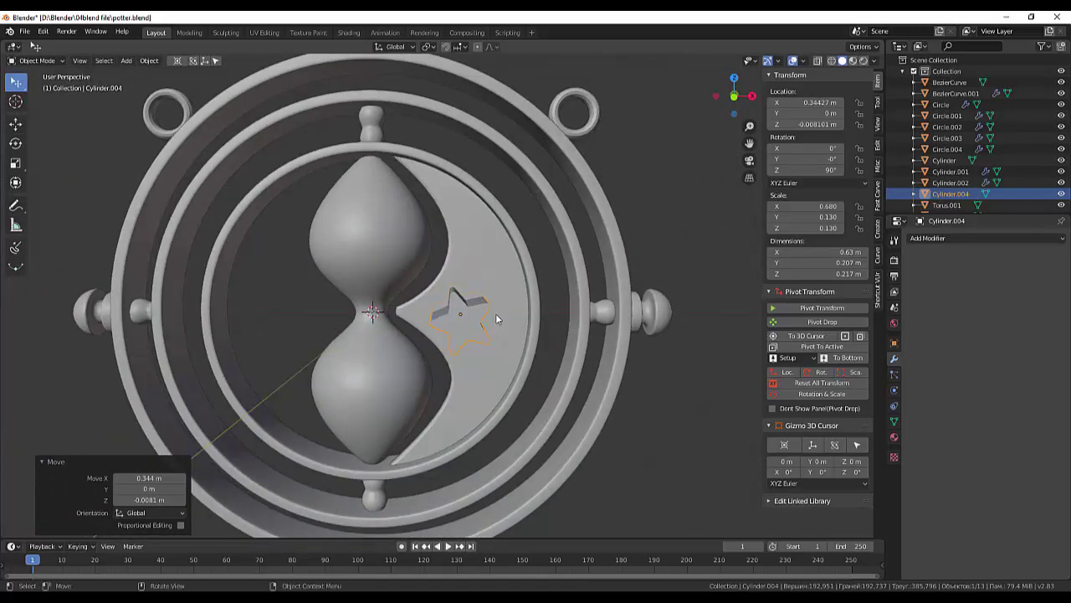
{"action": "key", "text": "KP_1"}
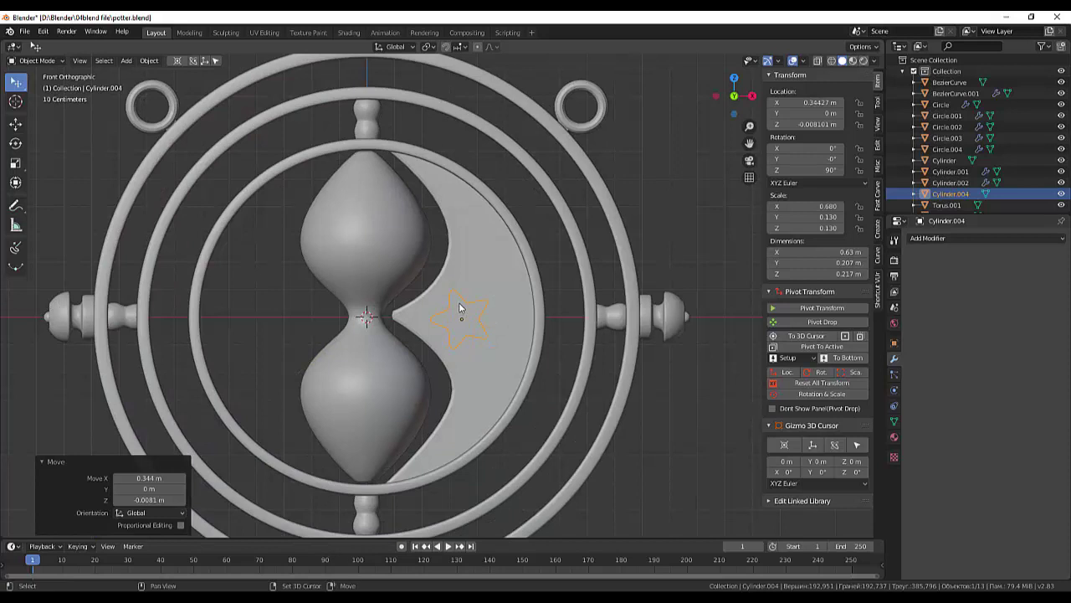
Step: Duplicate the star above the first, rotate it -71.6°, and shrink it to 0.475
{"action": "key", "text": "shift+d"}
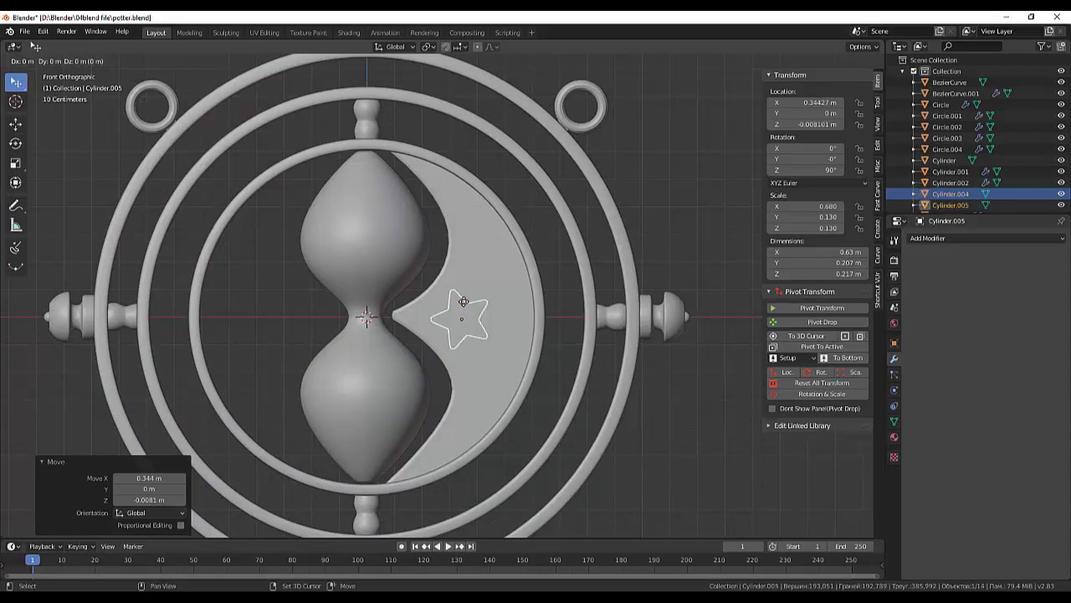
{"action": "left_click", "coordinate": [481, 236]}
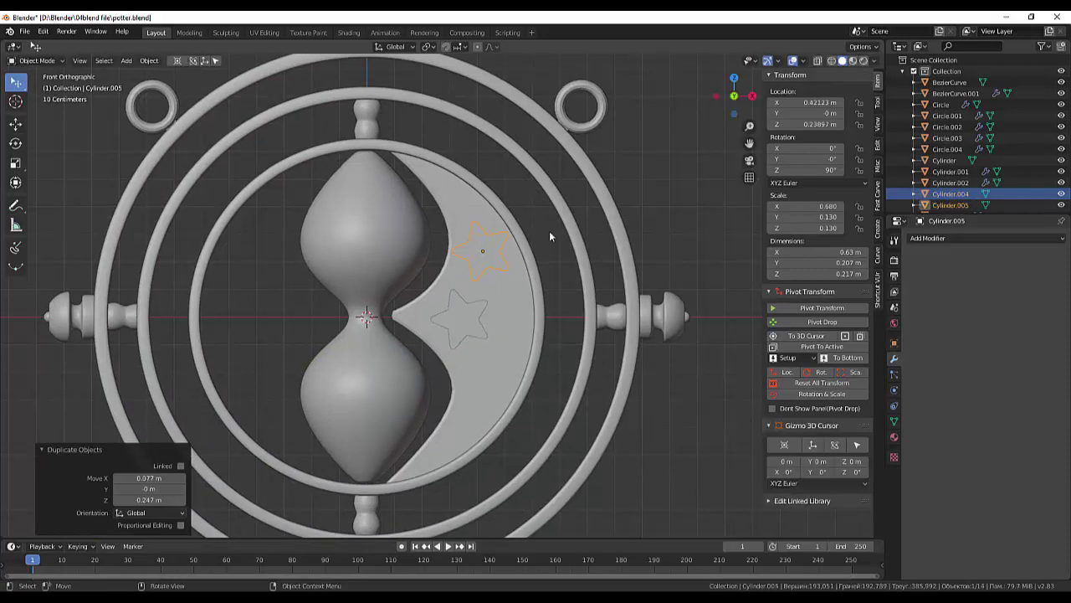
{"action": "key", "text": "r"}
{"action": "left_click", "coordinate": [485, 192]}
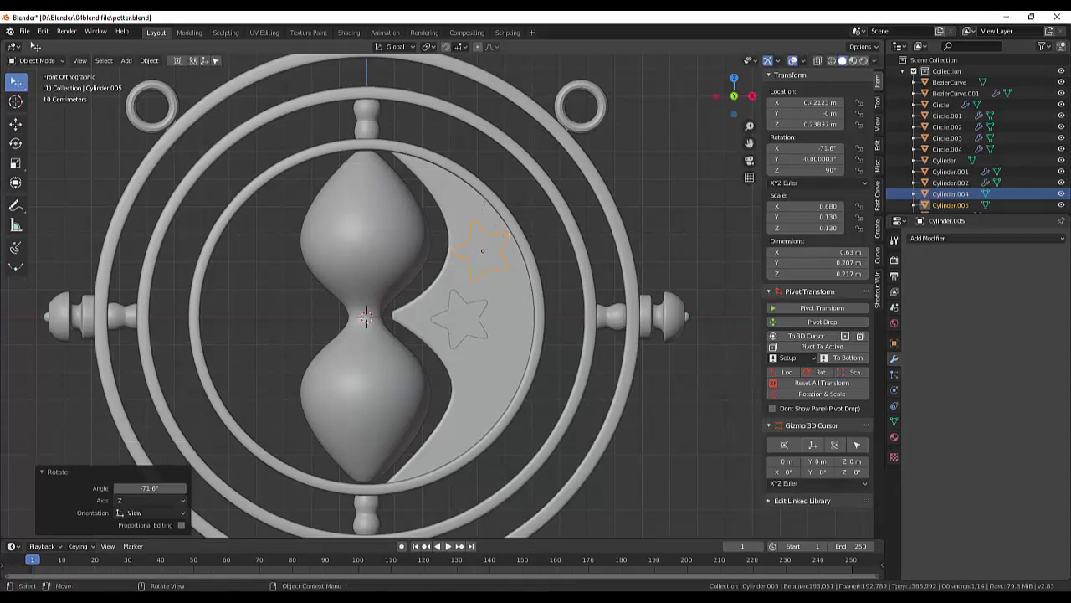
{"action": "key", "text": "s"}
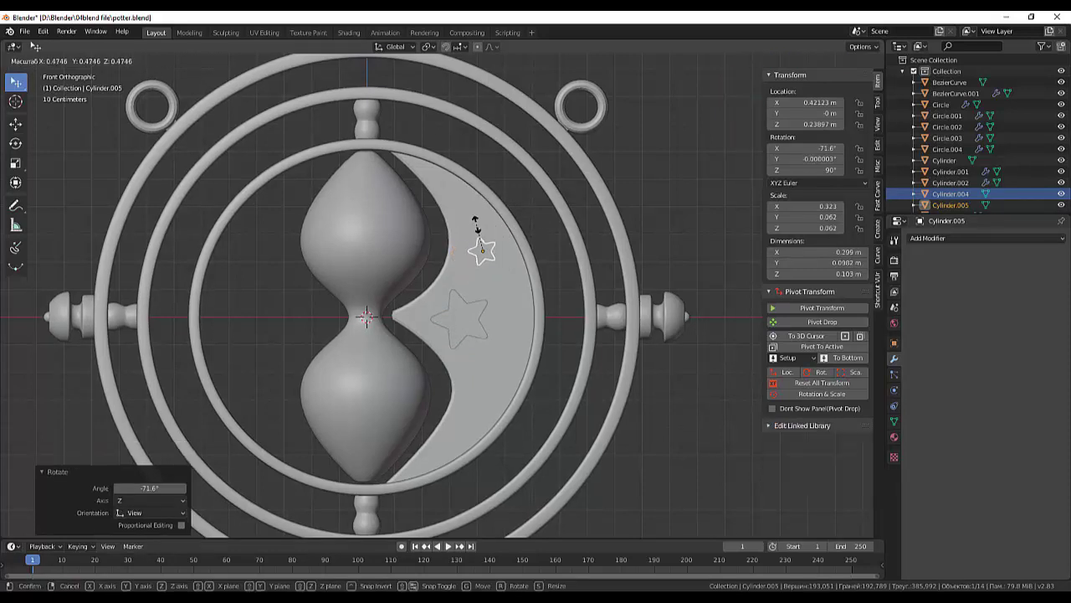
{"action": "left_click", "coordinate": [478, 228]}
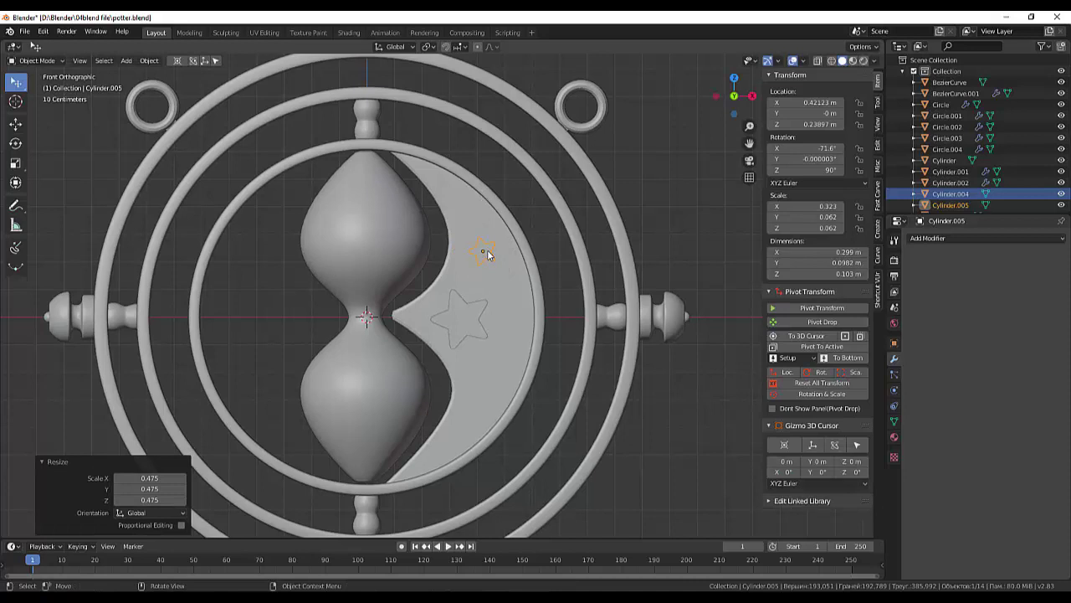
Step: Add a smaller, rotated star copy near the crescent's top
{"action": "key", "text": "shift+d"}
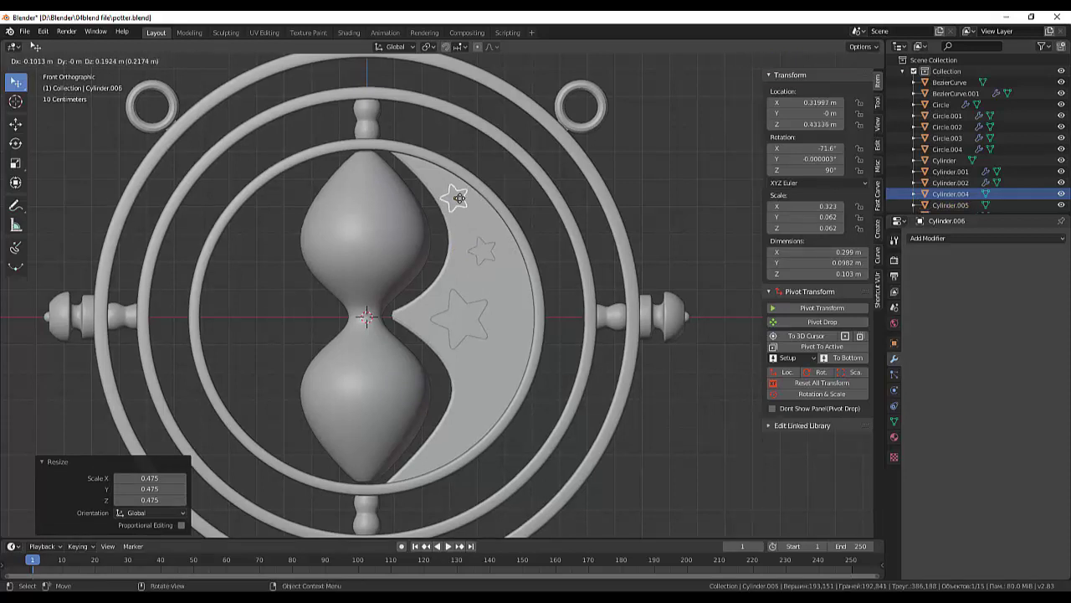
{"action": "left_click", "coordinate": [460, 198]}
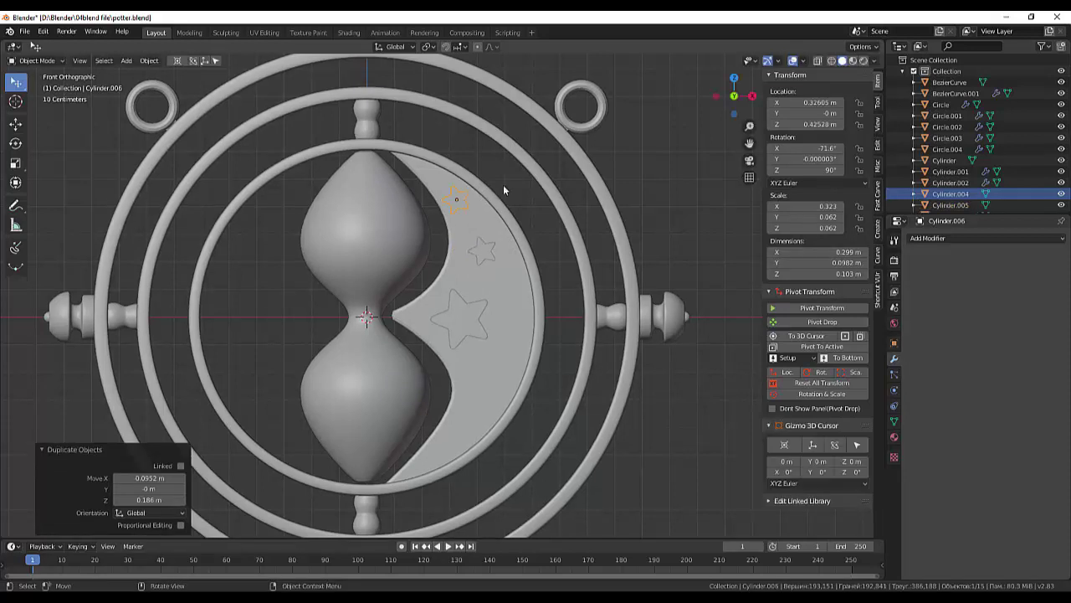
{"action": "key", "text": "r"}
{"action": "left_click", "coordinate": [482, 176]}
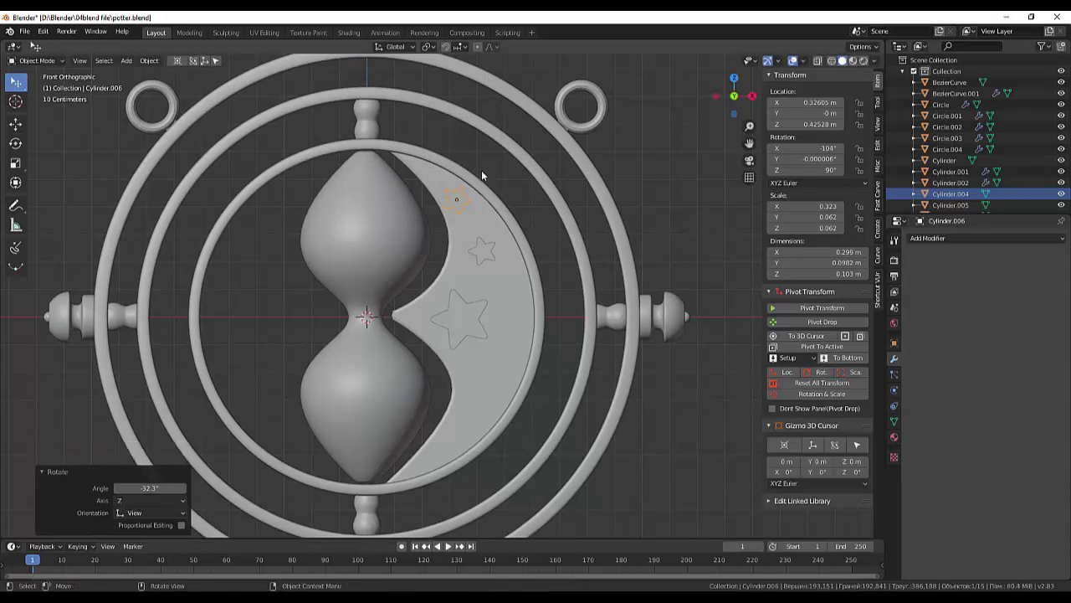
{"action": "key", "text": "s"}
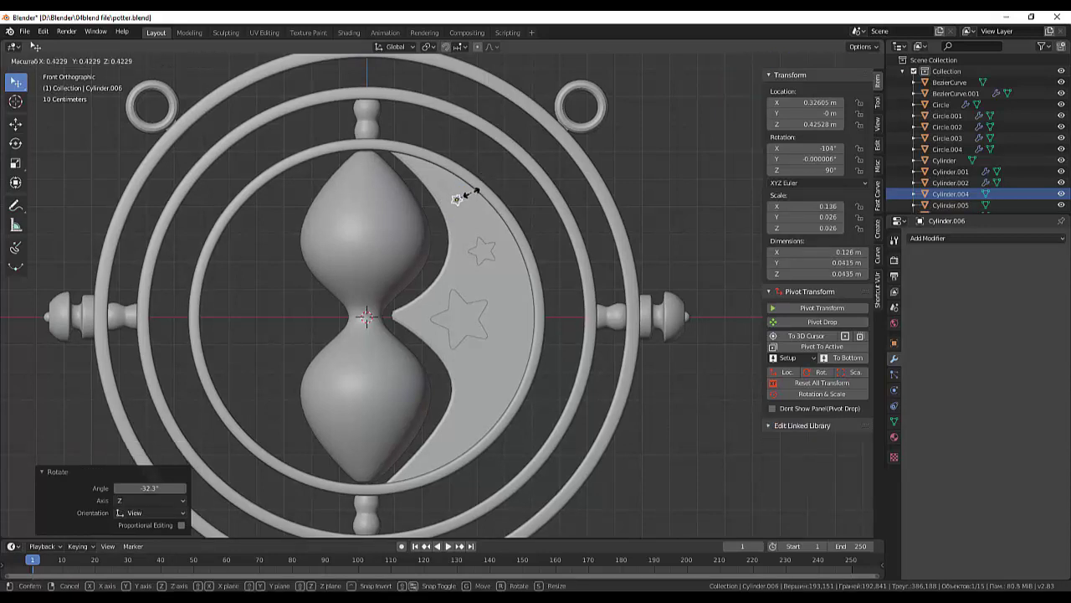
{"action": "left_click", "coordinate": [474, 188]}
Step: Duplicate the small upper star low on the crescent and rotate it
{"action": "left_click", "coordinate": [475, 319]}
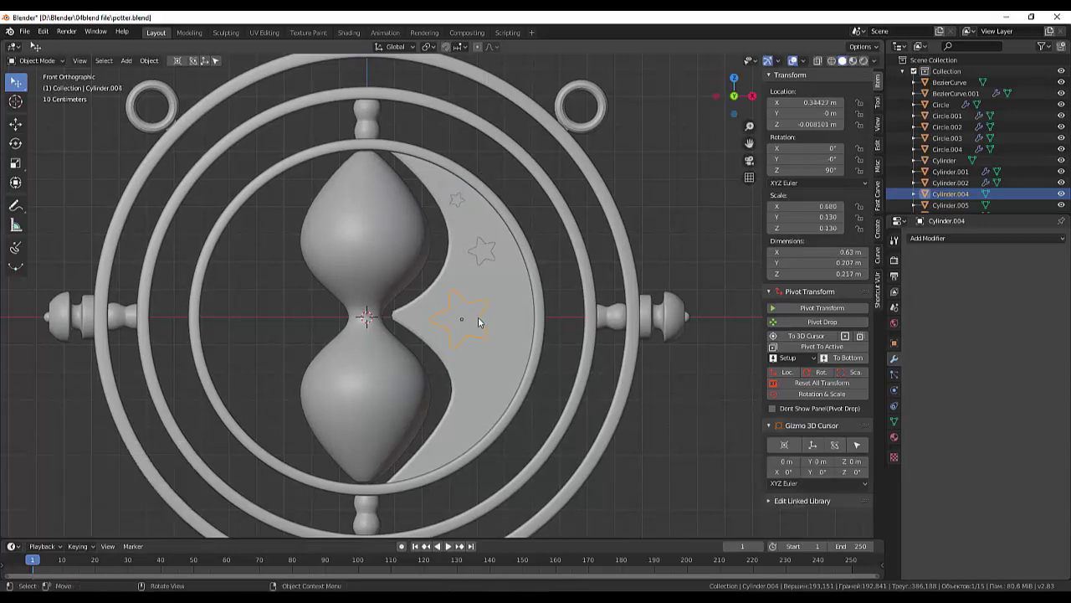
{"action": "left_click", "coordinate": [489, 249]}
{"action": "key", "text": "shift+d"}
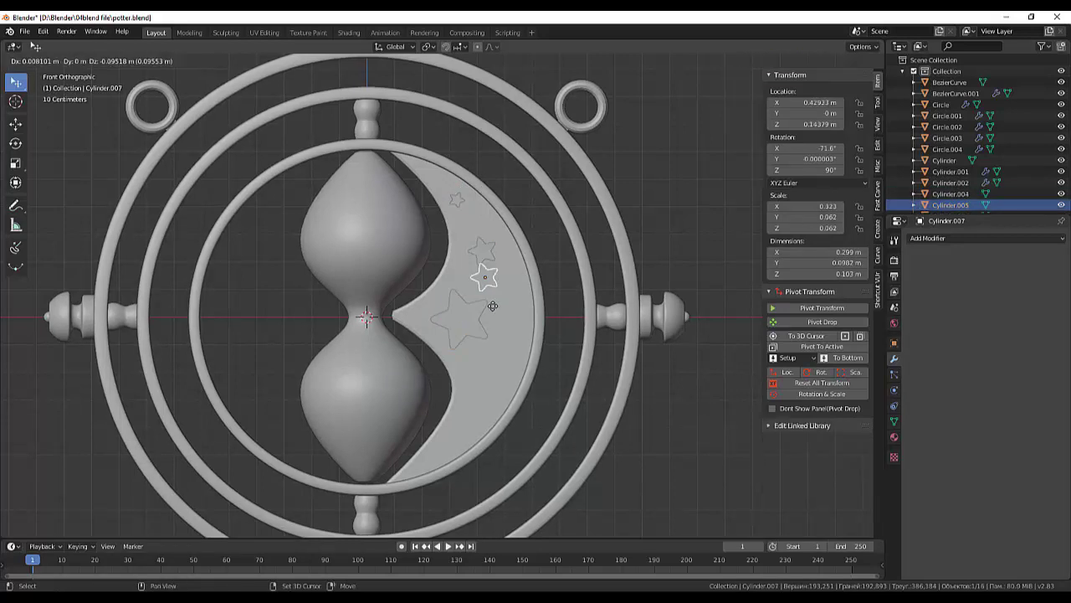
{"action": "left_click", "coordinate": [502, 367]}
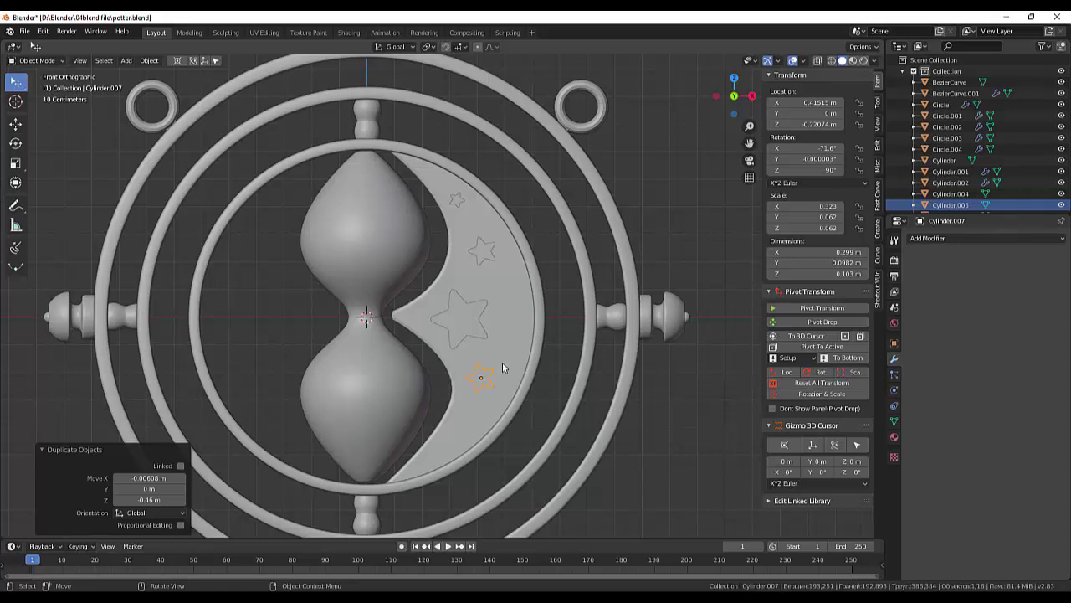
{"action": "key", "text": "r"}
{"action": "left_click", "coordinate": [496, 350]}
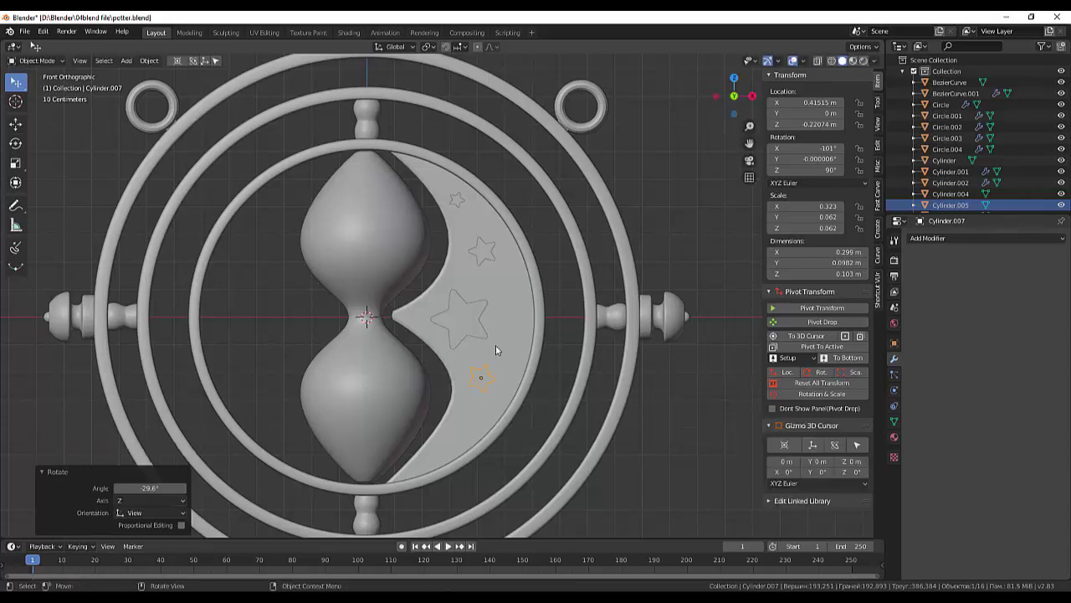
Step: Duplicate the tiny top star beside the hourglass neck and rotate it
{"action": "left_click", "coordinate": [457, 200]}
{"action": "key", "text": "shift+d"}
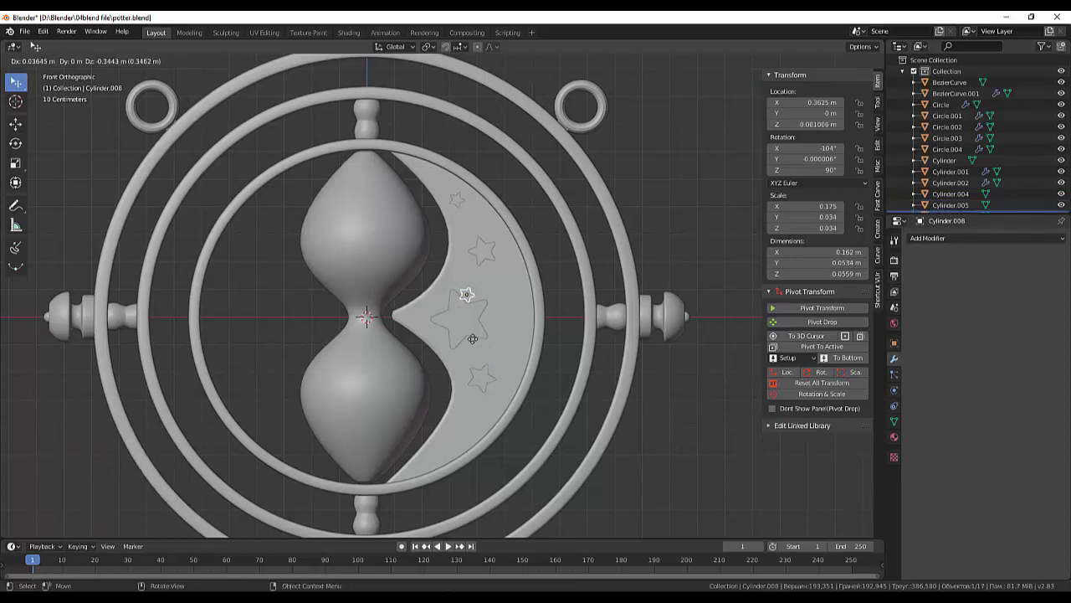
{"action": "left_click", "coordinate": [417, 318]}
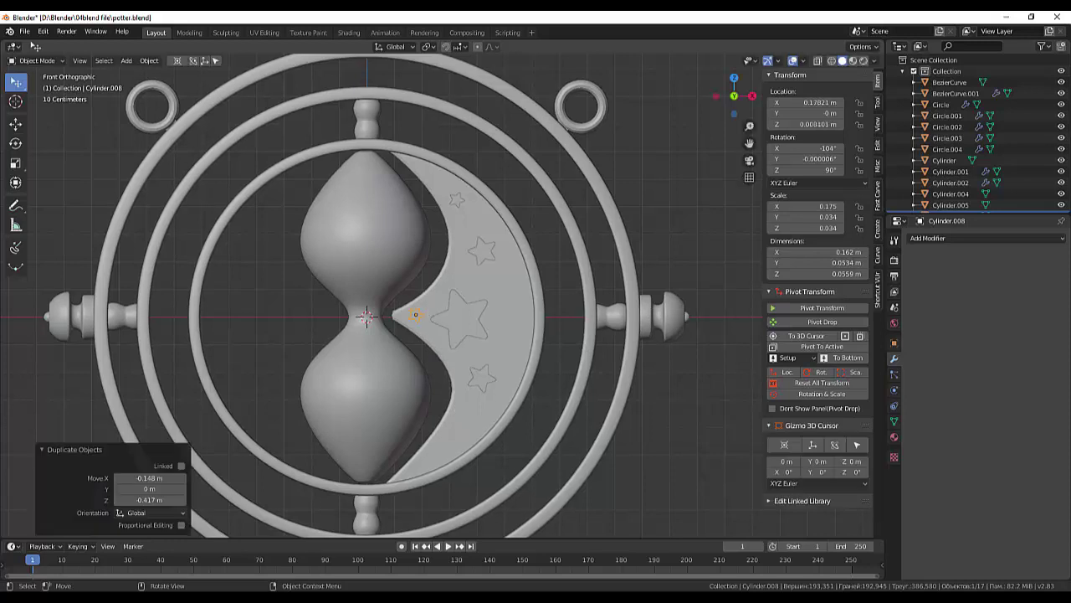
{"action": "key", "text": "r"}
{"action": "left_click", "coordinate": [415, 319]}
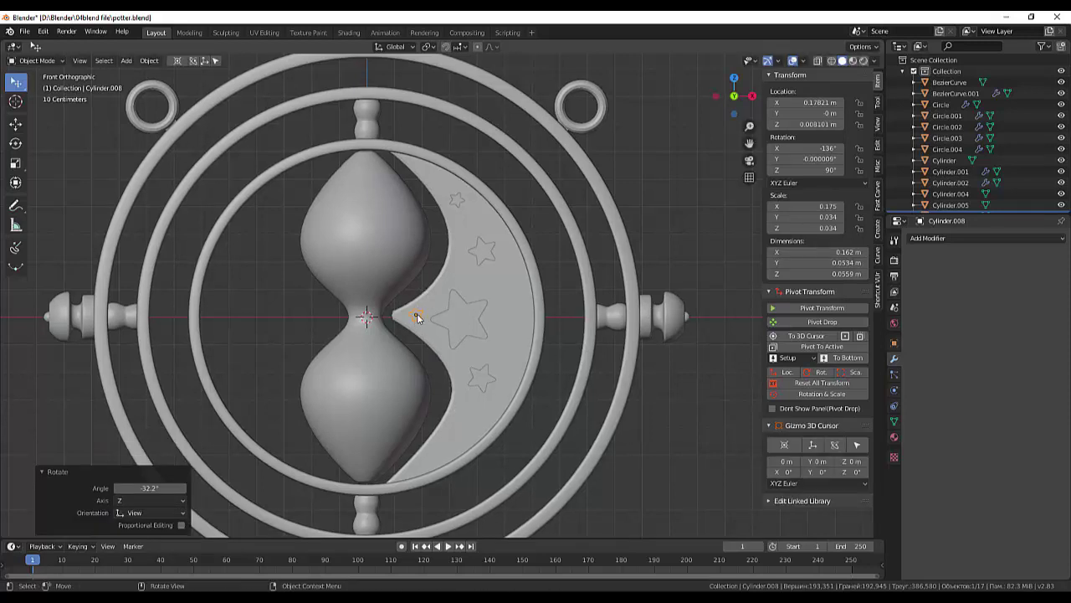
Step: Add a rotated copy of the upper-right small star right of the large star, then select the large star
{"action": "left_click", "coordinate": [484, 251]}
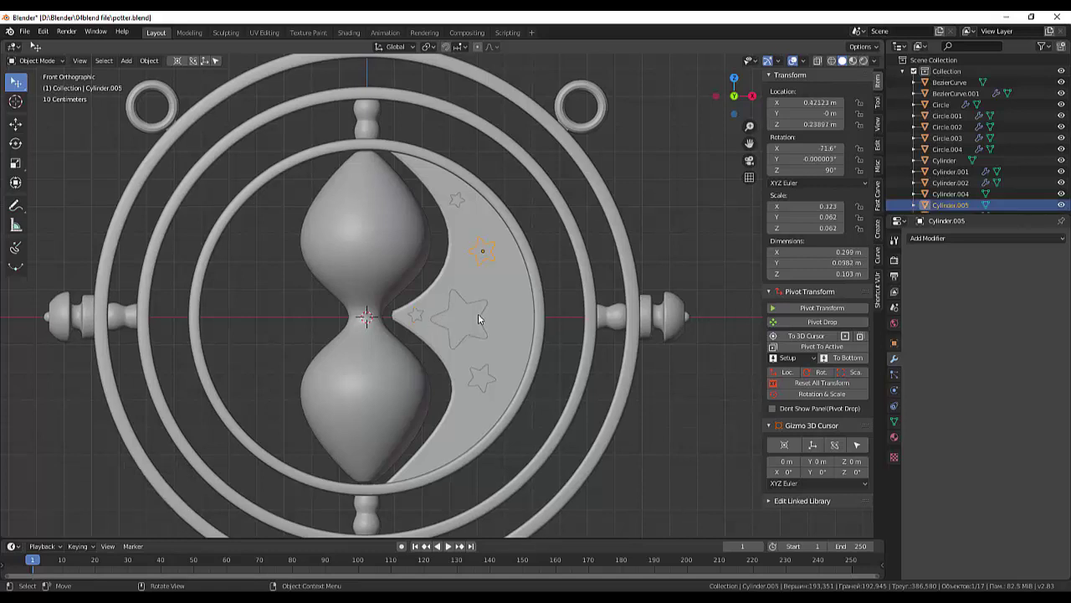
{"action": "key", "text": "shift+d"}
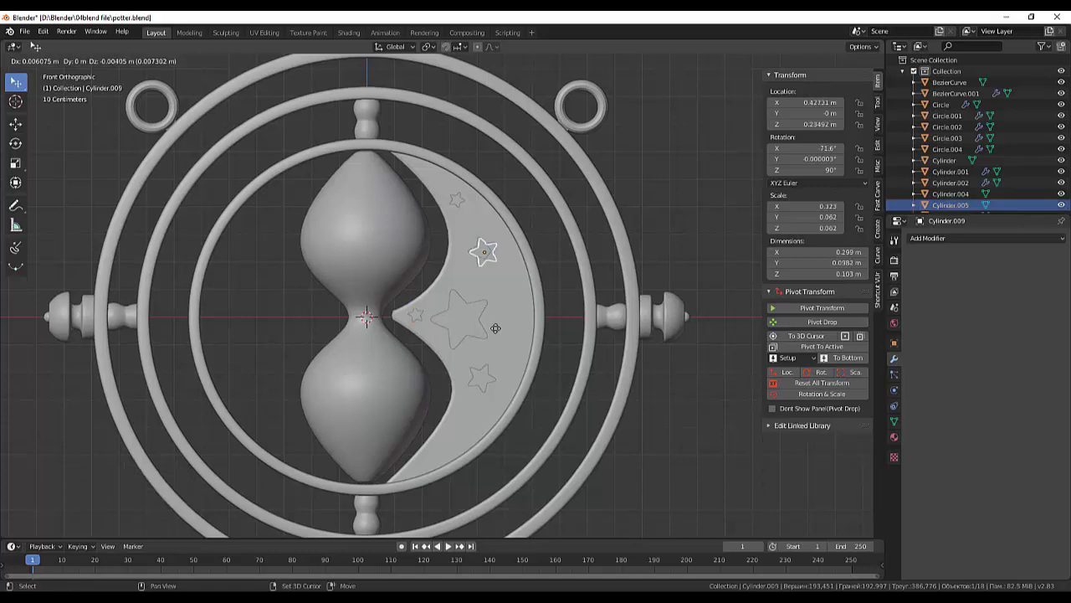
{"action": "left_click", "coordinate": [509, 373]}
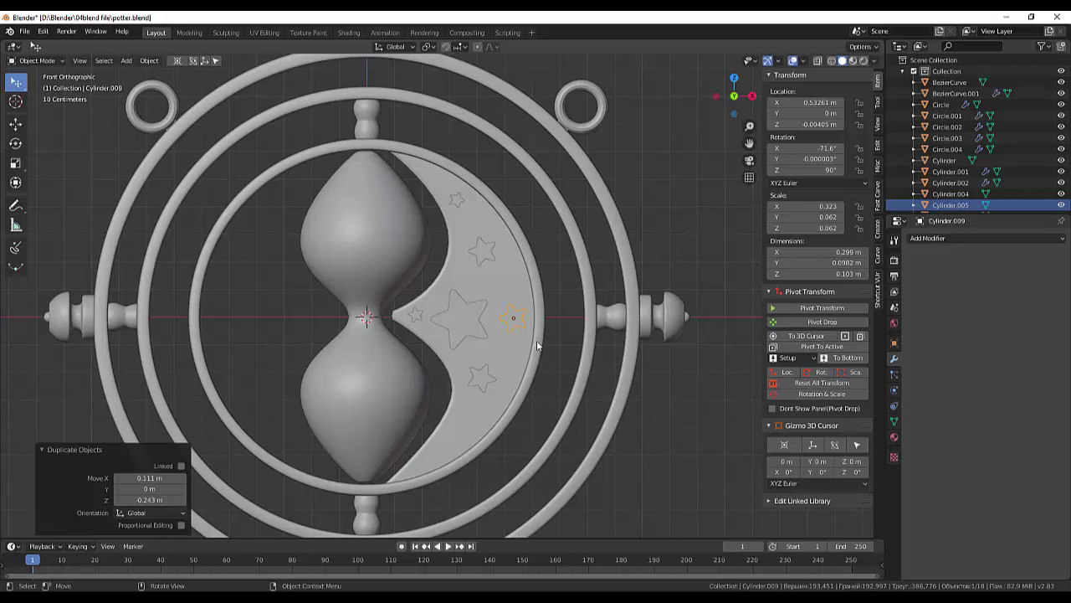
{"action": "key", "text": "r"}
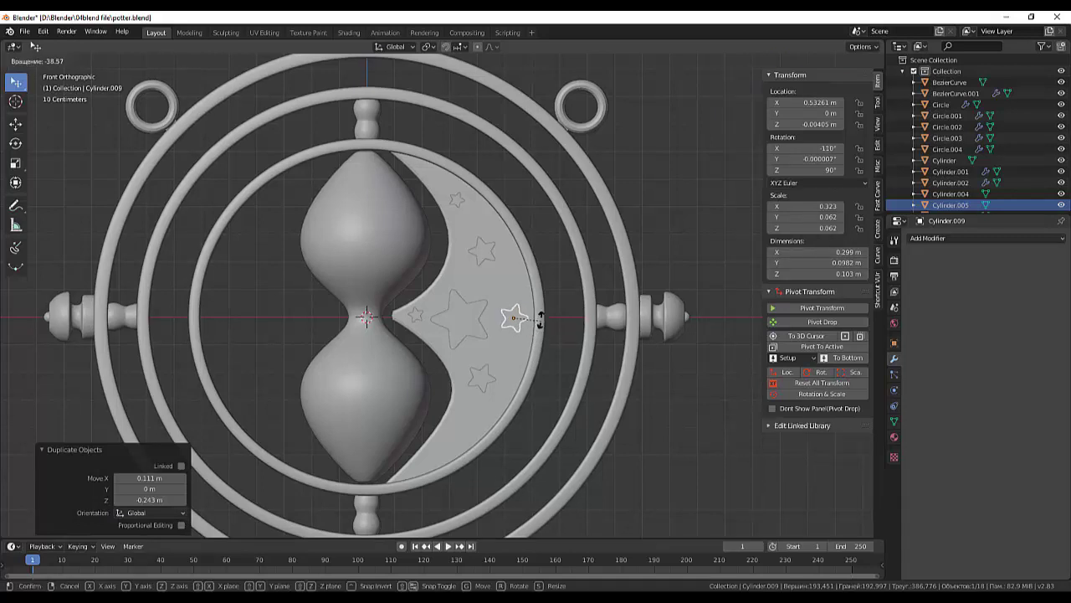
{"action": "left_click", "coordinate": [541, 328]}
{"action": "left_click", "coordinate": [482, 381]}
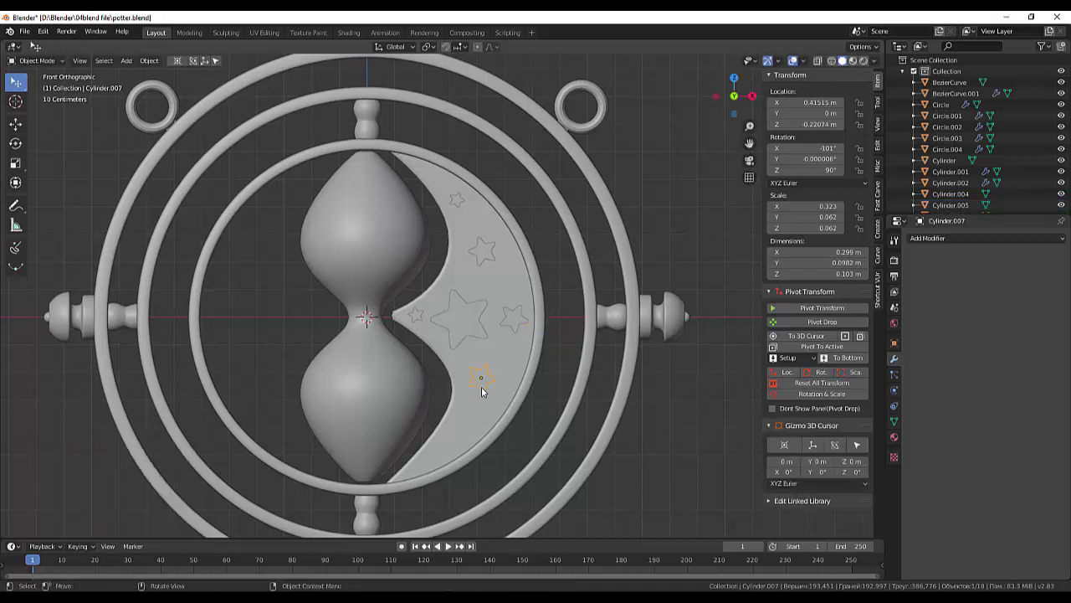
{"action": "left_click", "coordinate": [469, 332]}
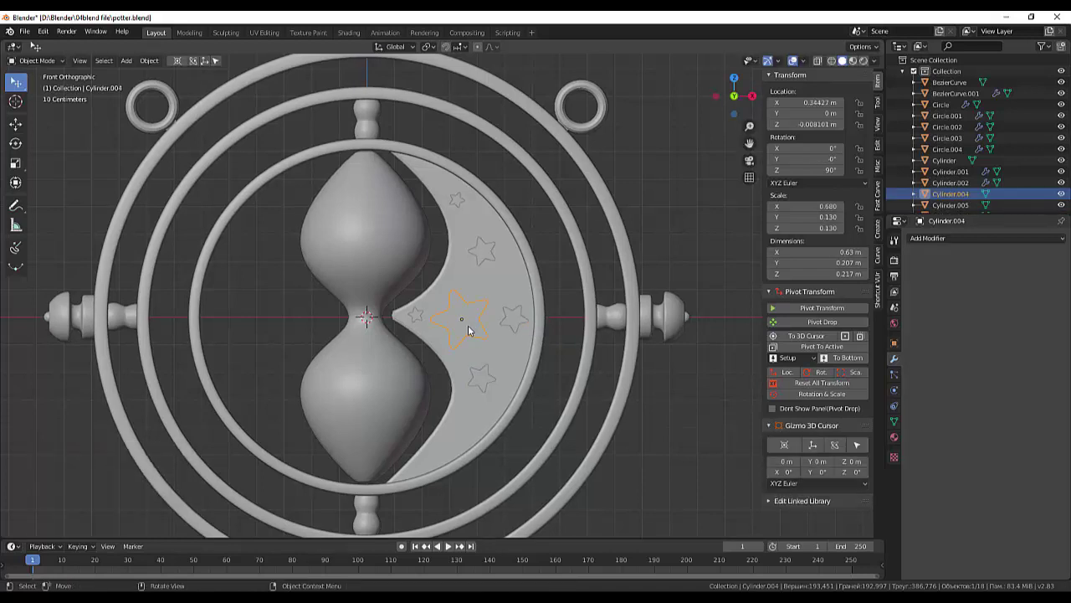
Step: Raise the large star slightly, then add a rotated copy at about a third its size near the crescent's lower edge
{"action": "key", "text": "g"}
{"action": "left_click", "coordinate": [473, 320]}
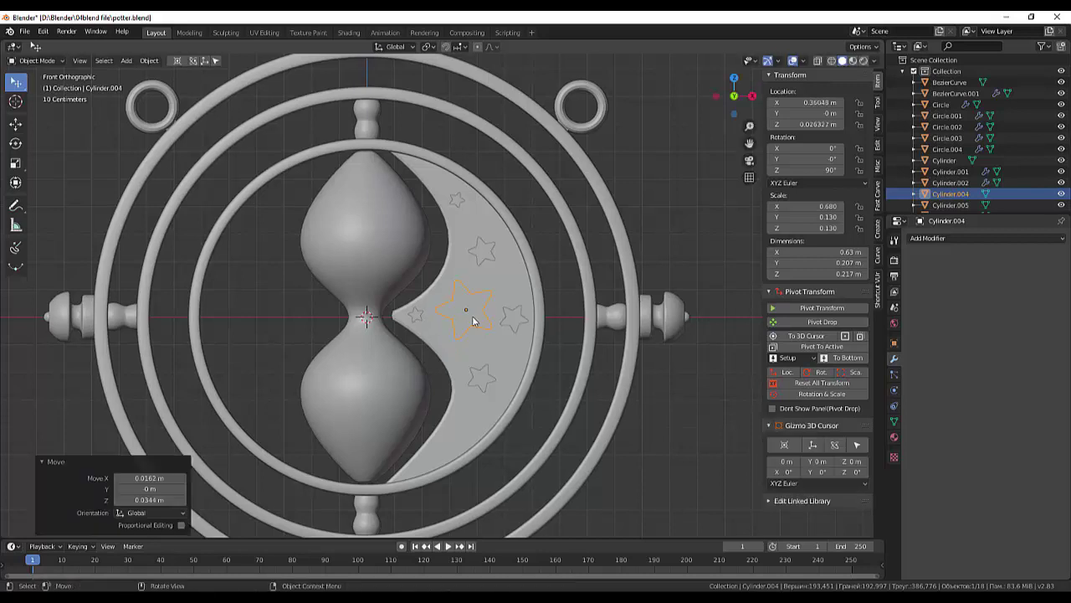
{"action": "key", "text": "shift"}
{"action": "key", "text": "shift+d"}
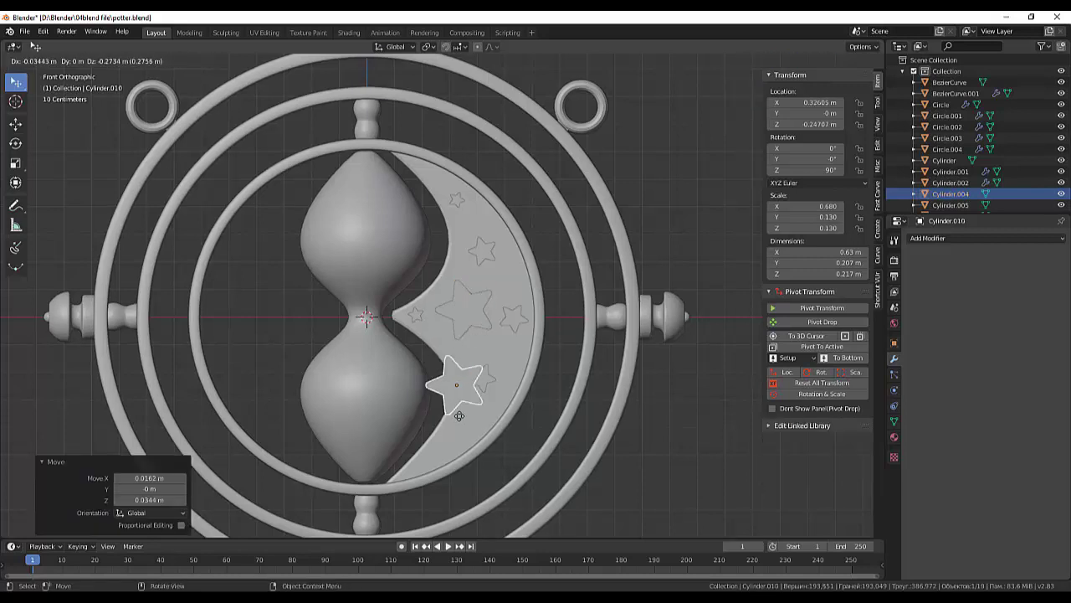
{"action": "left_click", "coordinate": [459, 438]}
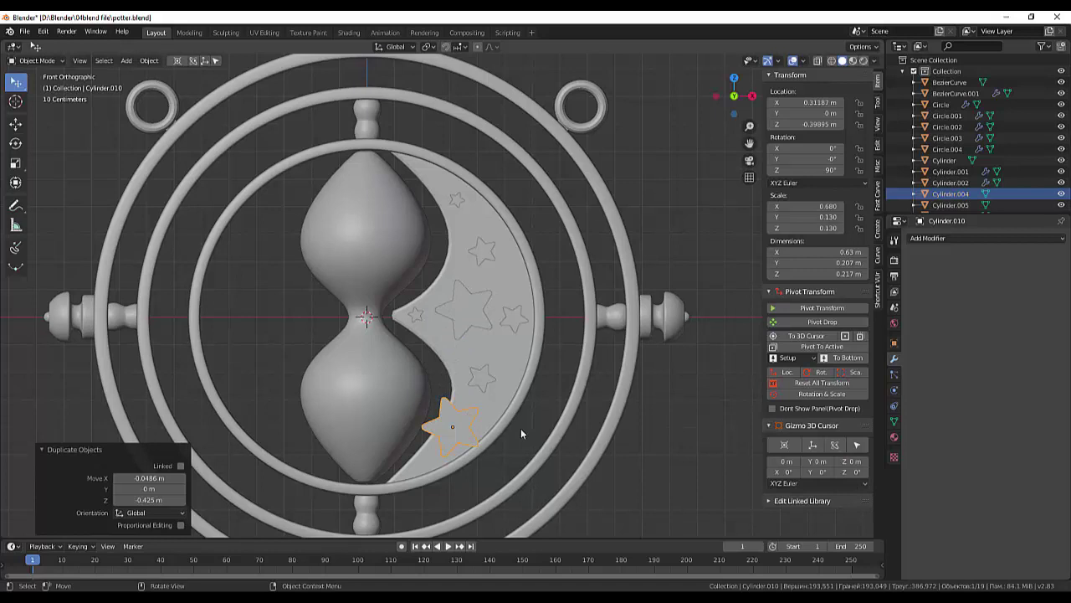
{"action": "key", "text": "s"}
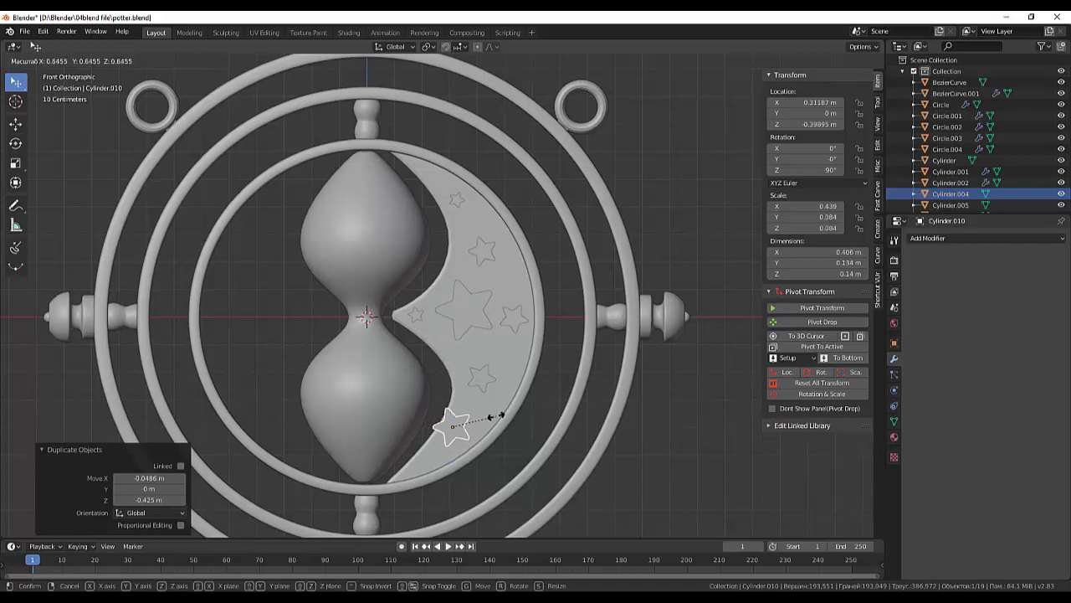
{"action": "left_click", "coordinate": [472, 410]}
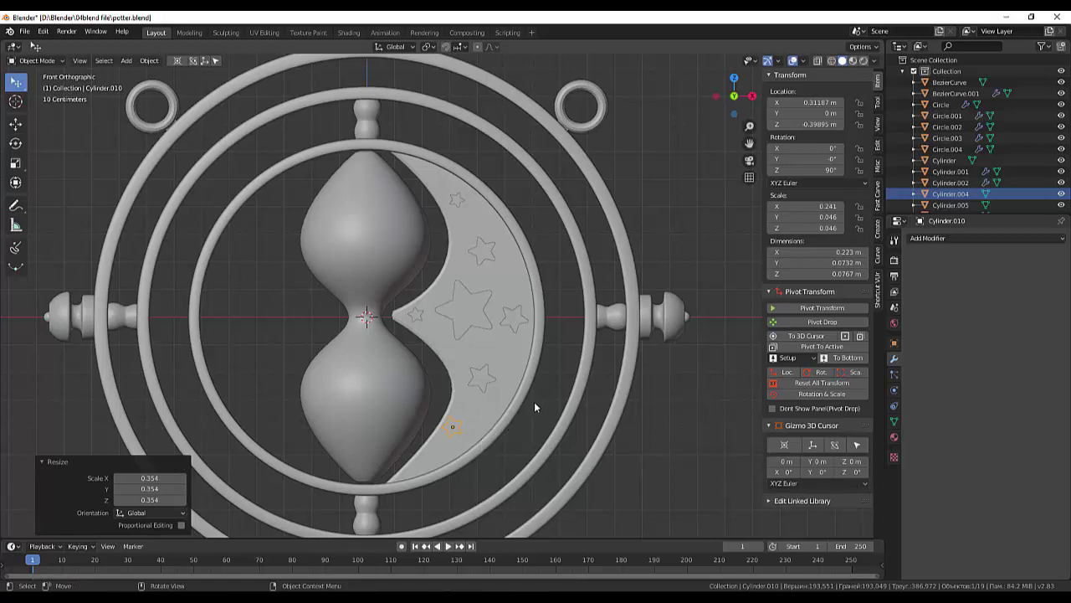
{"action": "key", "text": "r"}
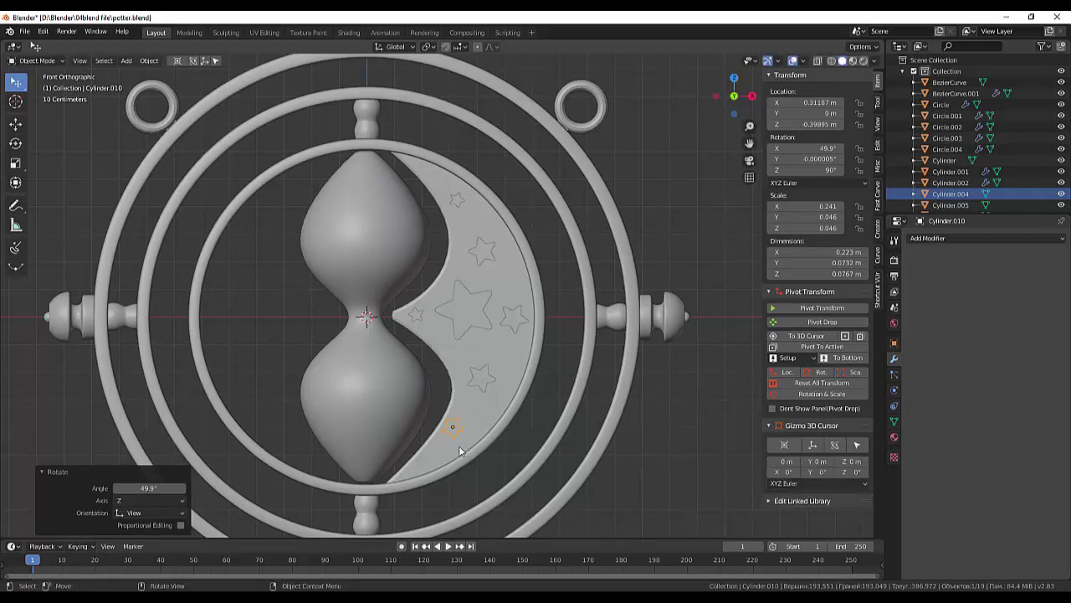
Step: Add a smaller star copy lower along the crescent and another copy mid-crescent
{"action": "key", "text": "shift"}
{"action": "key", "text": "shift+d"}
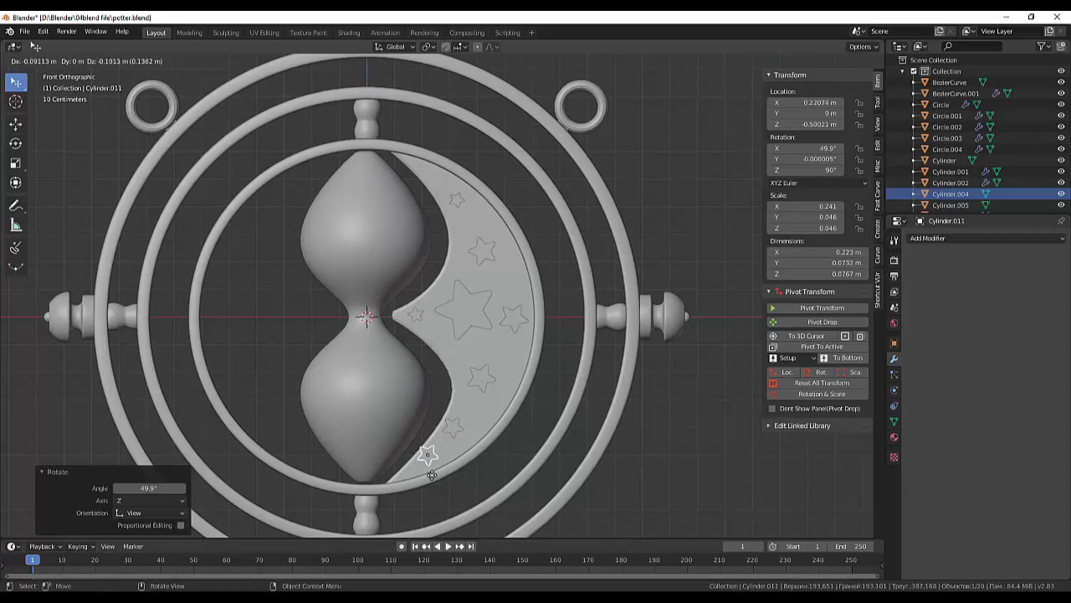
{"action": "left_click", "coordinate": [435, 456]}
{"action": "key", "text": "shift"}
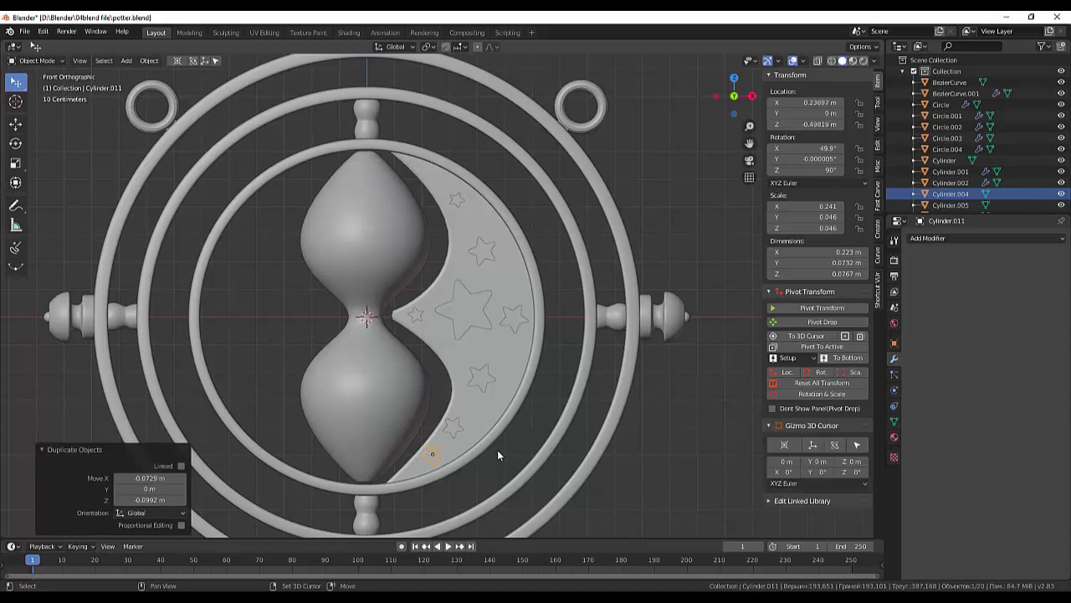
{"action": "key", "text": "s"}
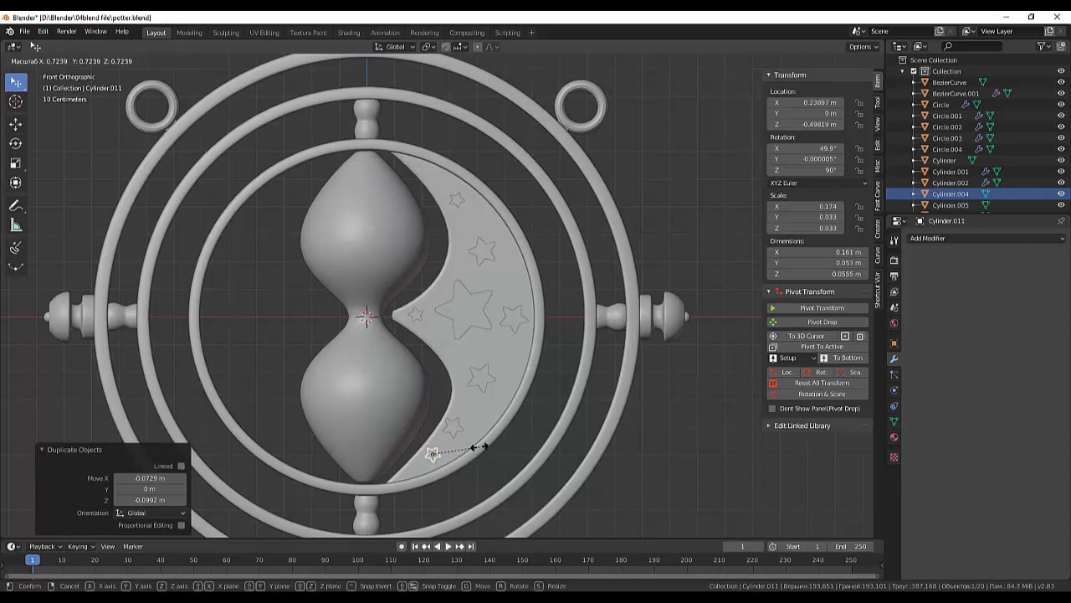
{"action": "left_click", "coordinate": [473, 447]}
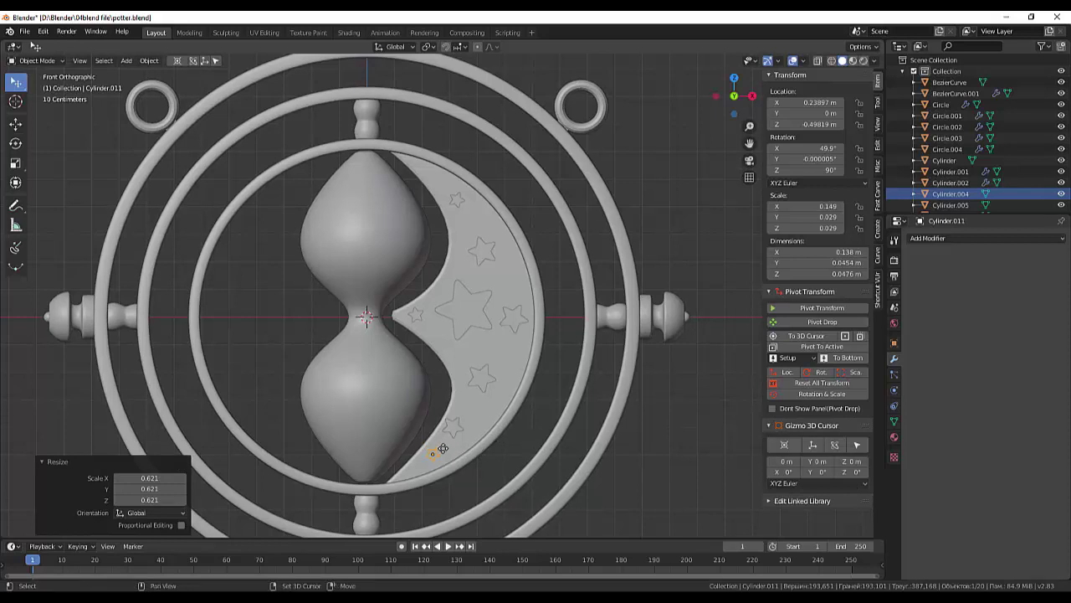
{"action": "key", "text": "shift+d"}
{"action": "left_click", "coordinate": [468, 356]}
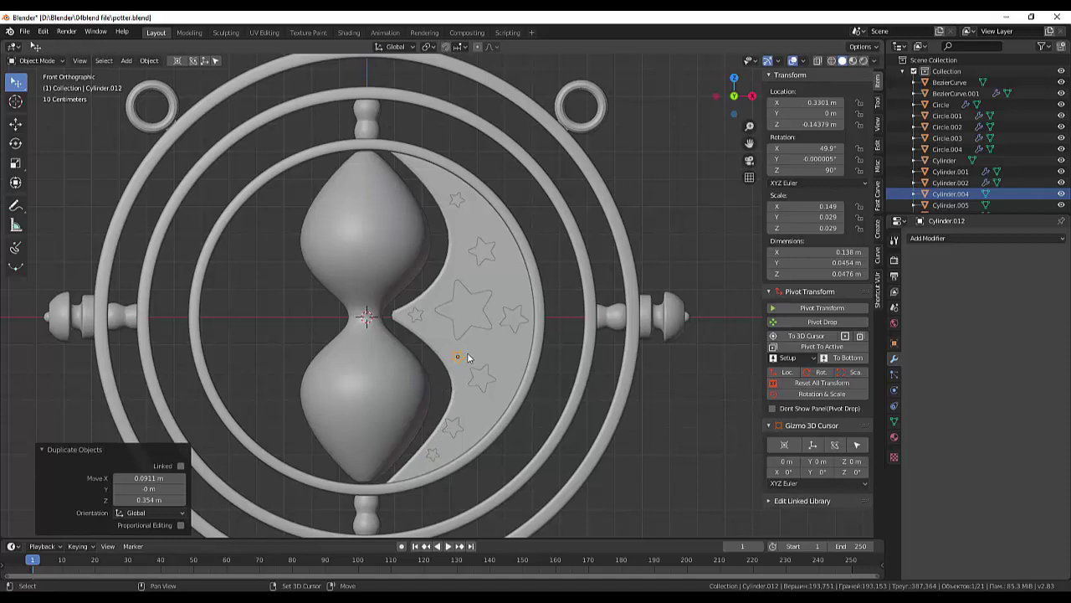
Step: Add a rotated tiny star copy beside the large star
{"action": "key", "text": "shift+d"}
{"action": "left_click", "coordinate": [521, 287]}
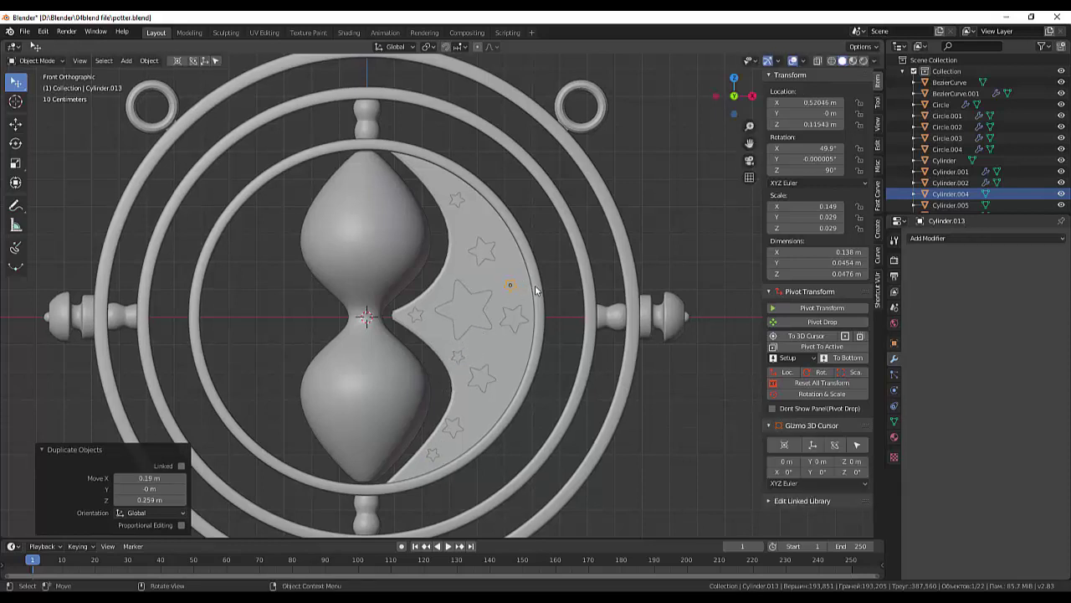
{"action": "key", "text": "r"}
{"action": "left_click", "coordinate": [525, 281]}
Step: Duplicate a small star lower on the crescent's right side, shrinking and rotating it
{"action": "left_click", "coordinate": [515, 324]}
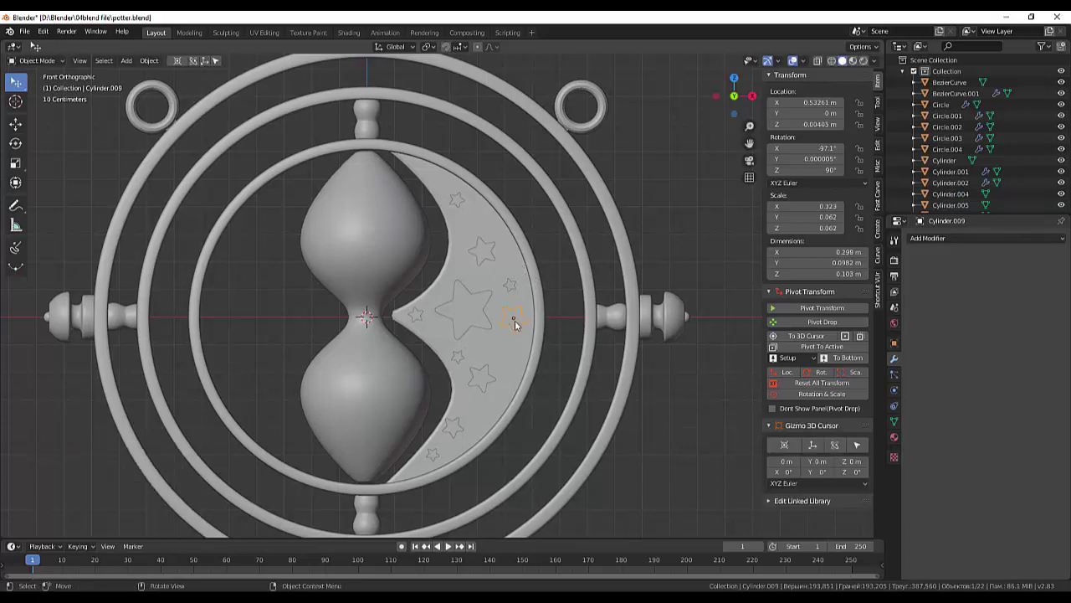
{"action": "key", "text": "shift+d"}
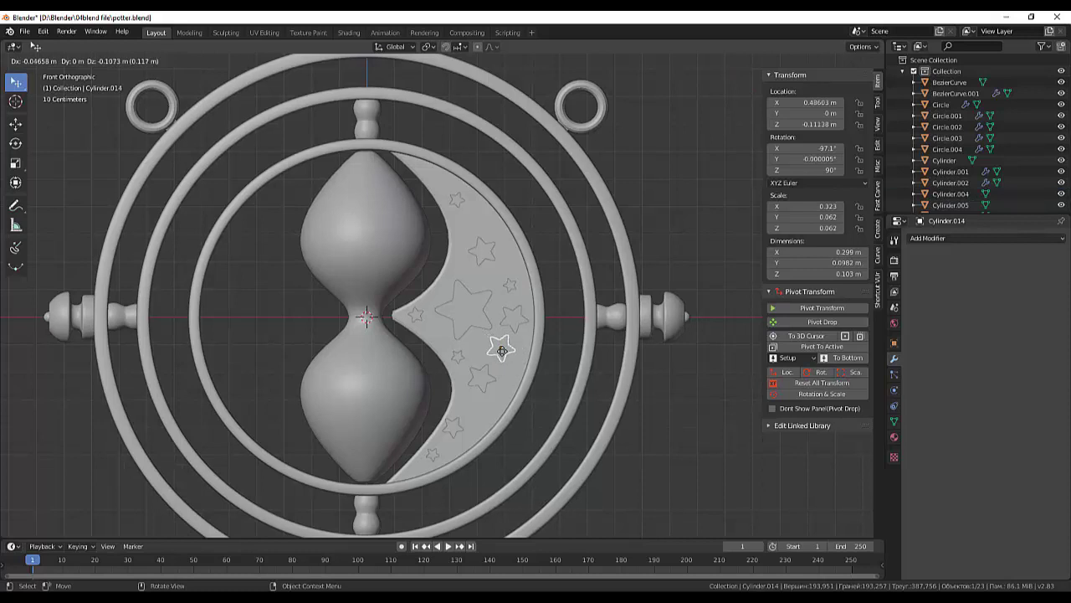
{"action": "left_click", "coordinate": [510, 358]}
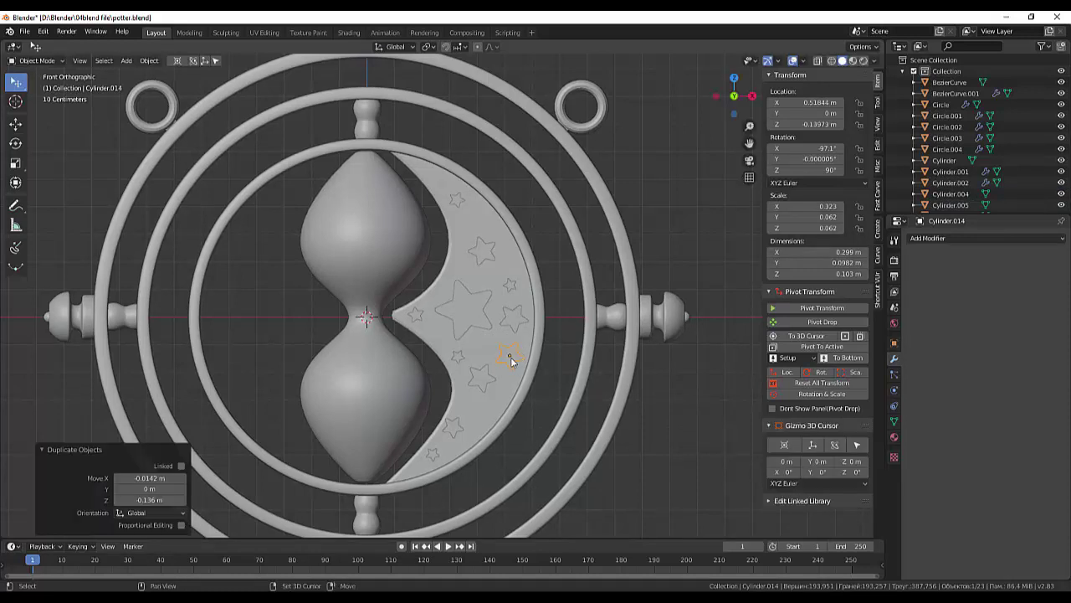
{"action": "key", "text": "s"}
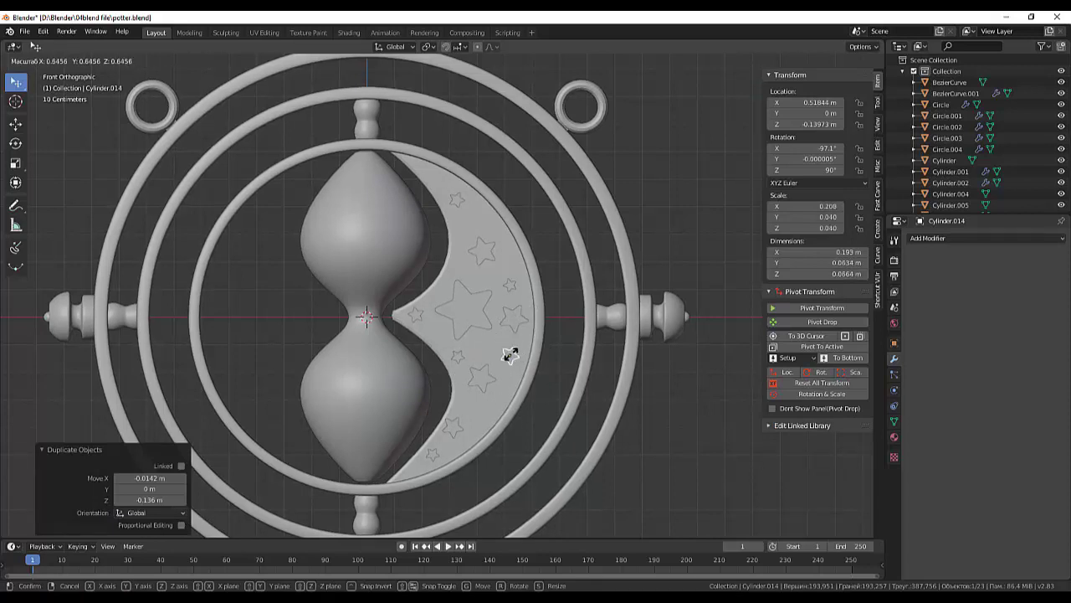
{"action": "left_click", "coordinate": [510, 354]}
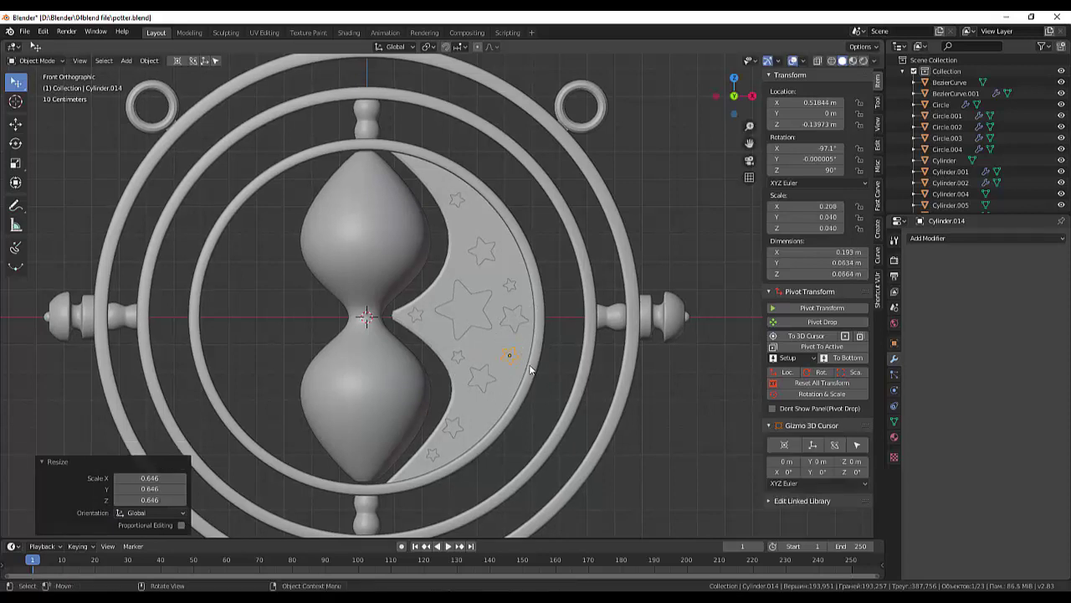
{"action": "key", "text": "r"}
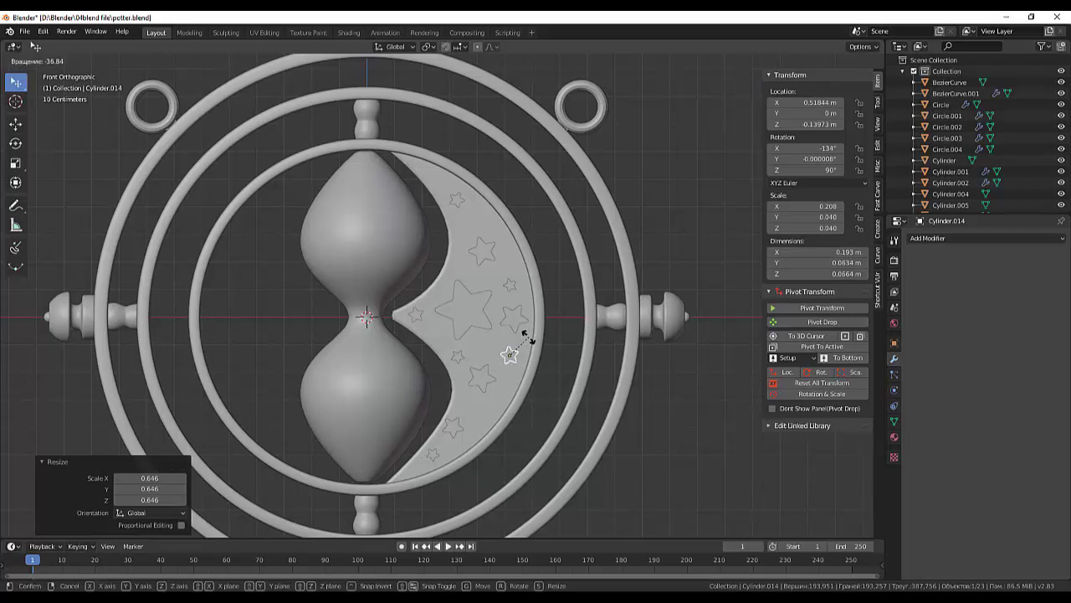
{"action": "left_click", "coordinate": [520, 358]}
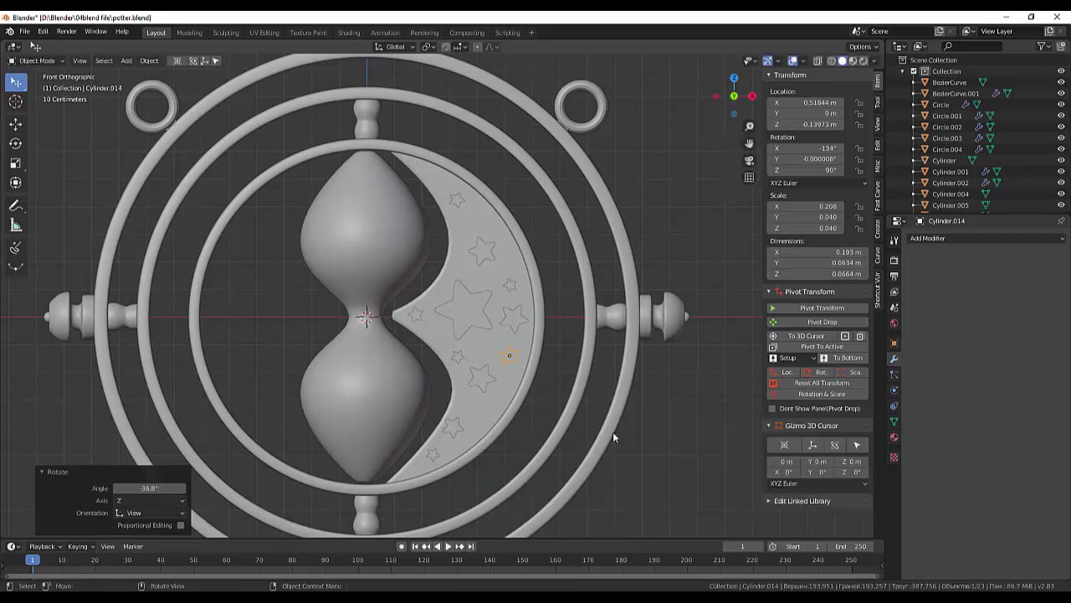
Step: Duplicate the lower small star just below itself
{"action": "left_click", "coordinate": [483, 383]}
{"action": "key", "text": "shift"}
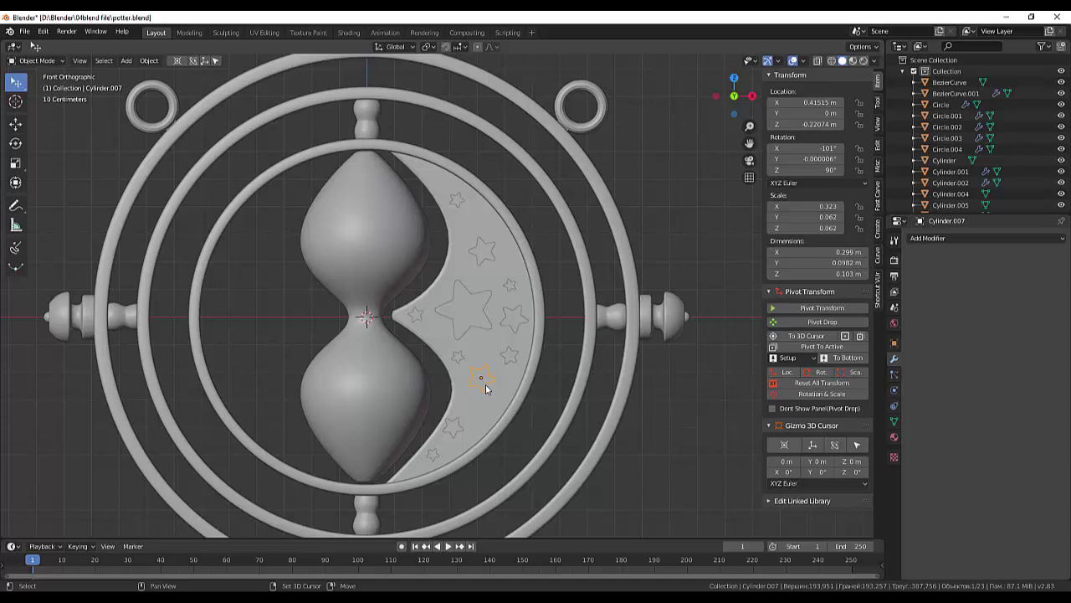
{"action": "key", "text": "shift+d"}
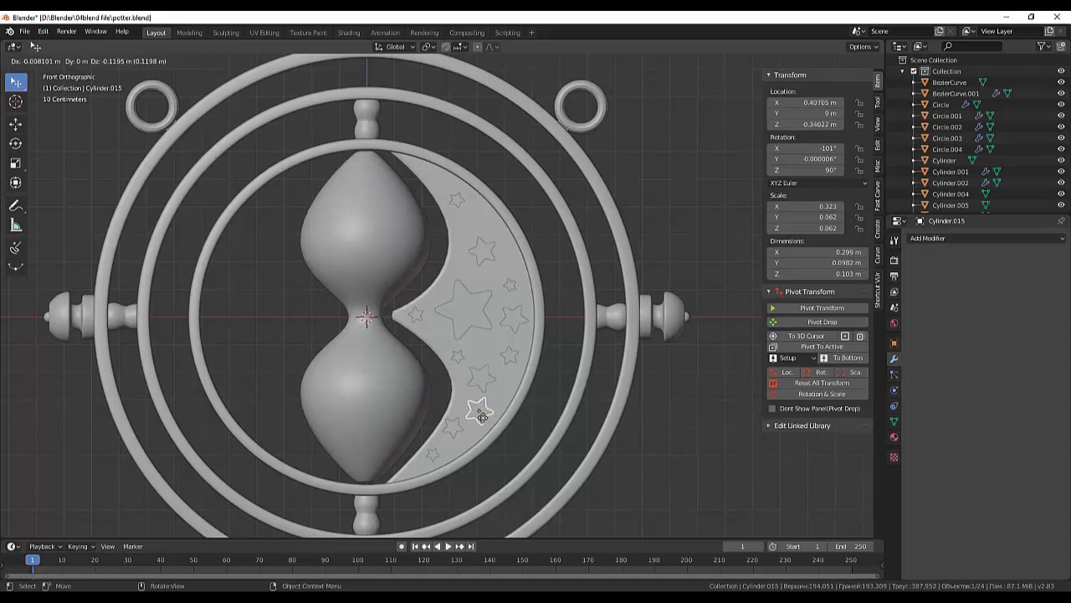
{"action": "left_click", "coordinate": [481, 418]}
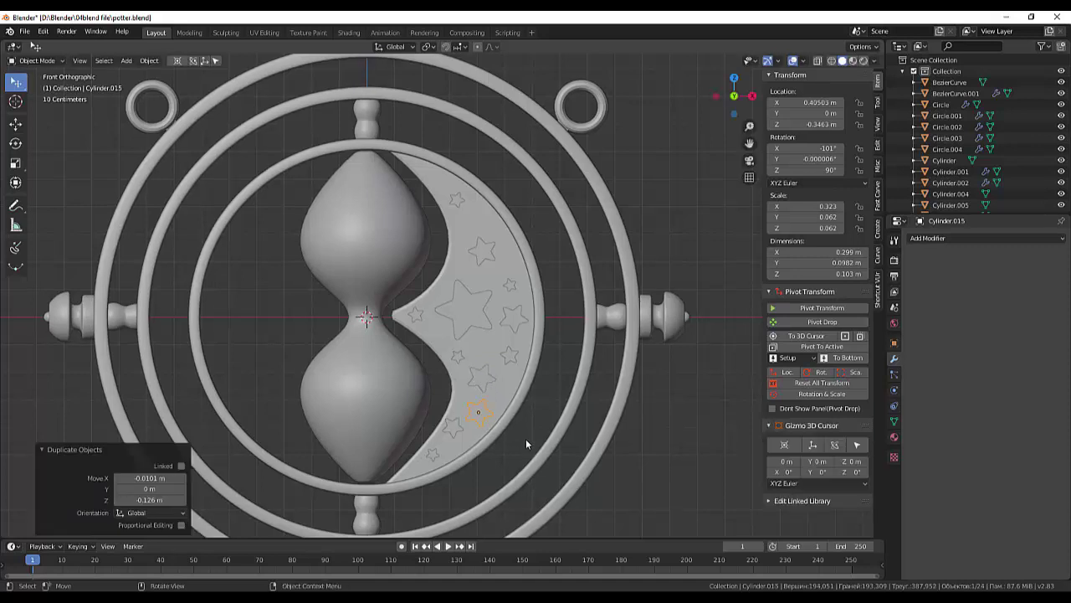
Step: Nudge the upper star lower-left and add a rotated copy above it near the top
{"action": "left_click", "coordinate": [482, 256]}
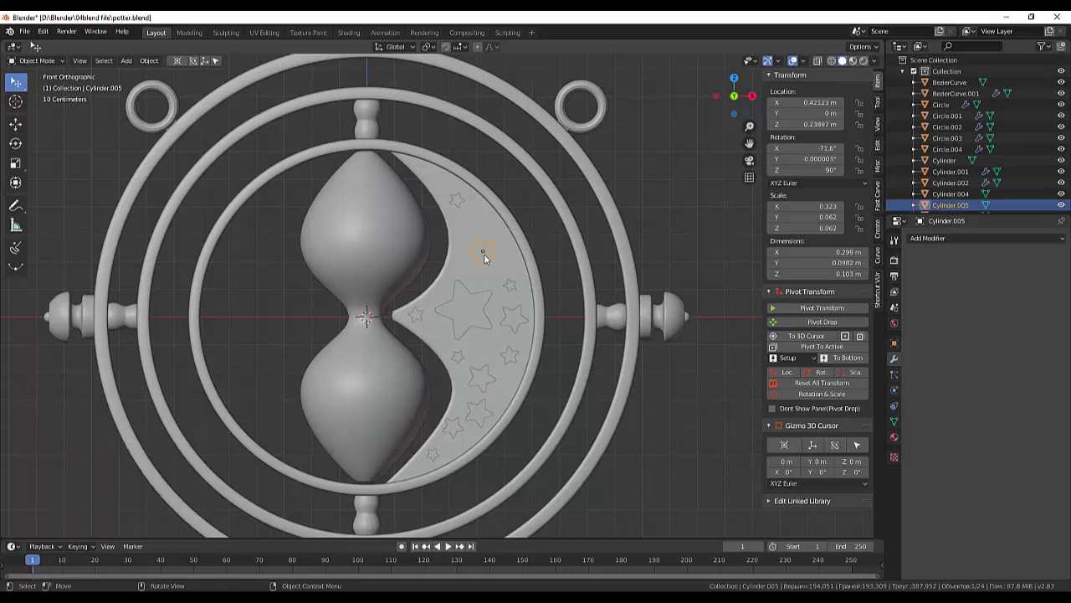
{"action": "key", "text": "g"}
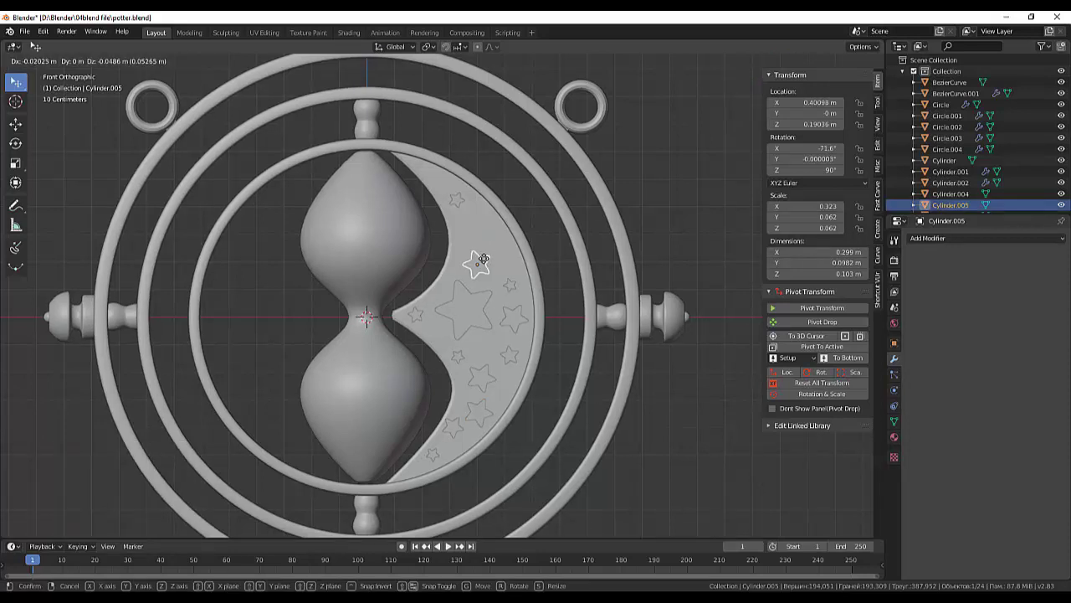
{"action": "left_click", "coordinate": [484, 263]}
{"action": "key", "text": "shift+d"}
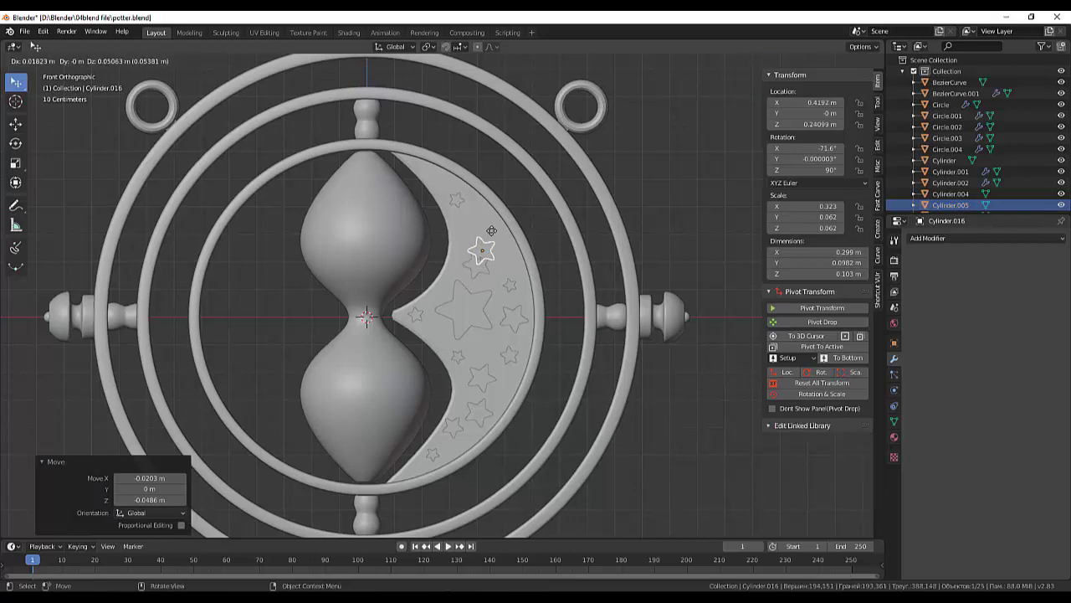
{"action": "left_click", "coordinate": [489, 219]}
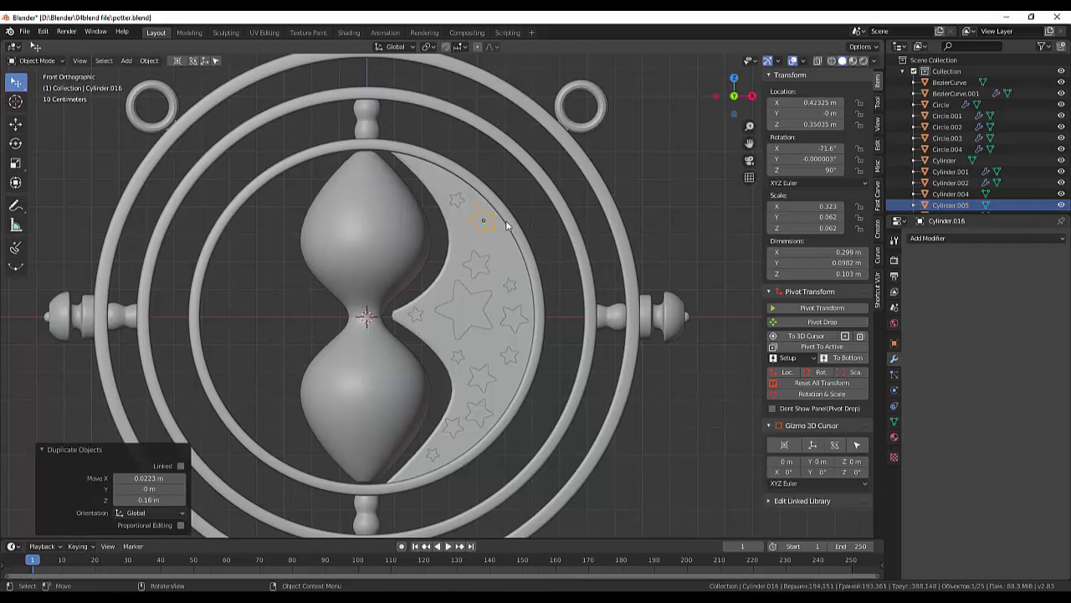
{"action": "key", "text": "r"}
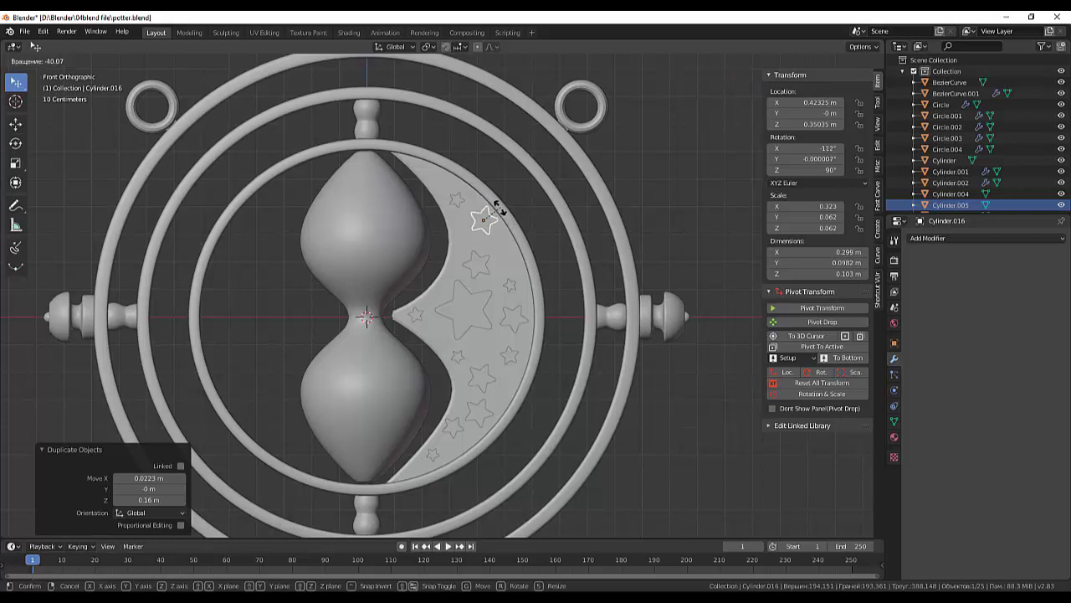
{"action": "left_click", "coordinate": [494, 211]}
Step: Add two more star copies in the upper crescent, the last at the top tip rotated 70.1°
{"action": "left_click", "coordinate": [509, 286]}
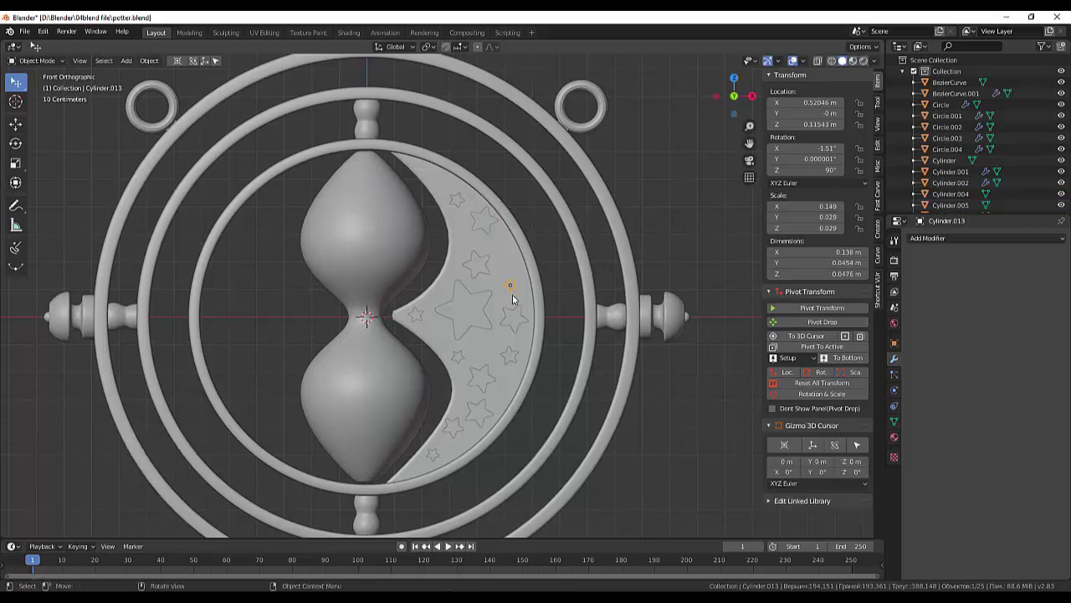
{"action": "key", "text": "shift+d"}
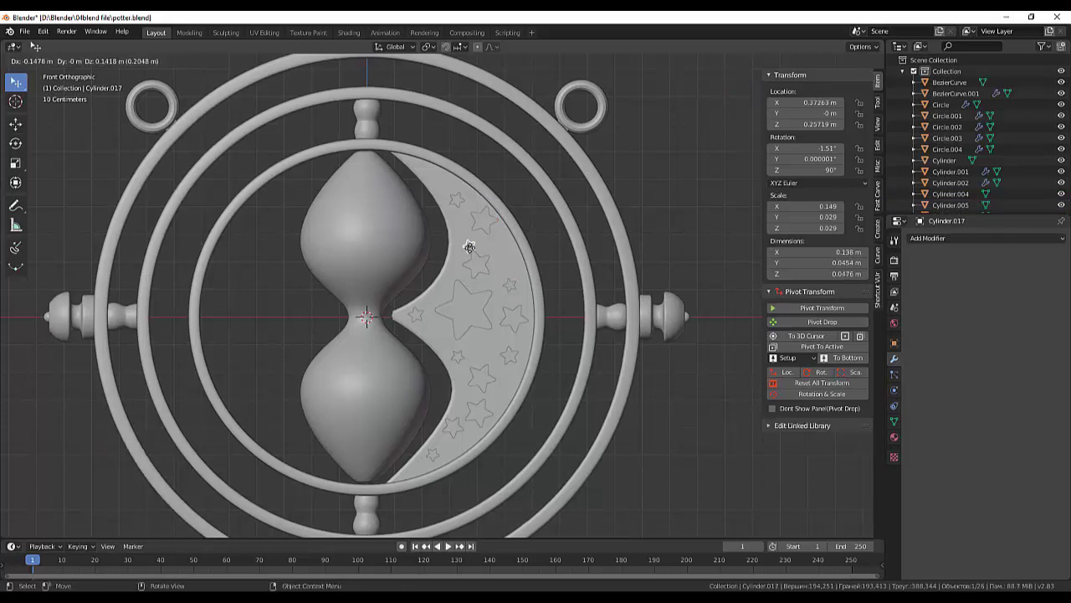
{"action": "left_click", "coordinate": [465, 242]}
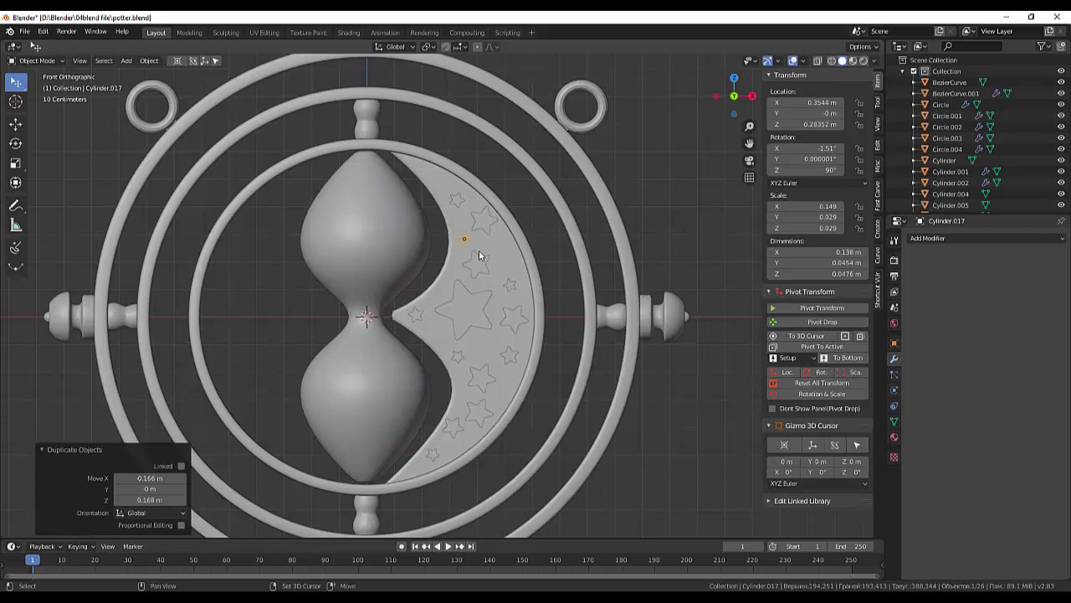
{"action": "left_click", "coordinate": [457, 203]}
{"action": "key", "text": "shift"}
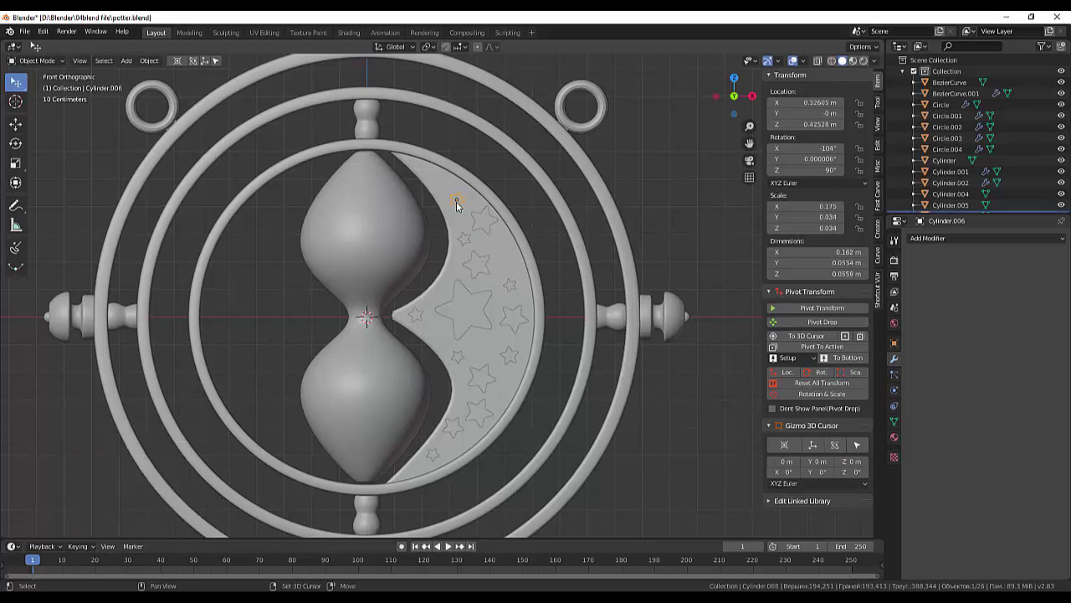
{"action": "key", "text": "shift+d"}
{"action": "left_click", "coordinate": [433, 182]}
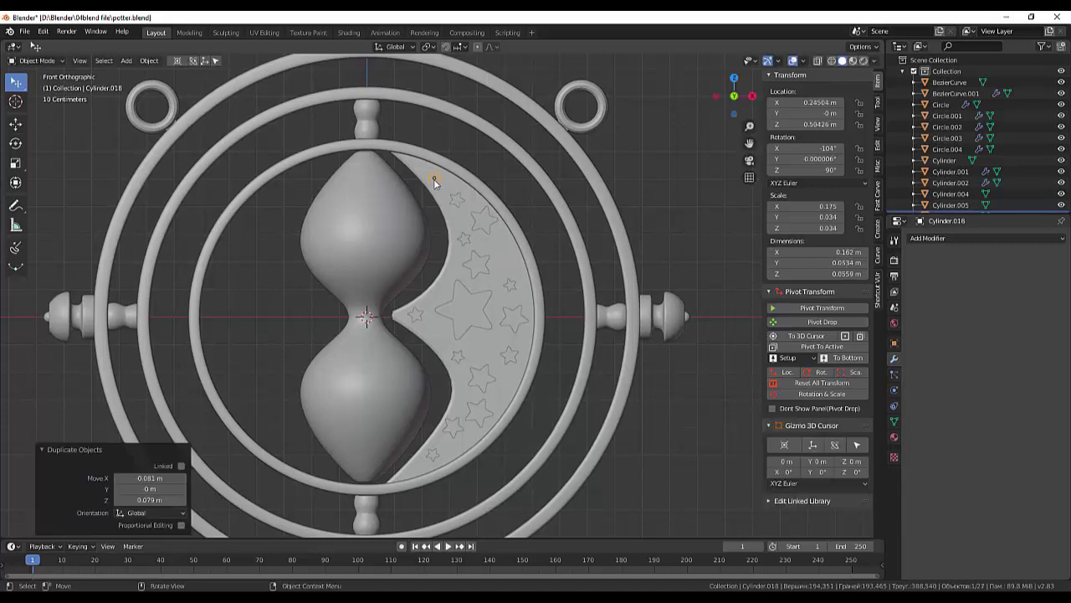
{"action": "key", "text": "r"}
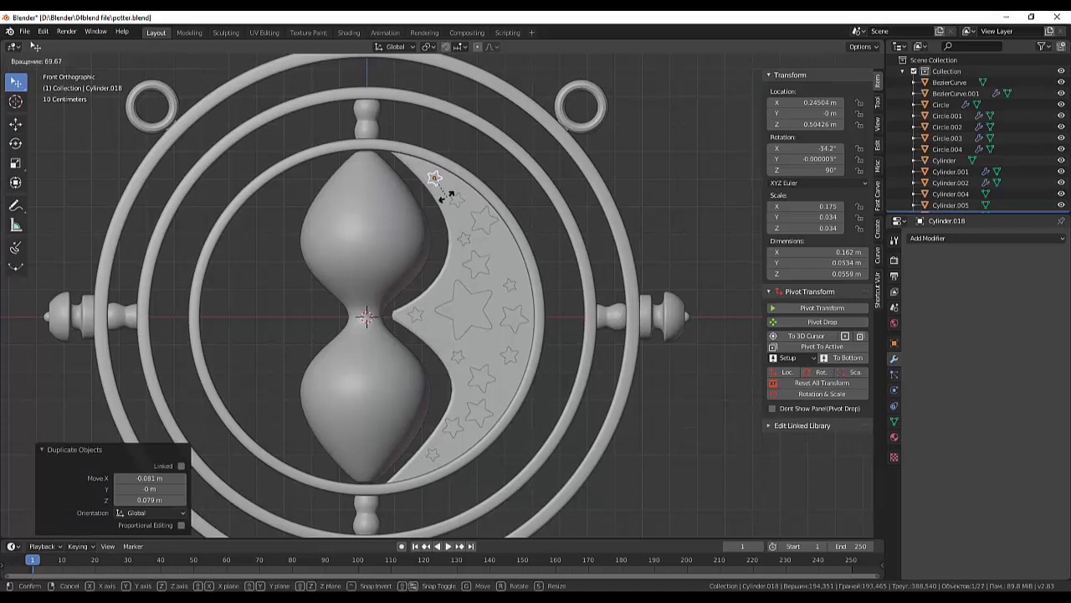
{"action": "left_click", "coordinate": [446, 196]}
{"action": "scroll", "coordinate": [649, 440], "scroll_direction": "down", "scroll_amount": 3}
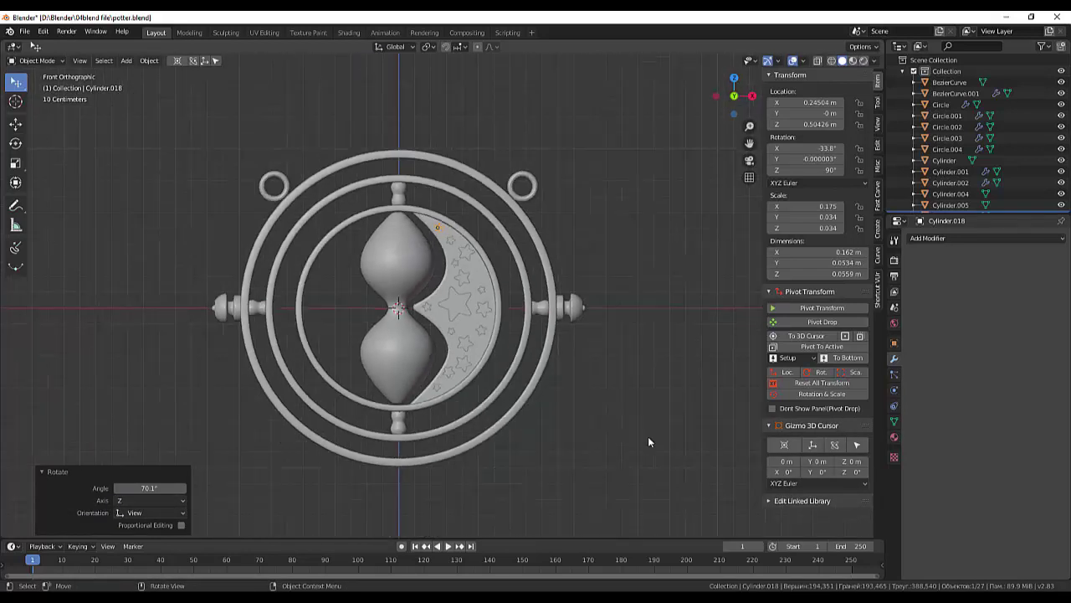
Step: Select all eighteen star cutters along the crescent, from the top star down to the last small one
{"action": "scroll", "coordinate": [648, 436], "scroll_direction": "up", "scroll_amount": 1}
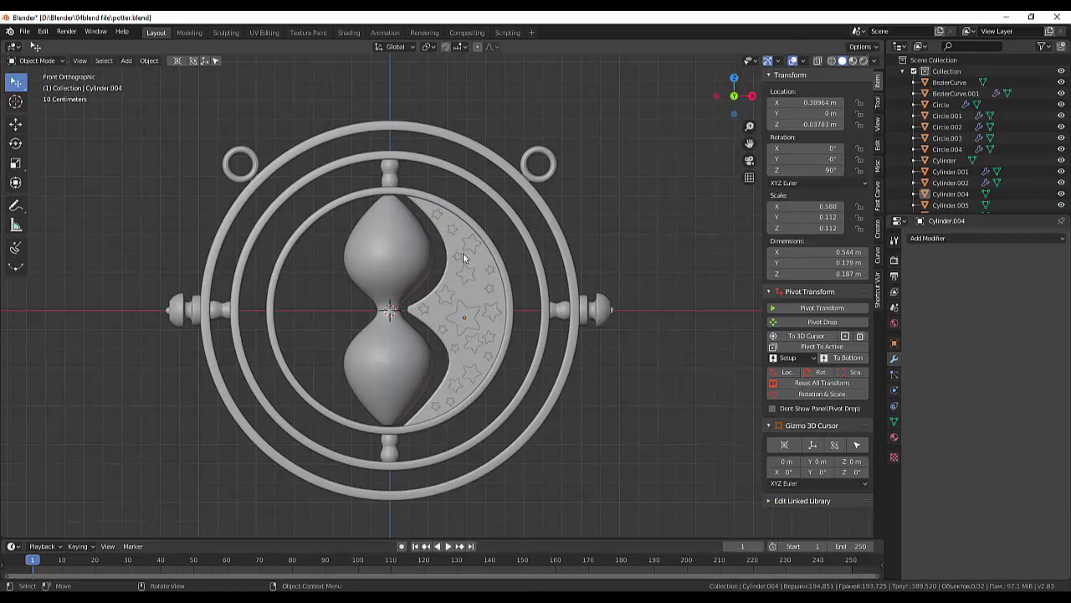
{"action": "left_click", "coordinate": [438, 213], "text": "shift"}
{"action": "left_click", "coordinate": [471, 242], "text": "shift"}
{"action": "left_click", "coordinate": [457, 256], "text": "shift"}
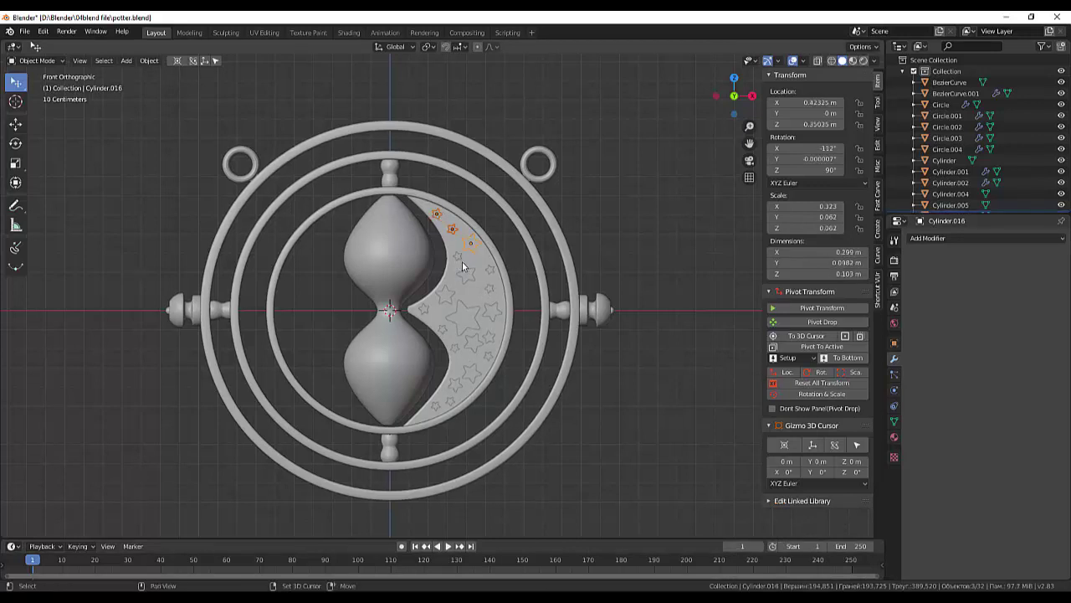
{"action": "left_click", "coordinate": [467, 274], "text": "shift"}
{"action": "left_click", "coordinate": [490, 268], "text": "shift"}
{"action": "left_click", "coordinate": [489, 289], "text": "shift"}
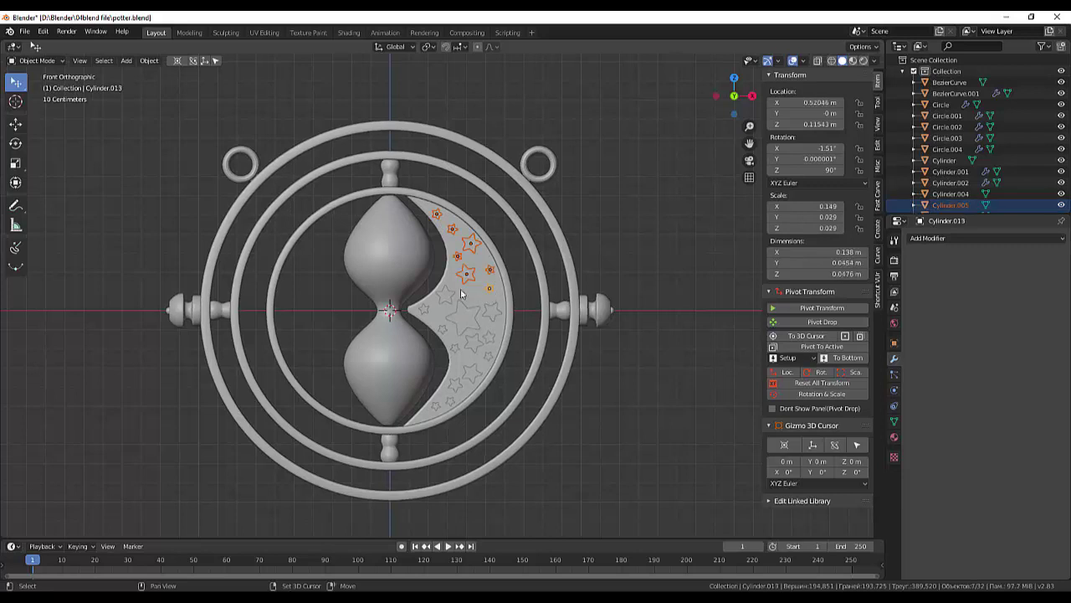
{"action": "left_click", "coordinate": [445, 295], "text": "shift"}
{"action": "left_click", "coordinate": [424, 309], "text": "shift"}
{"action": "left_click", "coordinate": [464, 318], "text": "shift"}
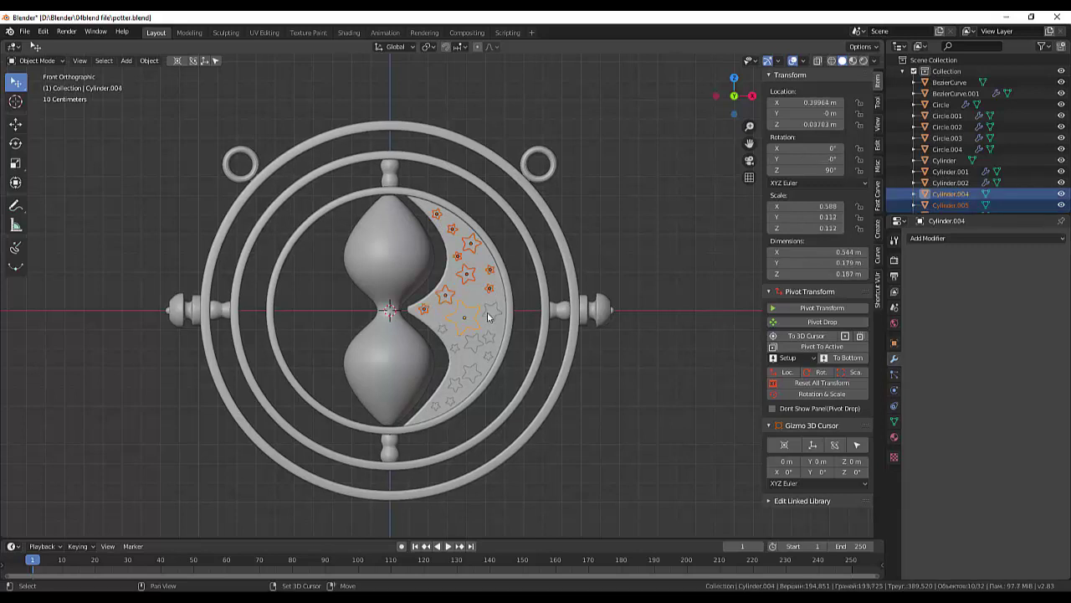
{"action": "left_click", "coordinate": [492, 312], "text": "shift"}
{"action": "left_click", "coordinate": [489, 338], "text": "shift"}
{"action": "left_click", "coordinate": [475, 340], "text": "shift"}
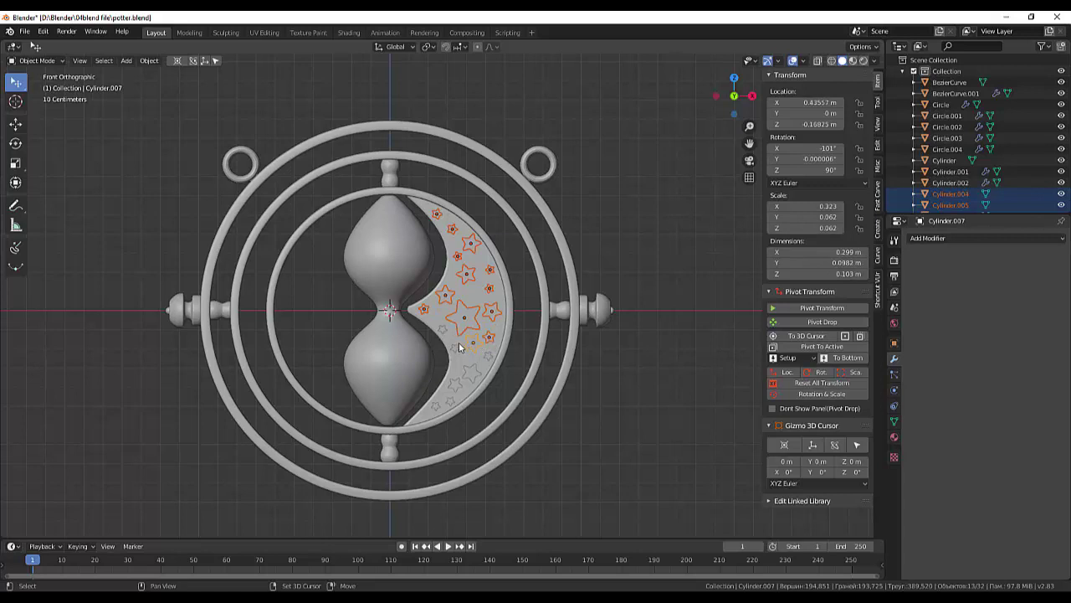
{"action": "left_click", "coordinate": [443, 329], "text": "shift"}
{"action": "left_click", "coordinate": [485, 356], "text": "shift"}
{"action": "left_click", "coordinate": [469, 373], "text": "shift"}
{"action": "left_click", "coordinate": [454, 384], "text": "shift"}
{"action": "left_click", "coordinate": [450, 401], "text": "shift"}
{"action": "left_click", "coordinate": [435, 404], "text": "shift"}
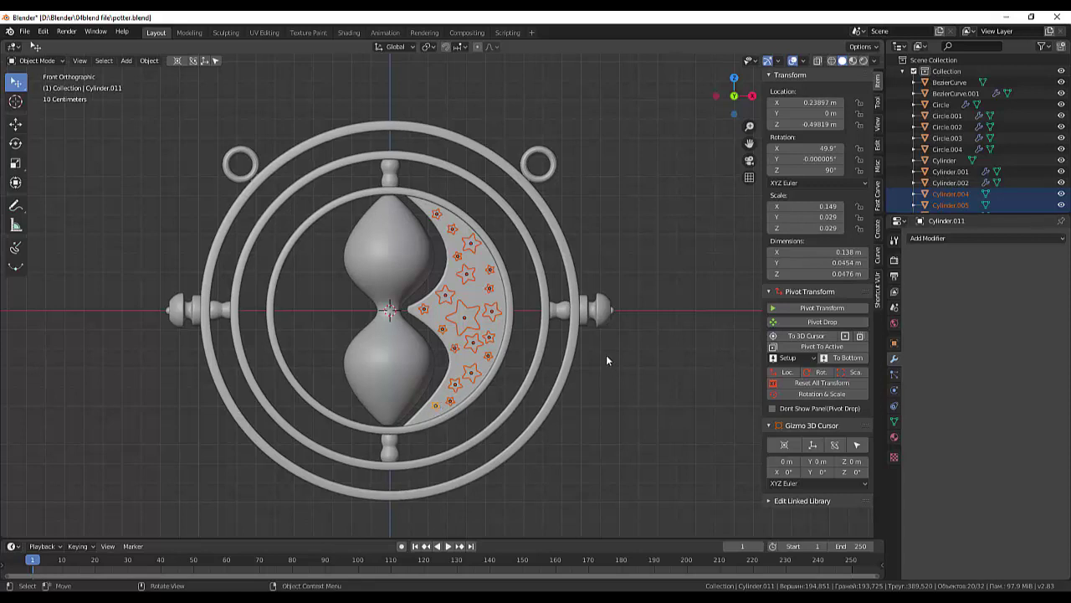
{"action": "middle_click_drag", "start_coordinate": [606, 355], "coordinate": [592, 362]}
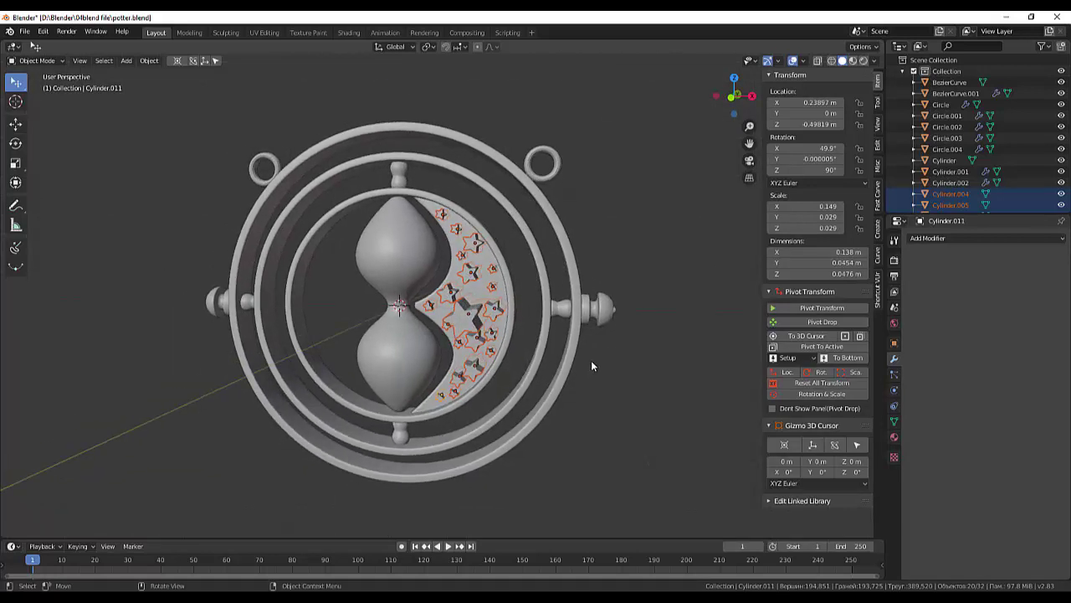
Step: Join the stars with Ctrl+J and carve them out of the BezierCurve crescent with Fast Carve Difference
{"action": "key", "text": "ctrl+j"}
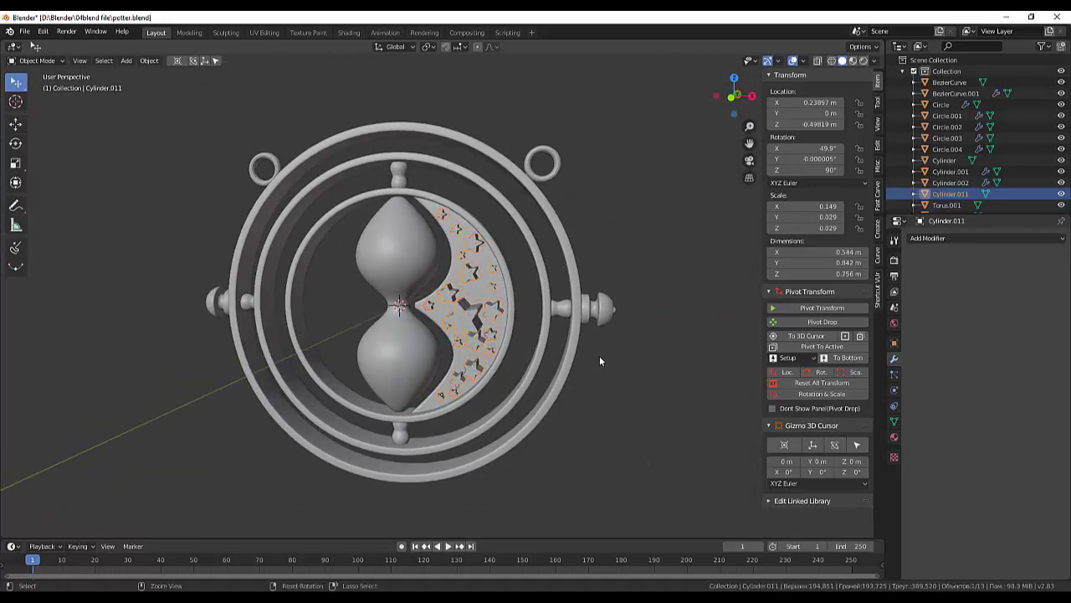
{"action": "mouse_move", "coordinate": [603, 357]}
{"action": "middle_mouse_down"}
{"action": "mouse_move", "coordinate": [670, 336]}
{"action": "mouse_move", "coordinate": [808, 362]}
{"action": "mouse_move", "coordinate": [749, 385]}
{"action": "mouse_move", "coordinate": [642, 371]}
{"action": "mouse_move", "coordinate": [600, 351]}
{"action": "mouse_move", "coordinate": [596, 369]}
{"action": "mouse_move", "coordinate": [602, 361]}
{"action": "middle_mouse_up"}
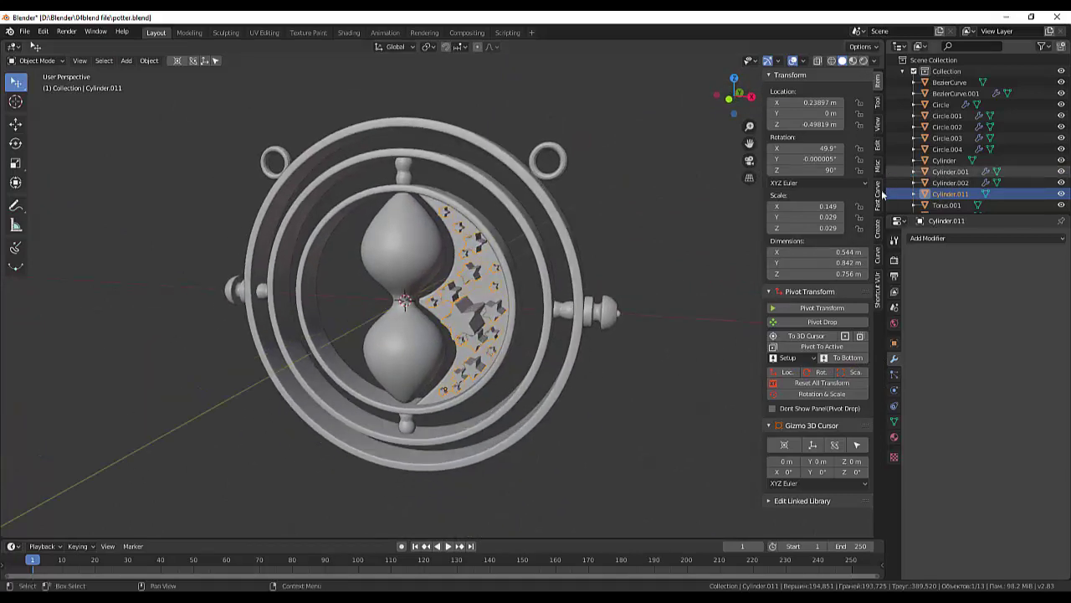
{"action": "left_click", "coordinate": [877, 195]}
{"action": "left_click", "coordinate": [864, 94]}
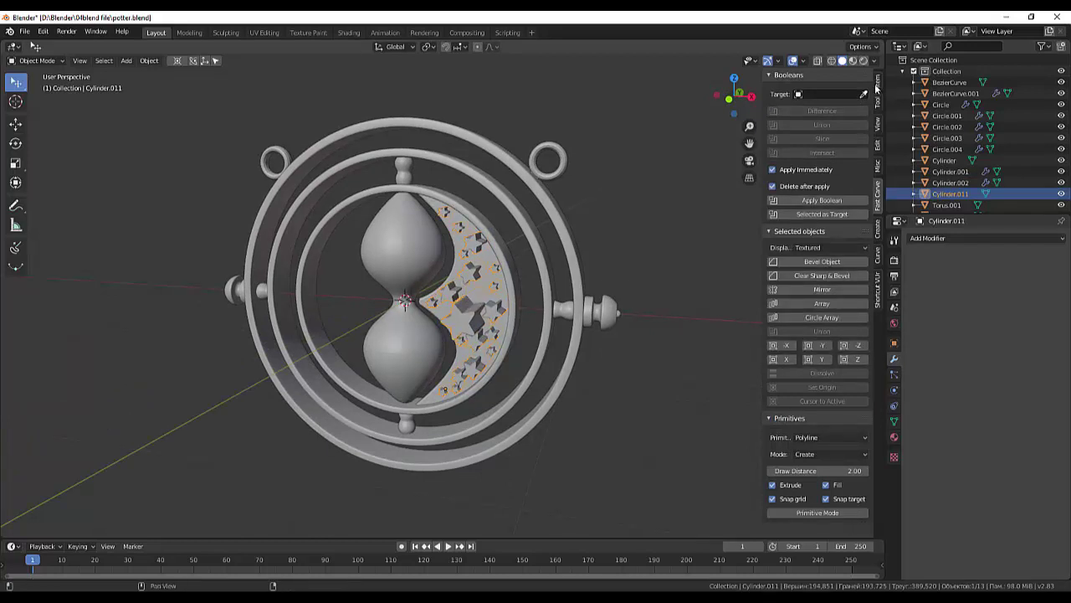
{"action": "left_click", "coordinate": [861, 92]}
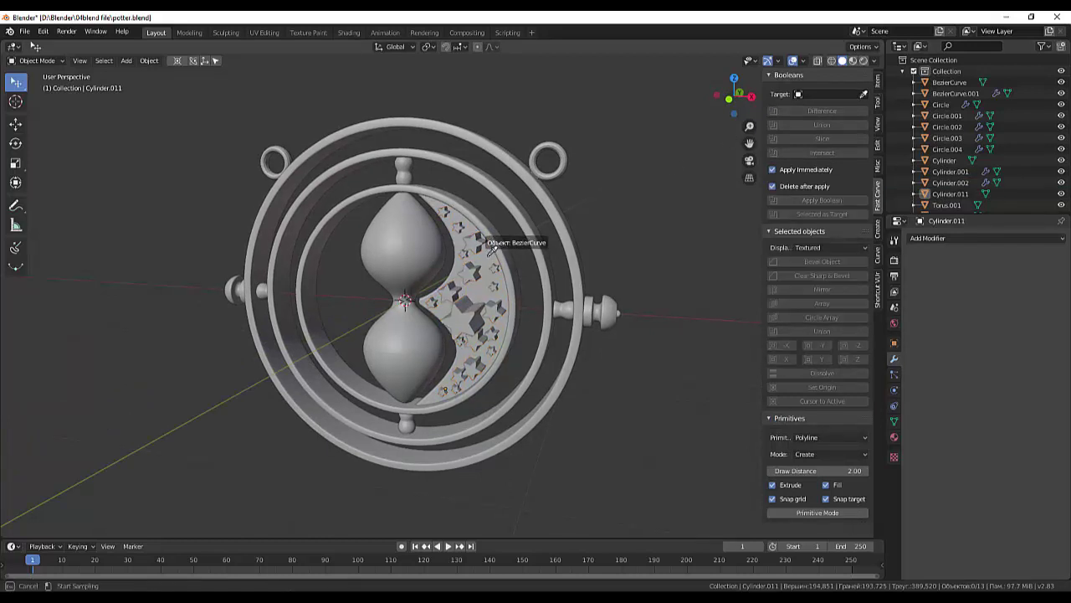
{"action": "left_click", "coordinate": [492, 245]}
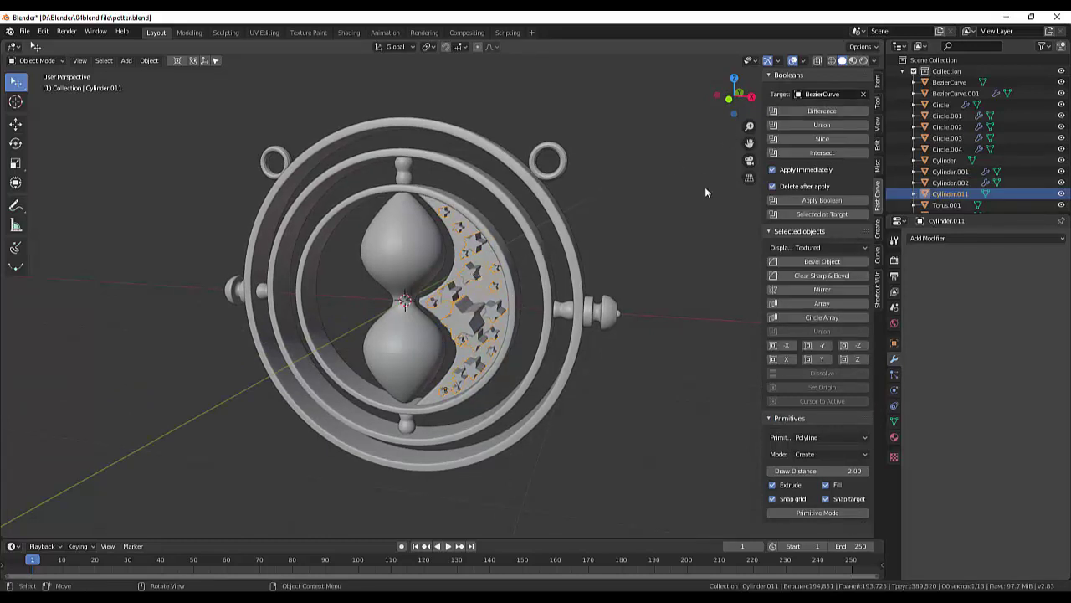
{"action": "left_click", "coordinate": [815, 112]}
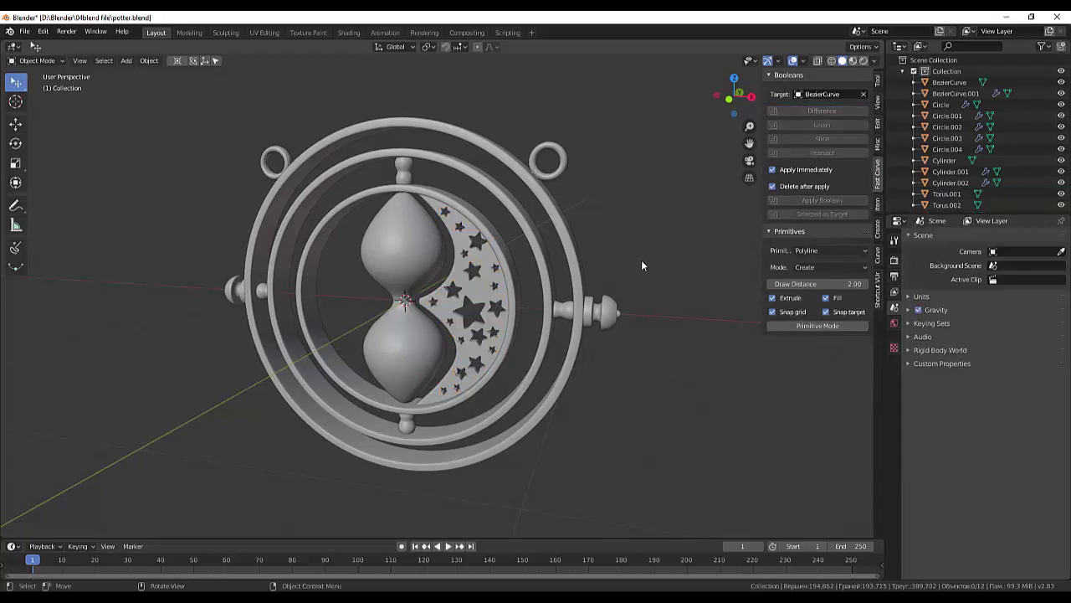
{"action": "mouse_move", "coordinate": [641, 261]}
{"action": "middle_mouse_down"}
{"action": "mouse_move", "coordinate": [685, 239]}
{"action": "mouse_move", "coordinate": [661, 268]}
{"action": "middle_mouse_up"}
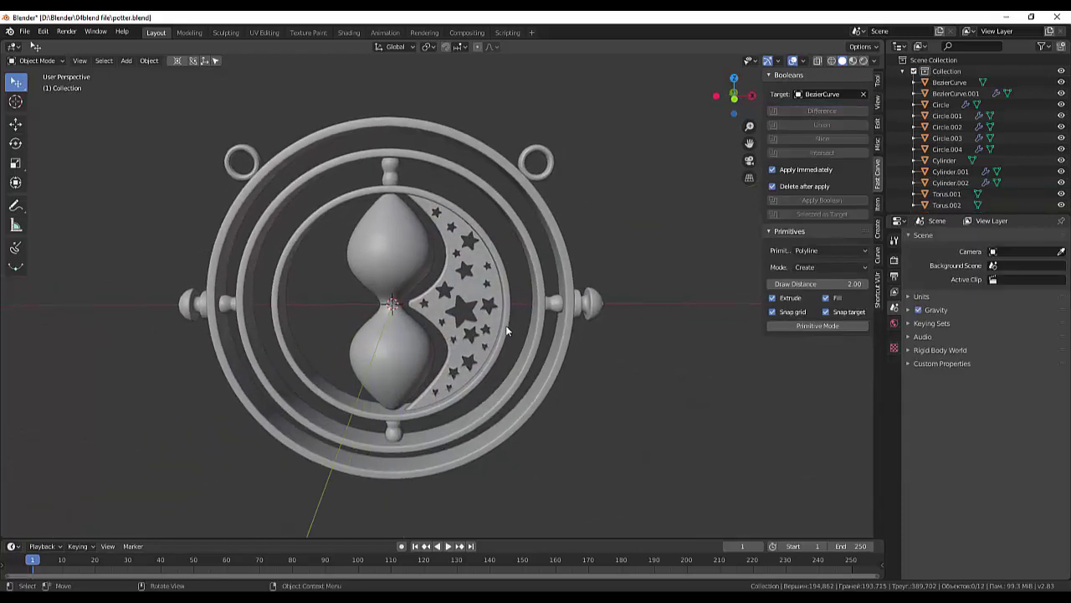
{"action": "left_click", "coordinate": [484, 322]}
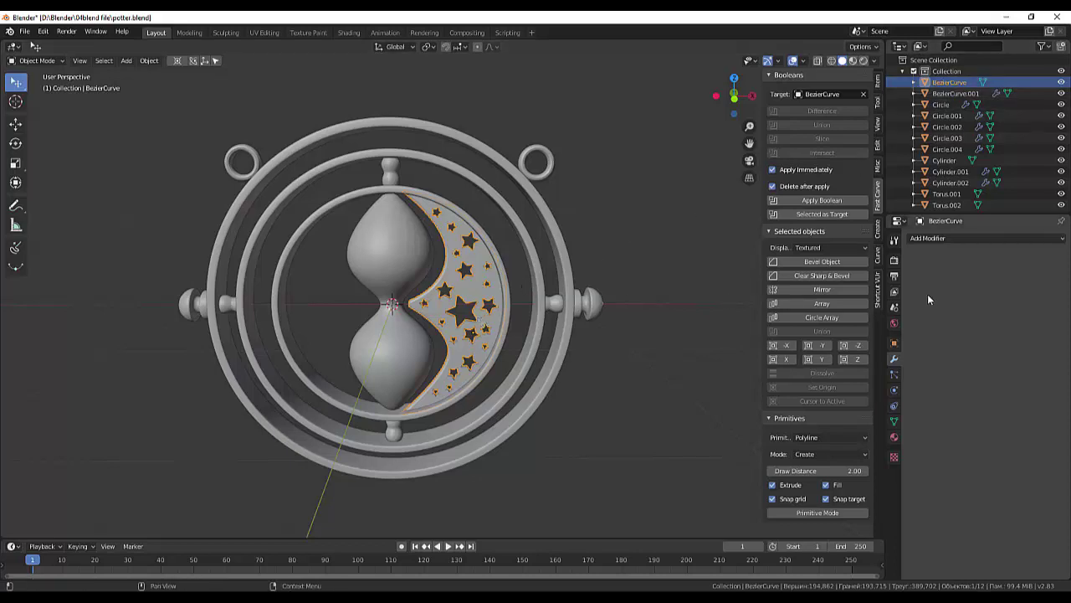
Step: Move the crescent panel's origin to the 3D cursor
{"action": "left_click", "coordinate": [930, 238]}
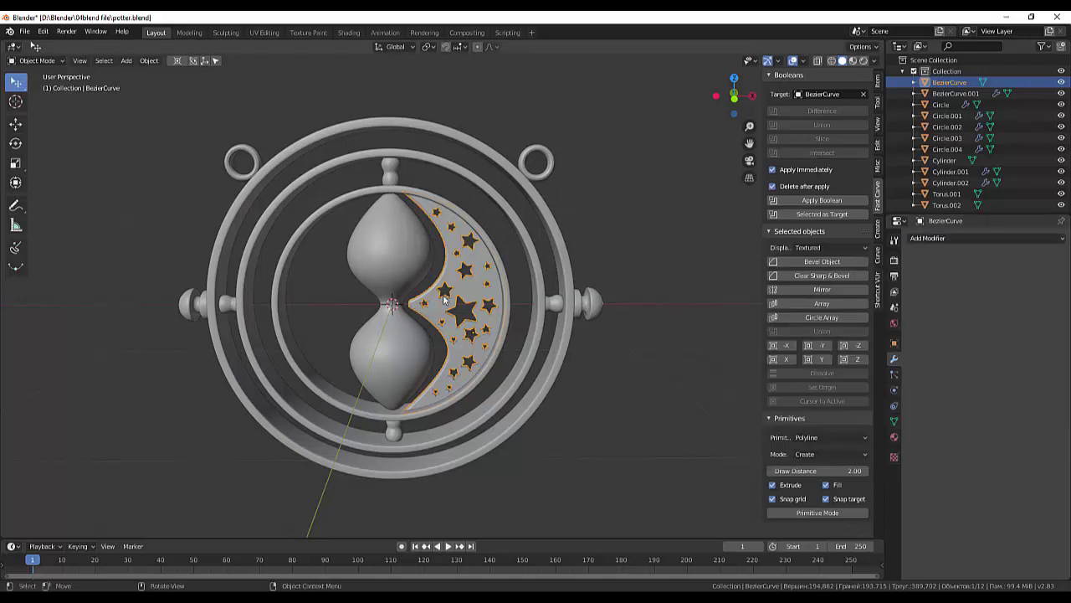
{"action": "left_click", "coordinate": [150, 60]}
{"action": "mouse_move", "coordinate": [167, 85]}
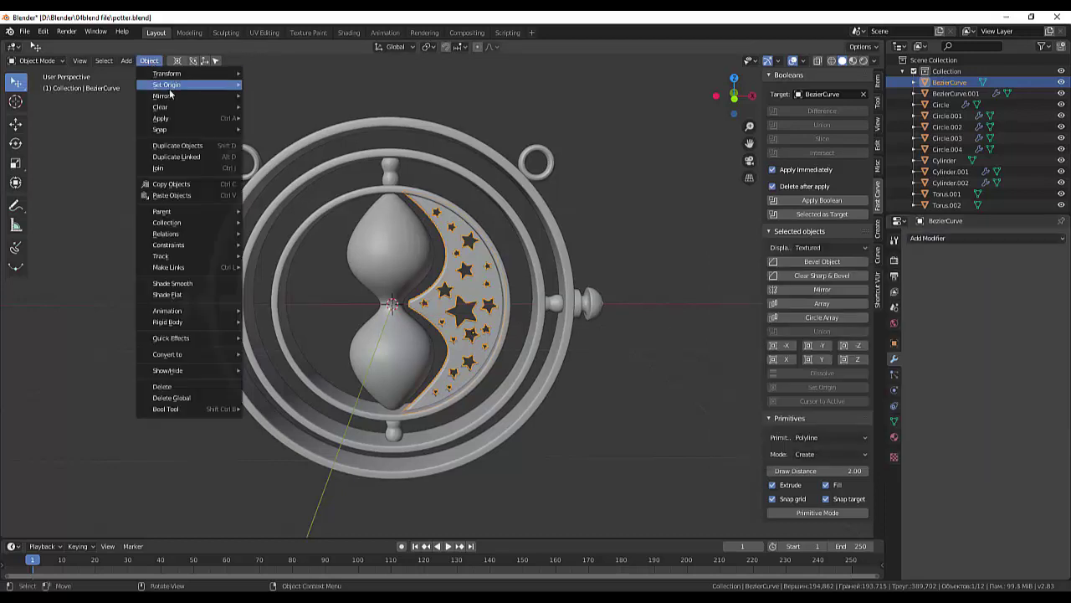
{"action": "left_click", "coordinate": [284, 113]}
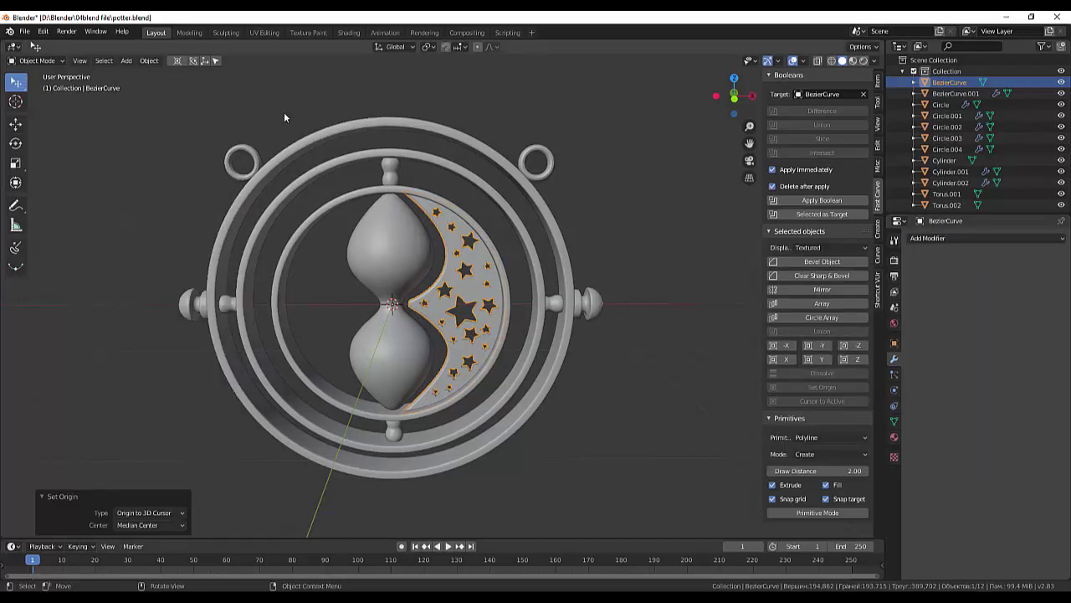
Step: Add an X-axis Mirror modifier so the crescent is copied to the hourglass's other side
{"action": "left_click", "coordinate": [929, 238]}
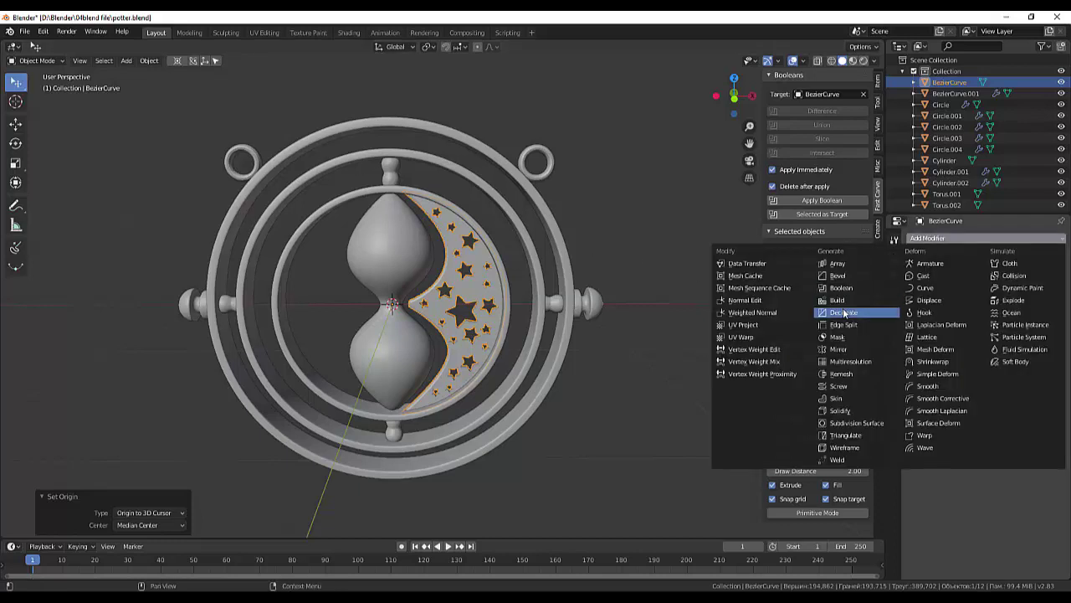
{"action": "left_click", "coordinate": [841, 349]}
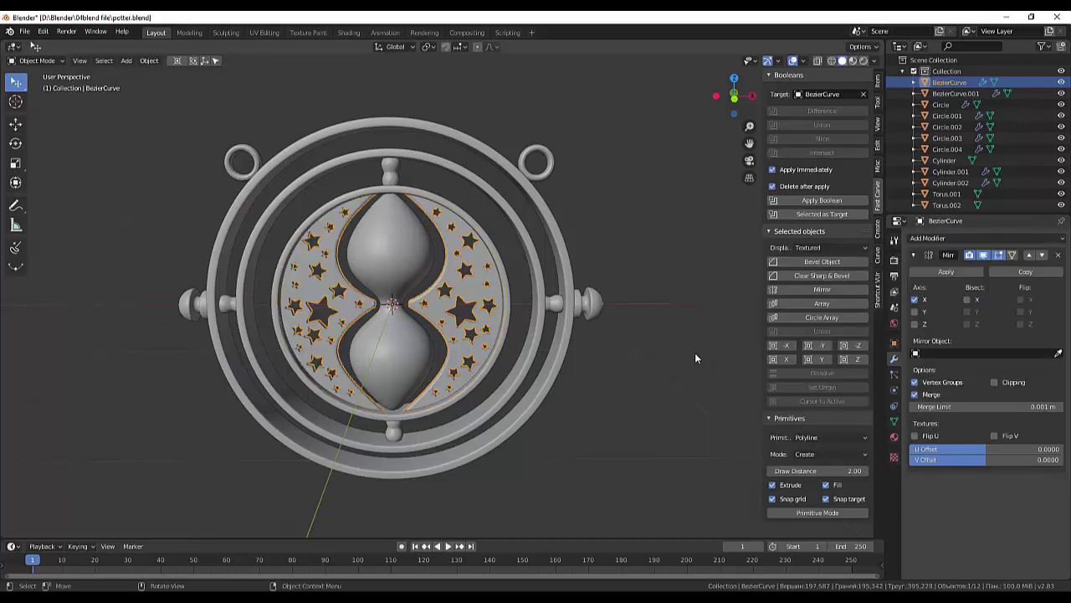
{"action": "mouse_move", "coordinate": [695, 330]}
{"action": "middle_mouse_down"}
{"action": "mouse_move", "coordinate": [795, 516]}
{"action": "mouse_move", "coordinate": [676, 529]}
{"action": "mouse_move", "coordinate": [626, 514]}
{"action": "mouse_move", "coordinate": [587, 488]}
{"action": "mouse_move", "coordinate": [594, 447]}
{"action": "mouse_move", "coordinate": [561, 424]}
{"action": "mouse_move", "coordinate": [443, 362]}
{"action": "mouse_move", "coordinate": [341, 345]}
{"action": "mouse_move", "coordinate": [291, 323]}
{"action": "middle_mouse_up"}
{"action": "left_click", "coordinate": [423, 303]}
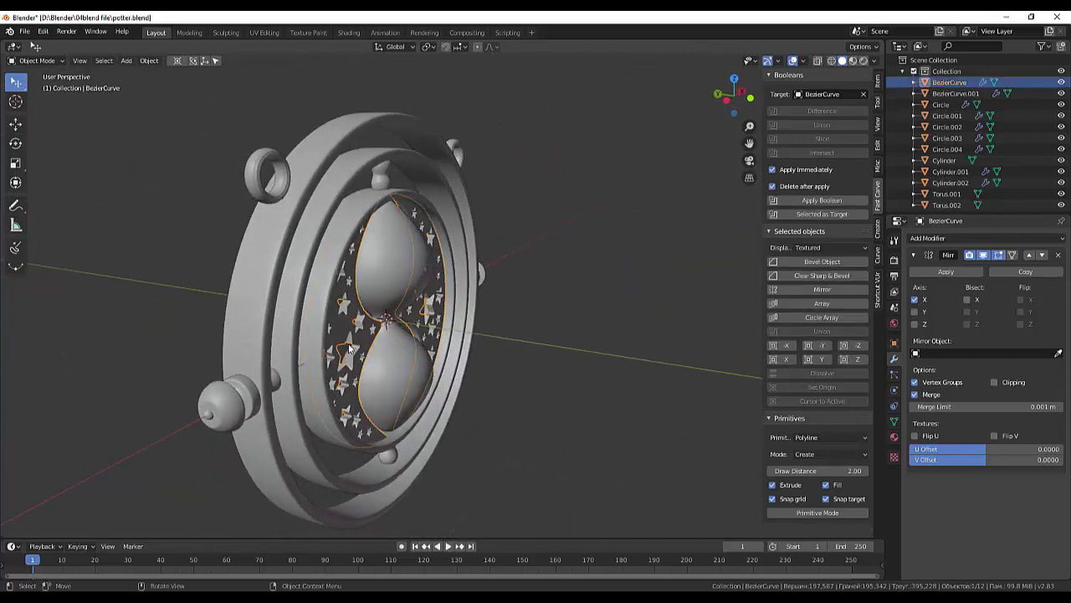
{"action": "middle_click_drag", "start_coordinate": [599, 361], "coordinate": [427, 362]}
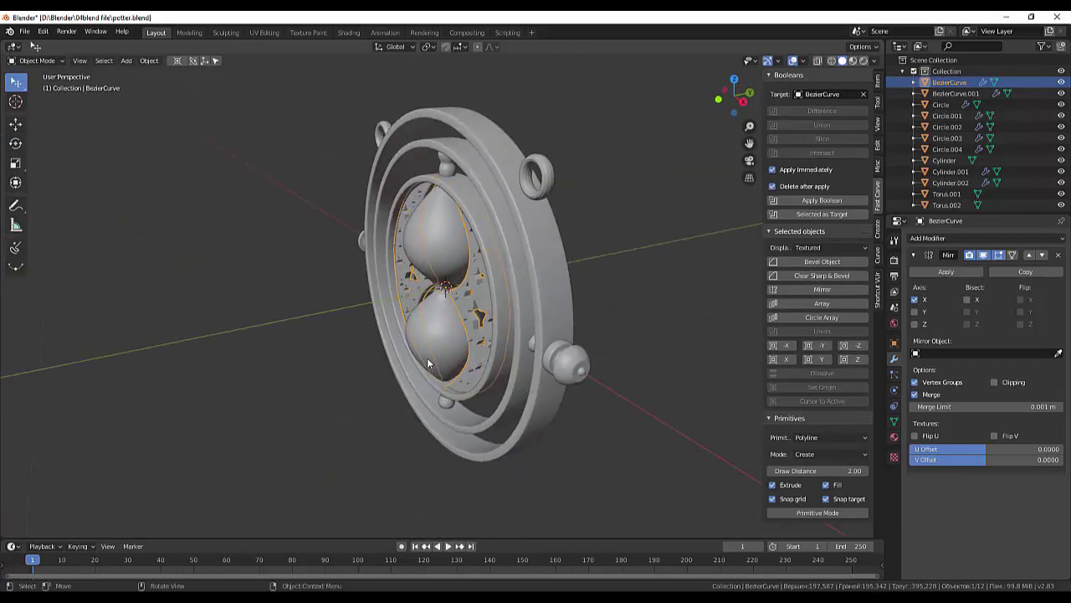
{"action": "key", "text": "g"}
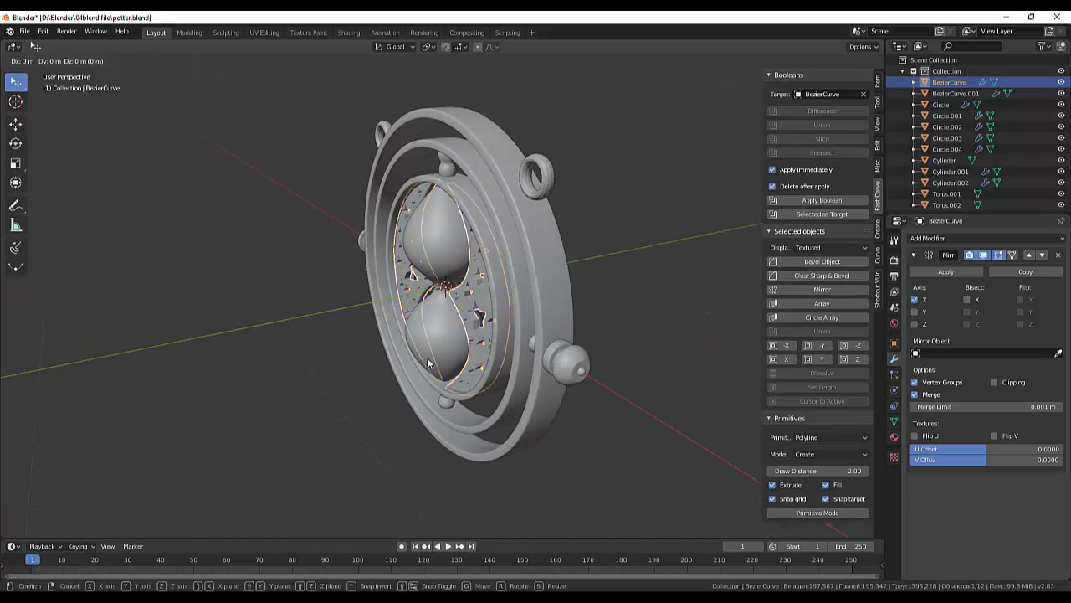
{"action": "key", "text": "y"}
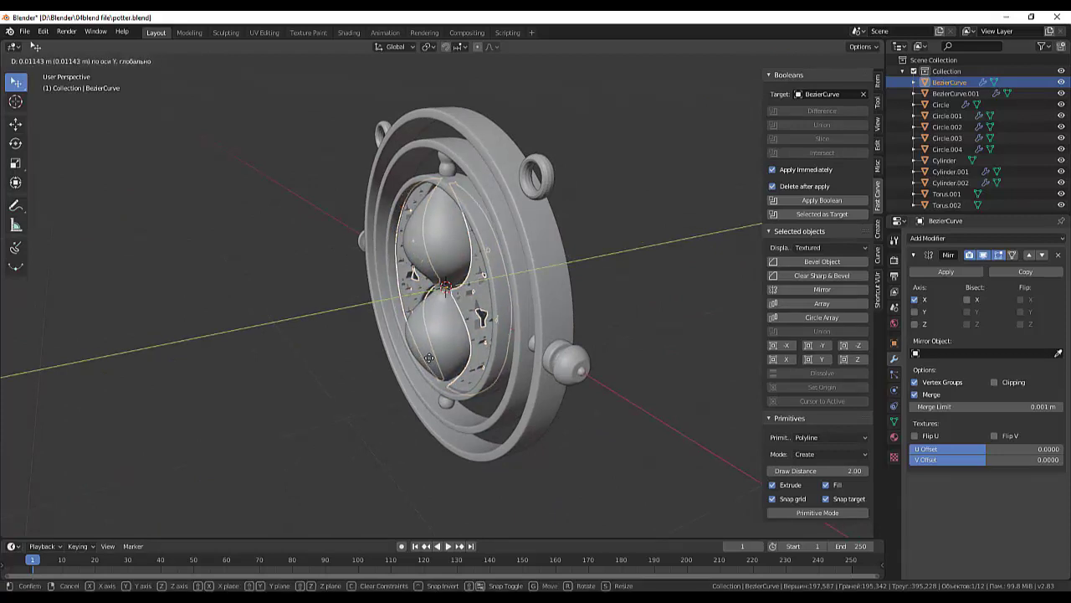
{"action": "left_click", "coordinate": [427, 363]}
{"action": "left_click", "coordinate": [644, 357]}
{"action": "mouse_move", "coordinate": [643, 358]}
{"action": "middle_mouse_down"}
{"action": "mouse_move", "coordinate": [710, 307]}
{"action": "mouse_move", "coordinate": [680, 336]}
{"action": "mouse_move", "coordinate": [747, 331]}
{"action": "mouse_move", "coordinate": [757, 369]}
{"action": "mouse_move", "coordinate": [771, 325]}
{"action": "mouse_move", "coordinate": [690, 367]}
{"action": "middle_mouse_up"}
{"action": "scroll", "coordinate": [704, 360], "scroll_direction": "up", "scroll_amount": 3}
{"action": "scroll", "coordinate": [687, 368], "scroll_direction": "up", "scroll_amount": 2}
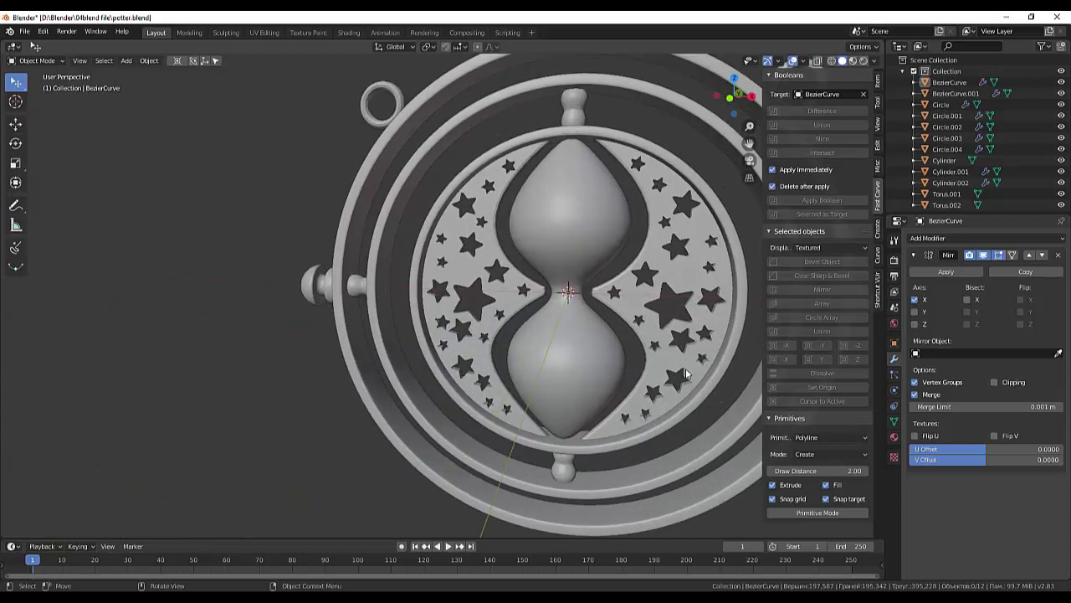